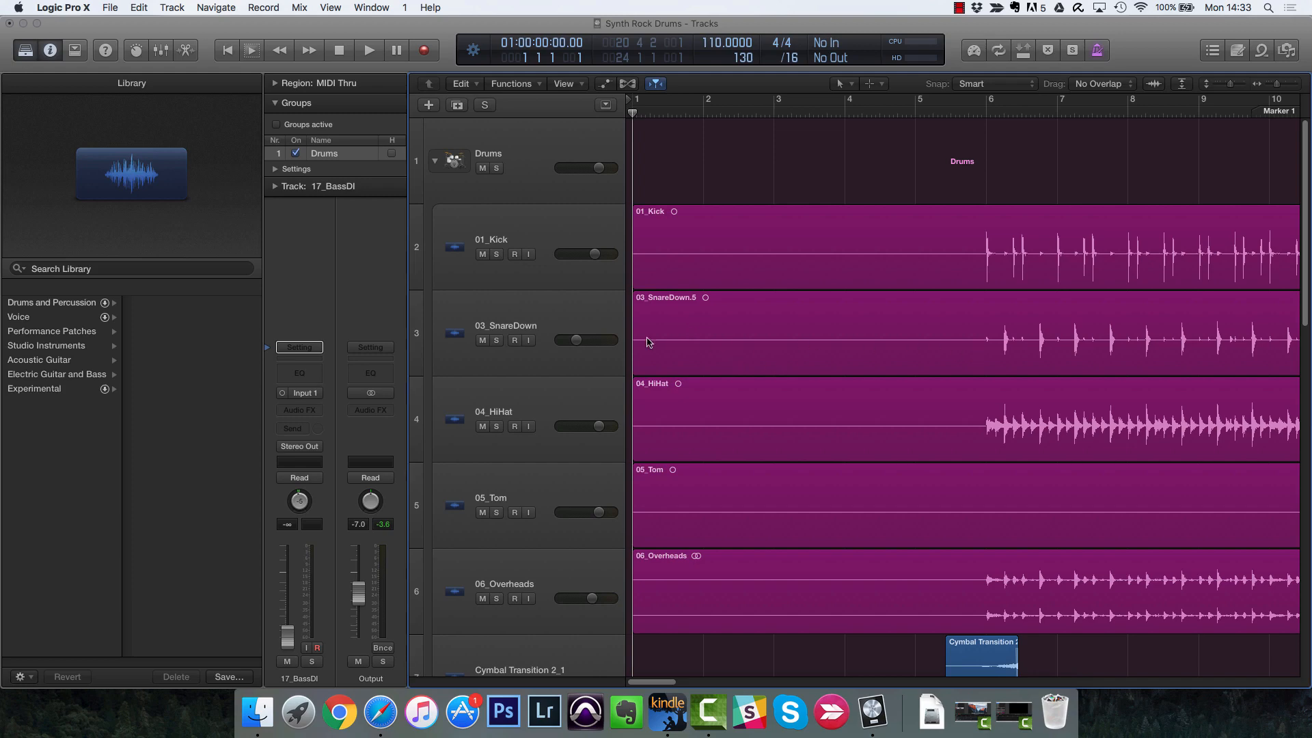
# Step: Undo the latest edits until the 02_SnareUp track is back above 03_SnareDown
pyautogui.click(574, 319)
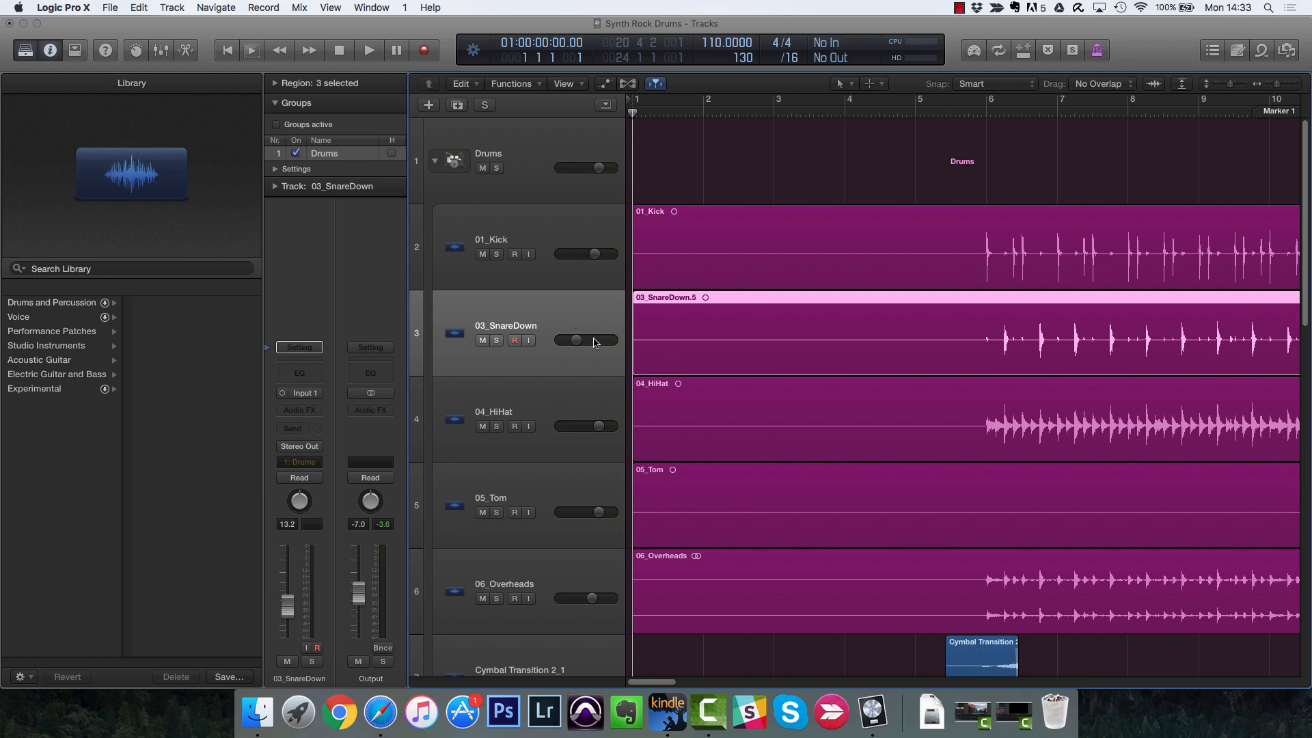
pyautogui.press('super+z')
pyautogui.press('super+z')
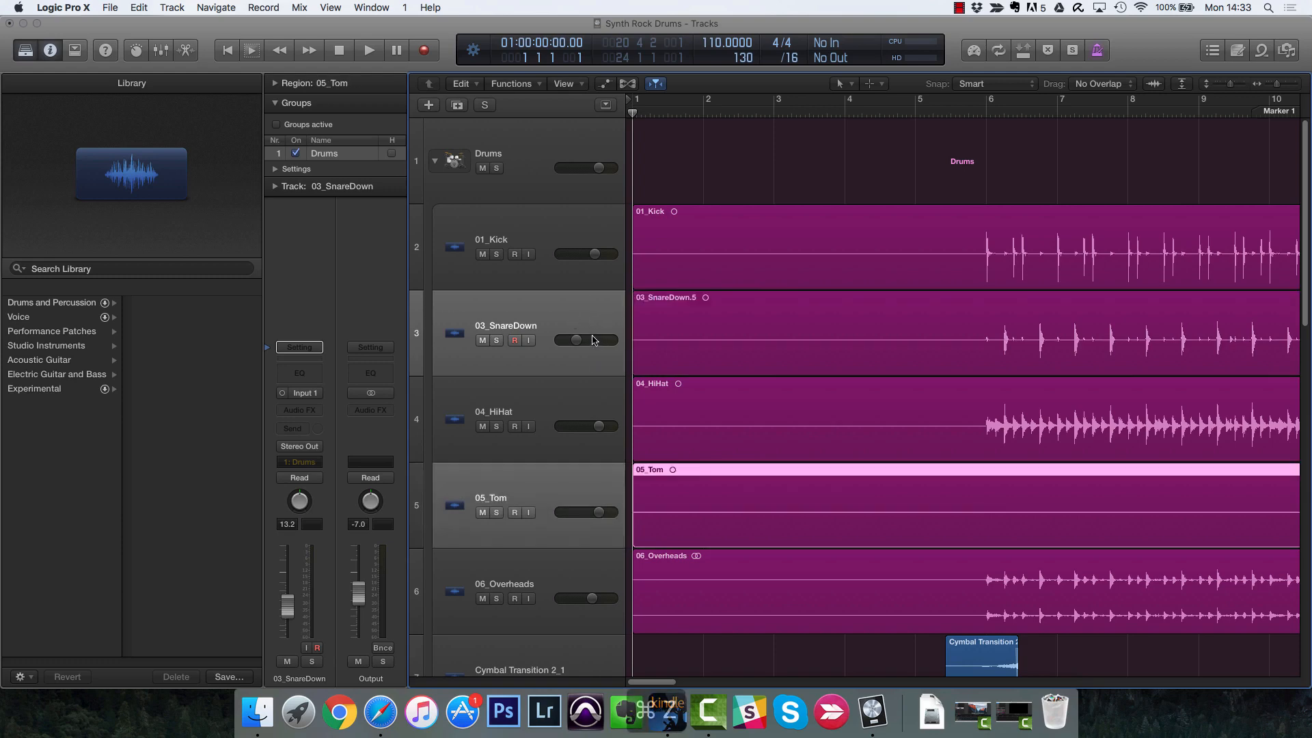
pyautogui.press('super+z')
pyautogui.press('super+z')
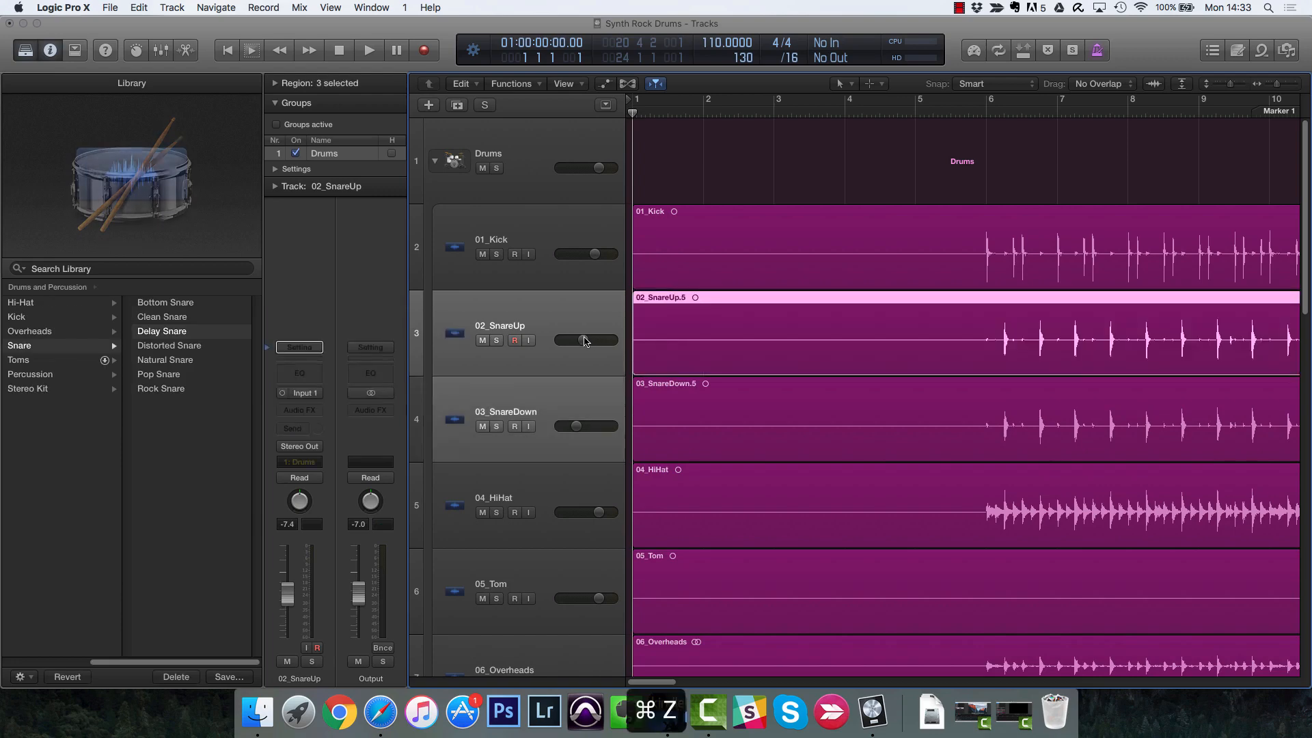
# Step: Start drum replacement on the 02_SnareUp track alone, with the mode set to Replacement
pyautogui.click(558, 399)
pyautogui.click(563, 341)
pyautogui.click(567, 313)
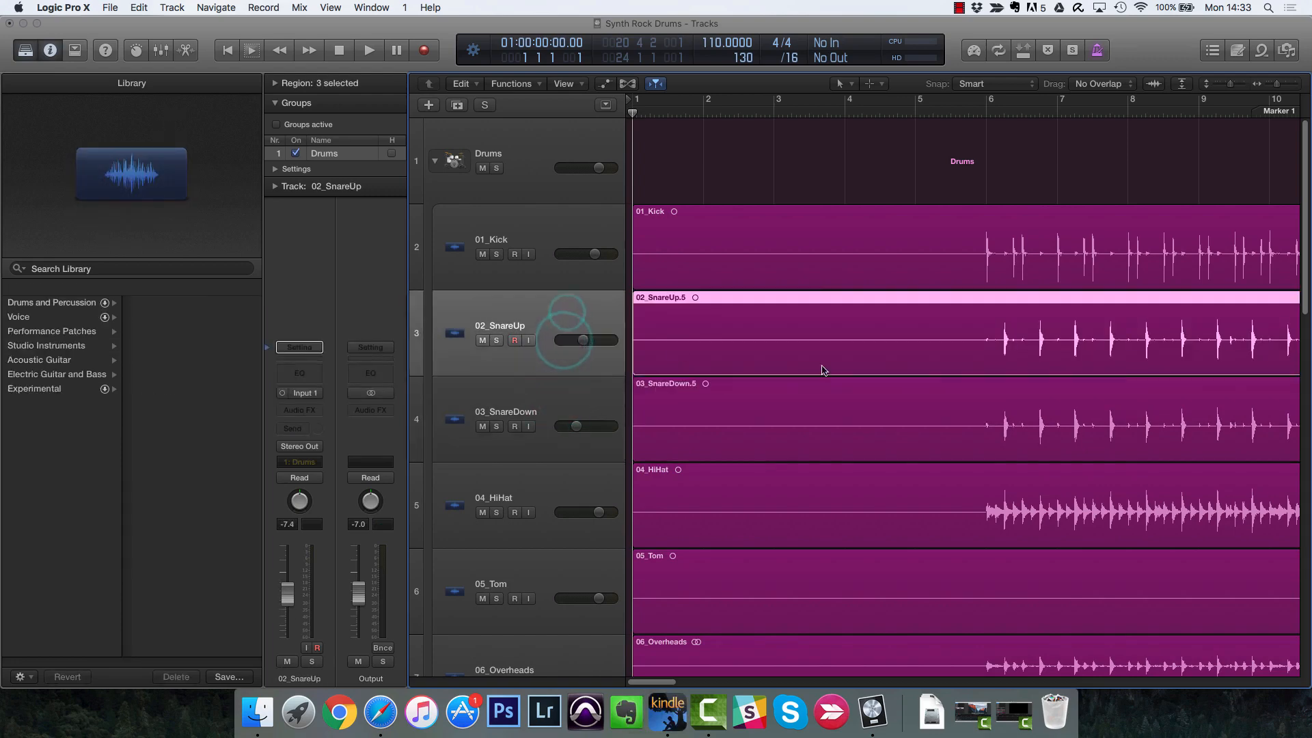
pyautogui.click(165, 8)
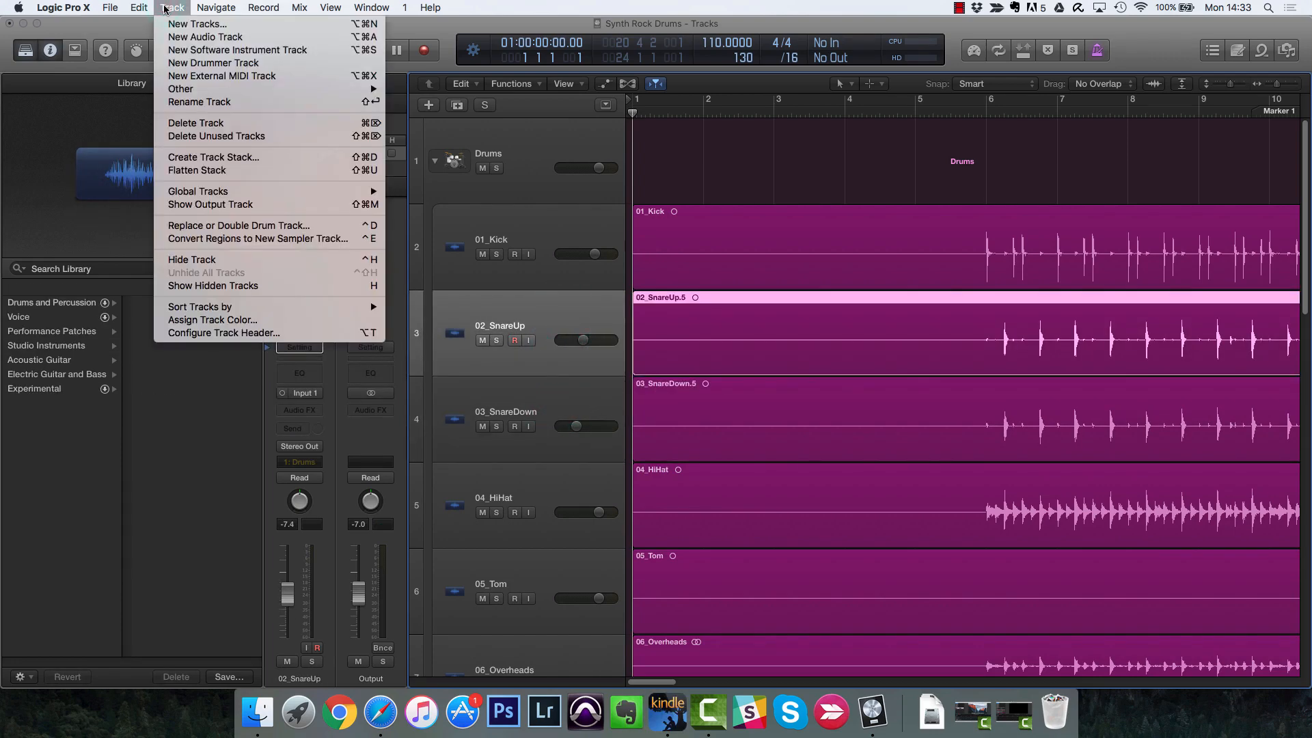
pyautogui.click(191, 233)
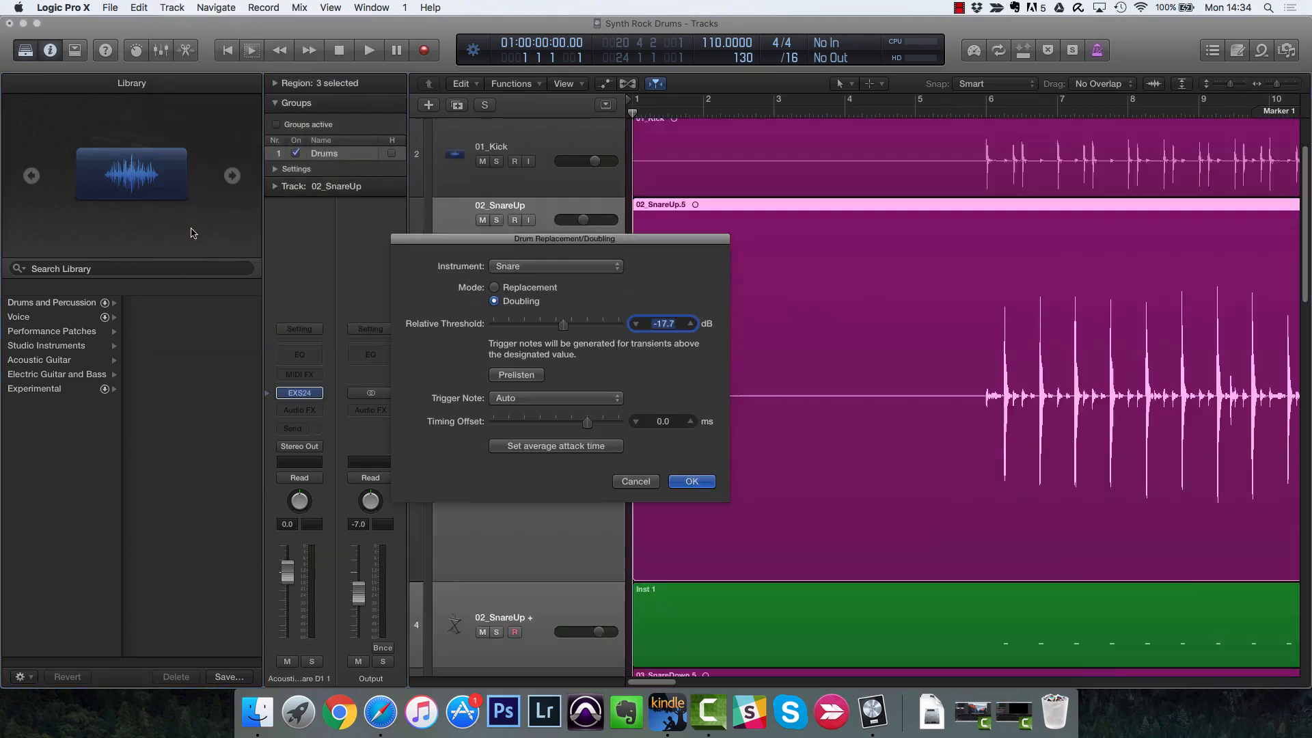
pyautogui.click(516, 287)
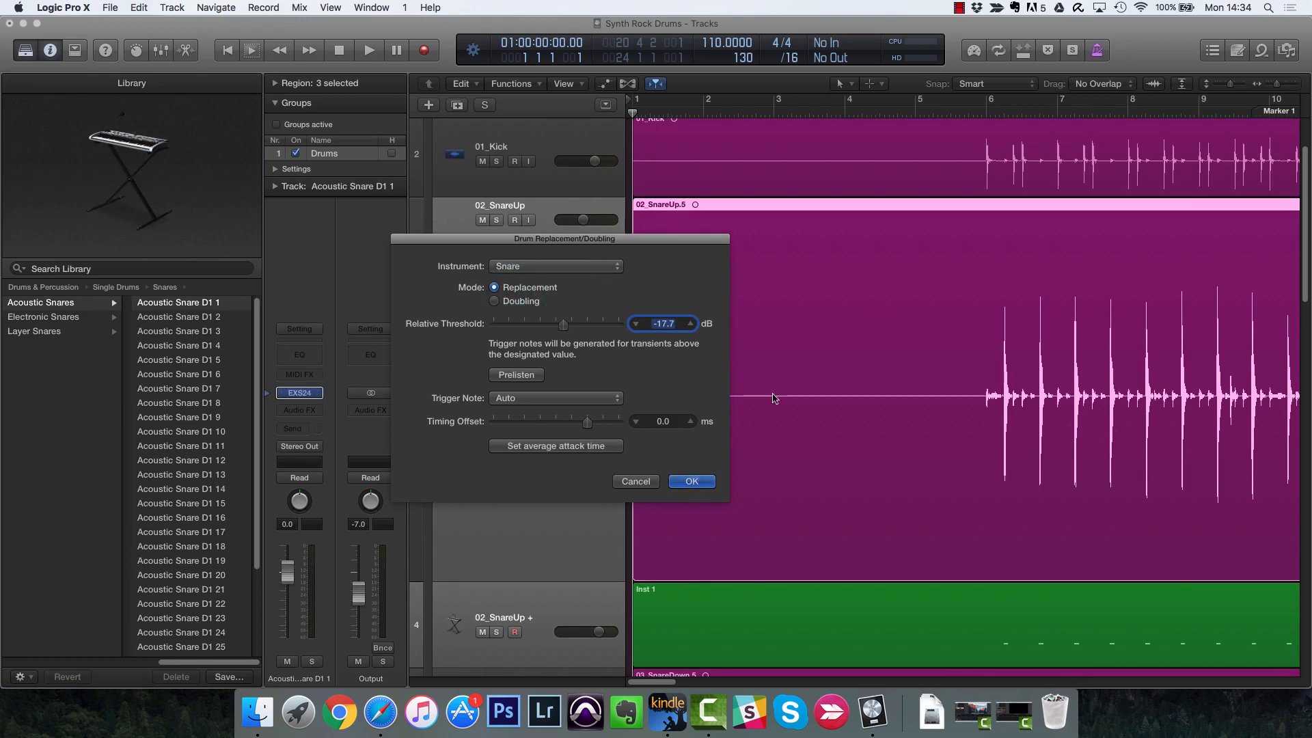
# Step: Audition Acoustic Snare D1 3, 5, 6 and 7 as the replacement sound, prelistening from bar 6
pyautogui.scroll(-3, 813, 406)
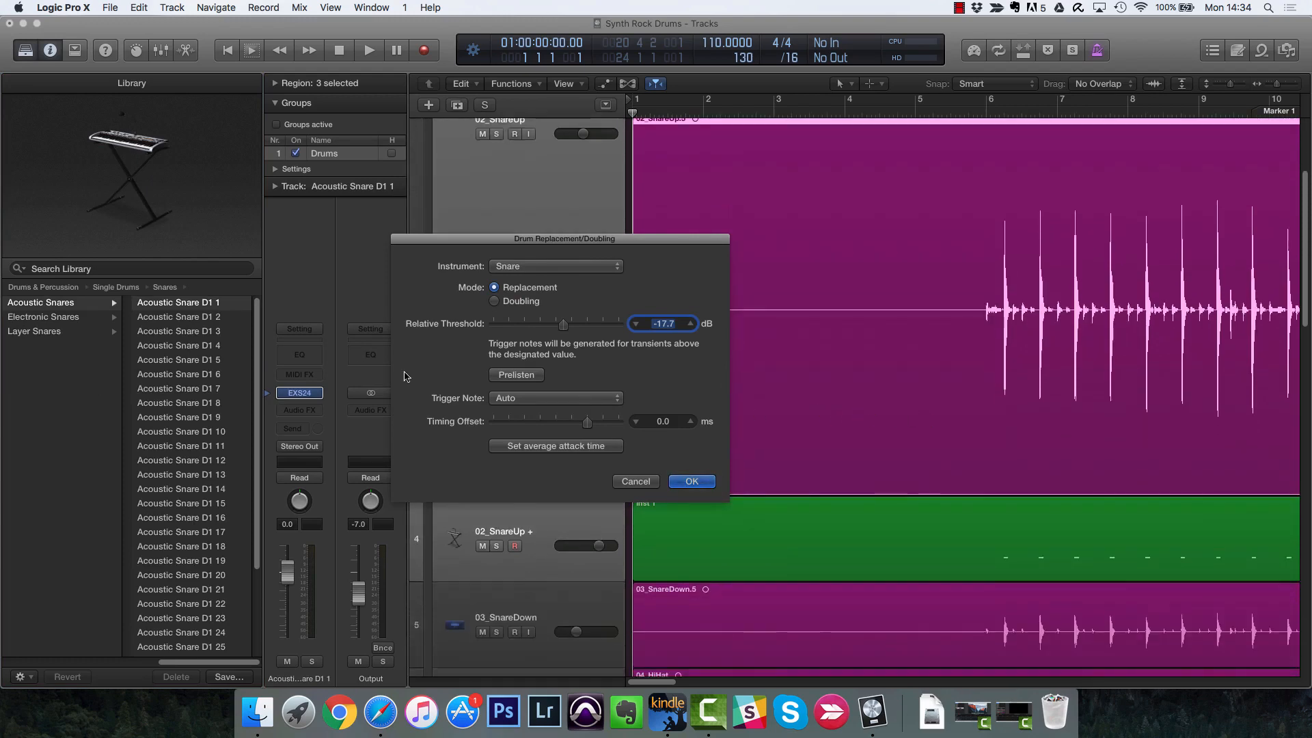
pyautogui.click(213, 331)
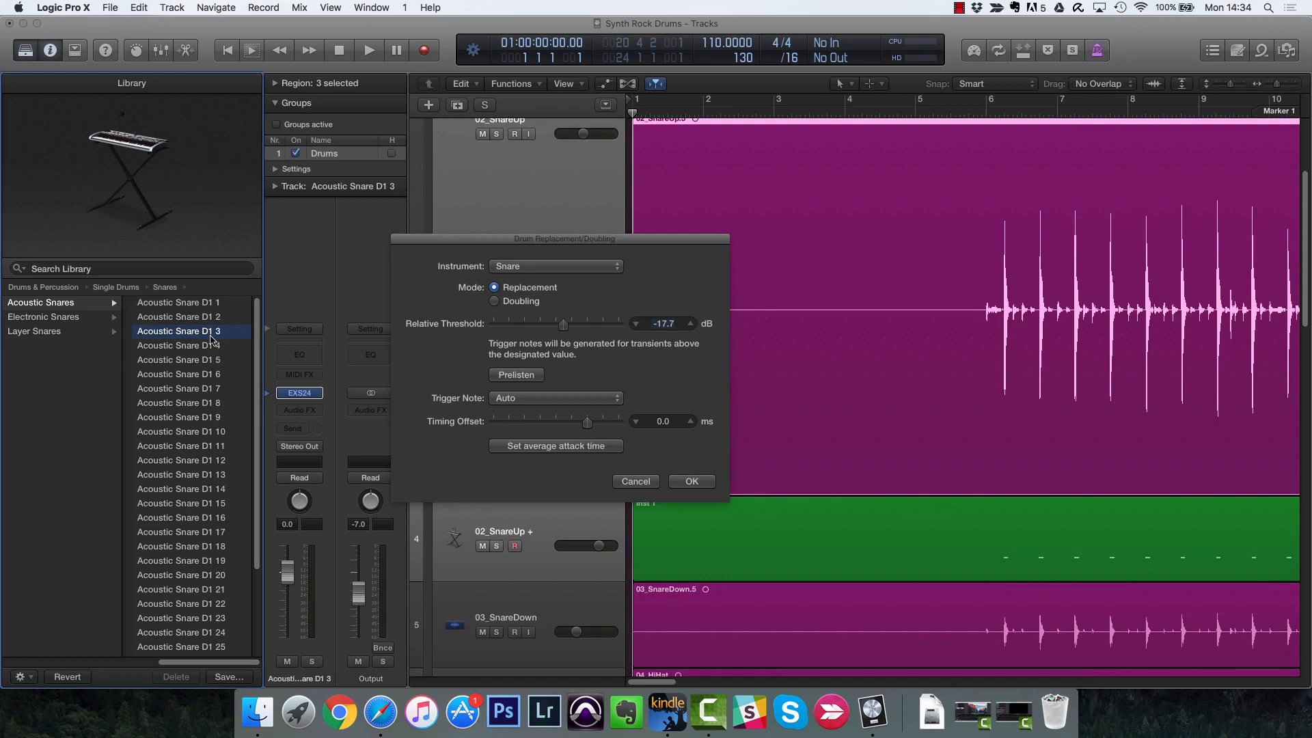
pyautogui.press('XF86AudioRaiseVolume')
pyautogui.click(179, 359)
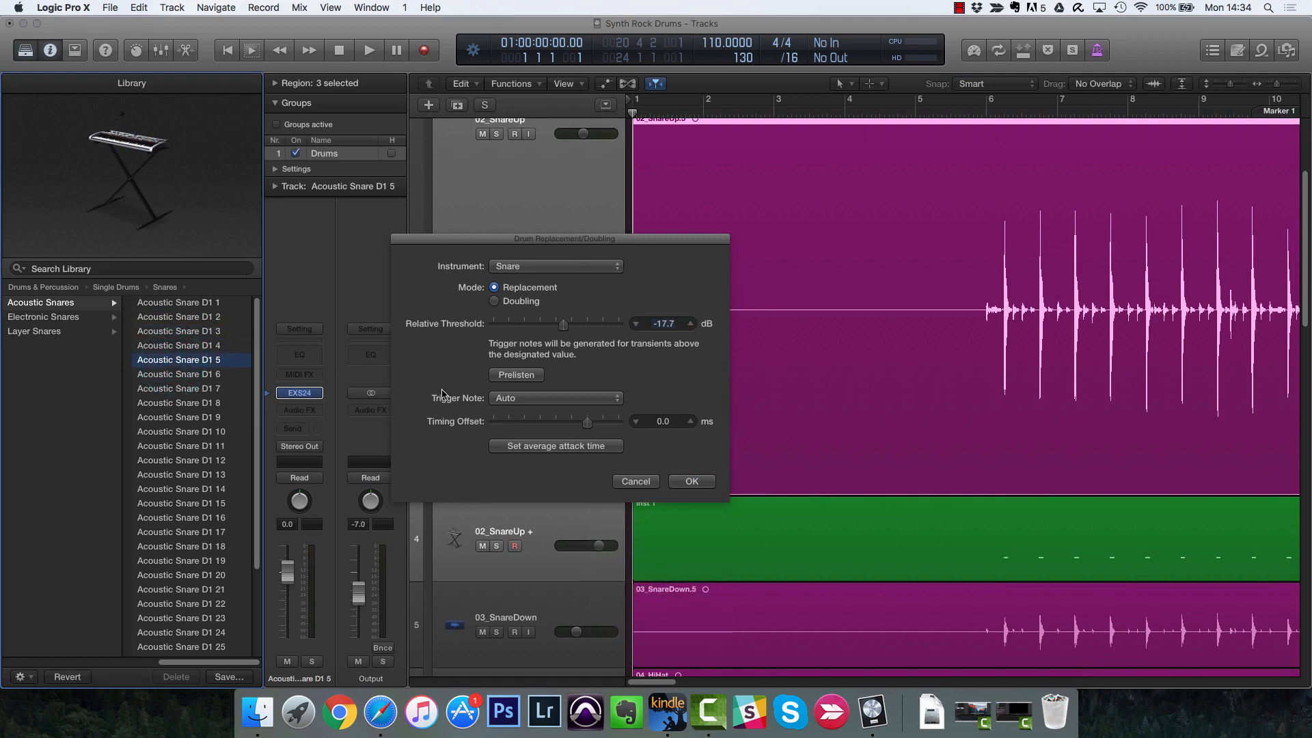
pyautogui.click(516, 374)
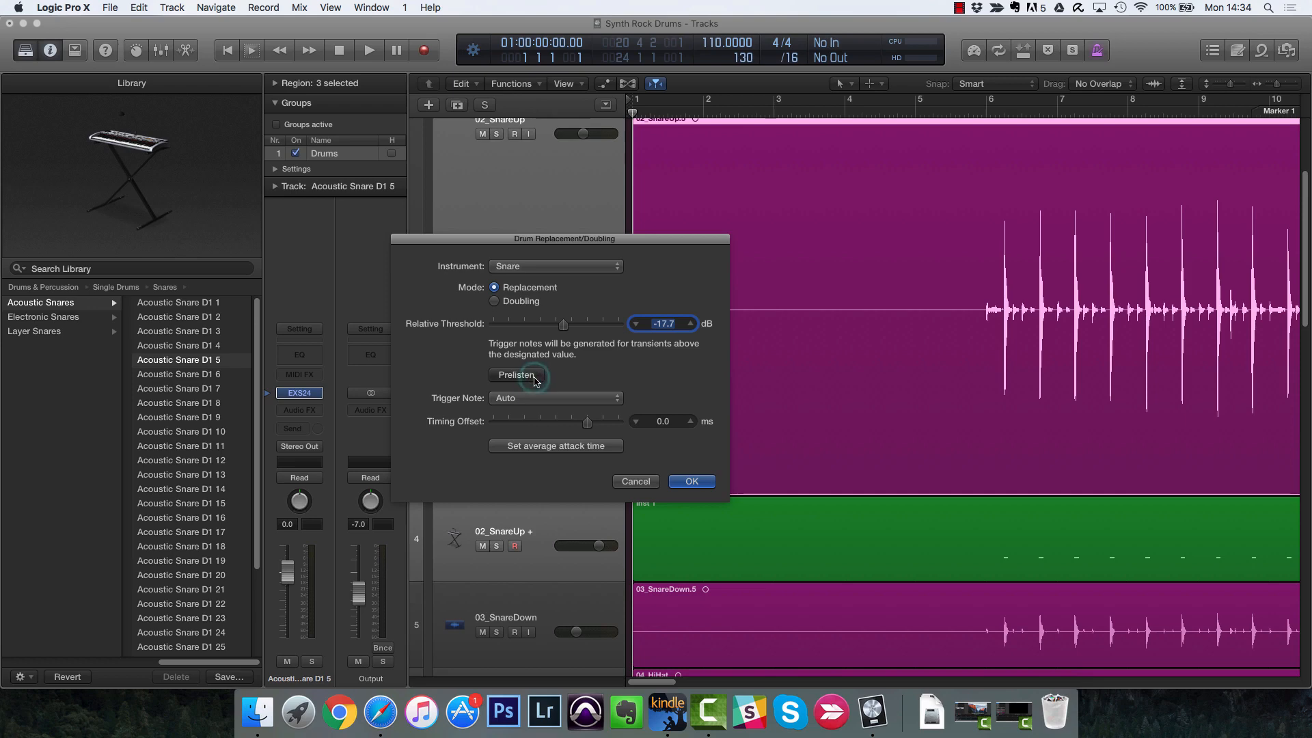
pyautogui.click(985, 108)
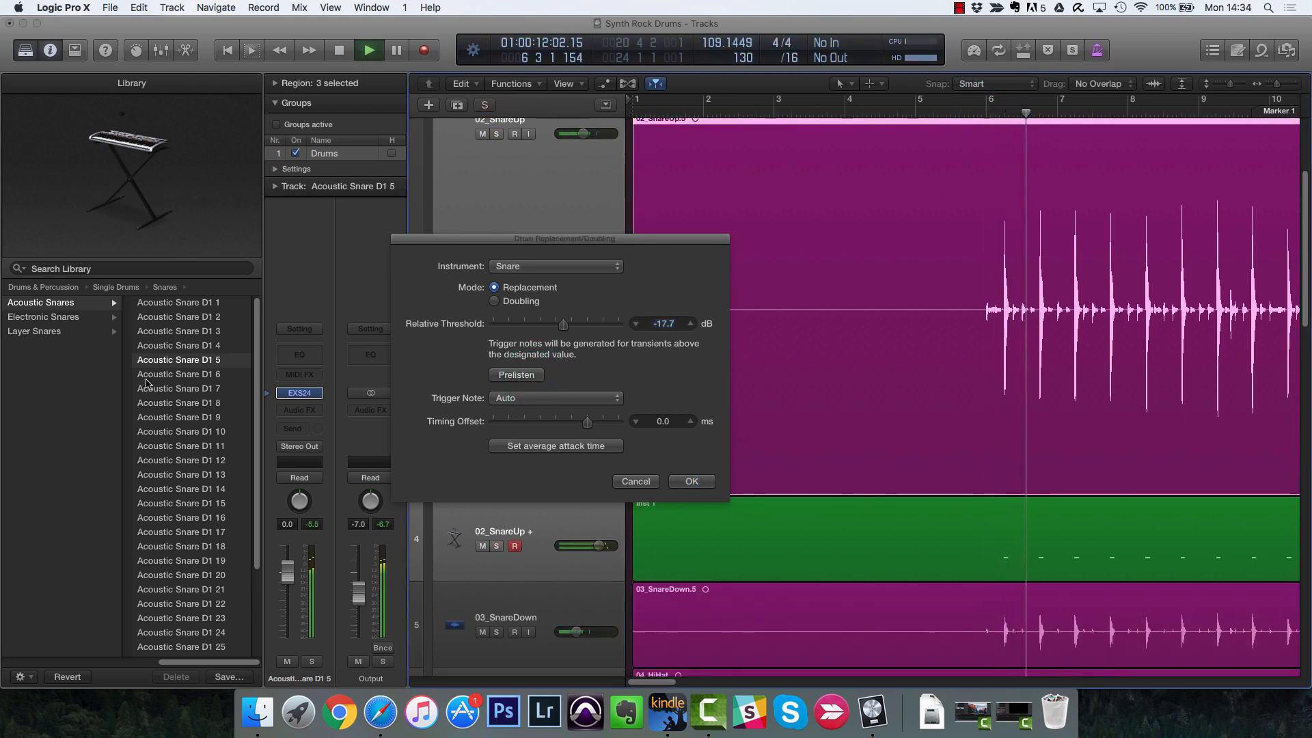
pyautogui.click(217, 375)
pyautogui.click(217, 387)
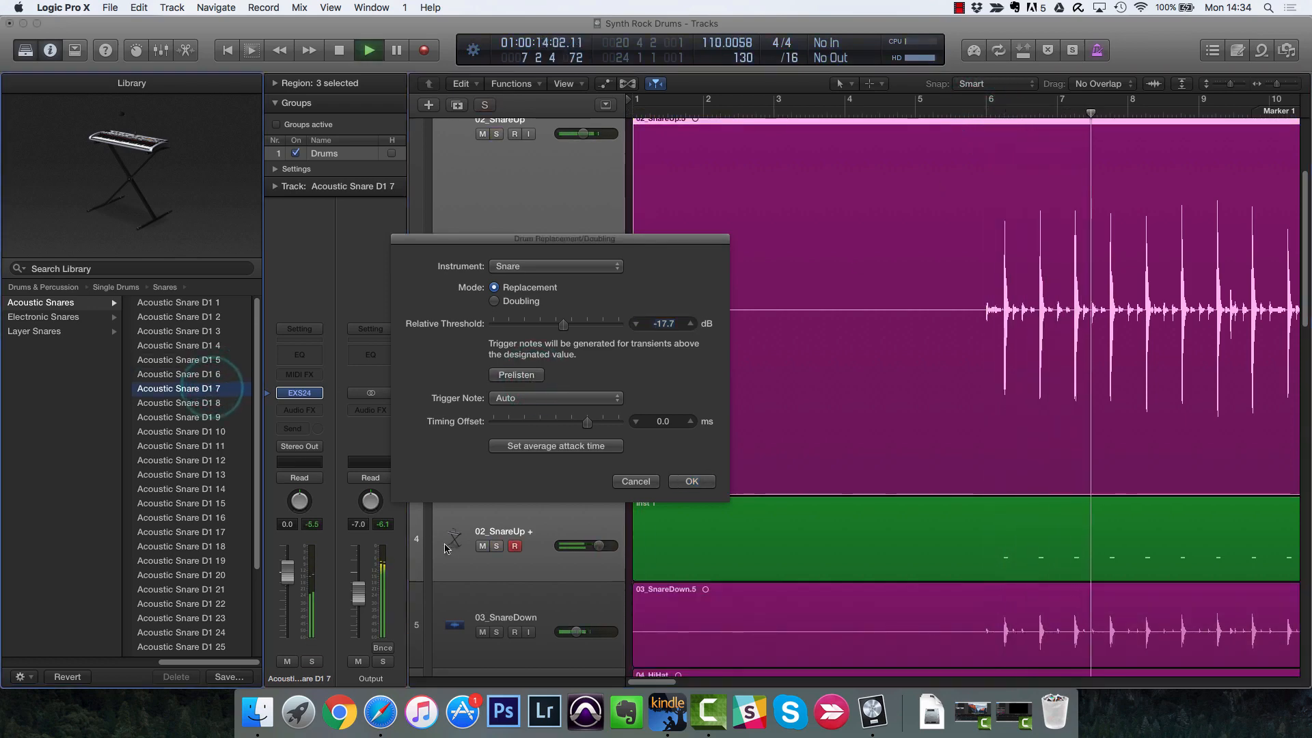
# Step: Solo the snare tracks during playback and move the drum replacement dialog clear of the track controls
pyautogui.click(496, 547)
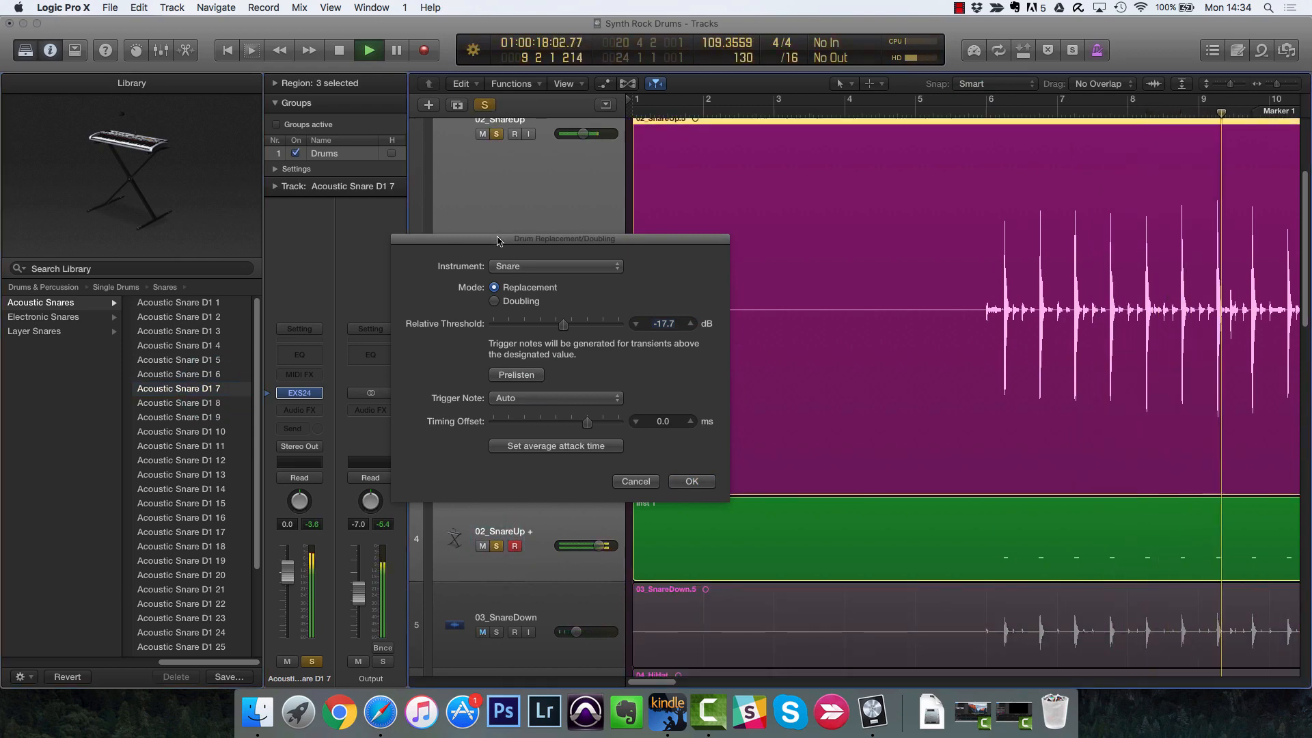
pyautogui.moveTo(495, 237); pyautogui.dragTo(653, 188)
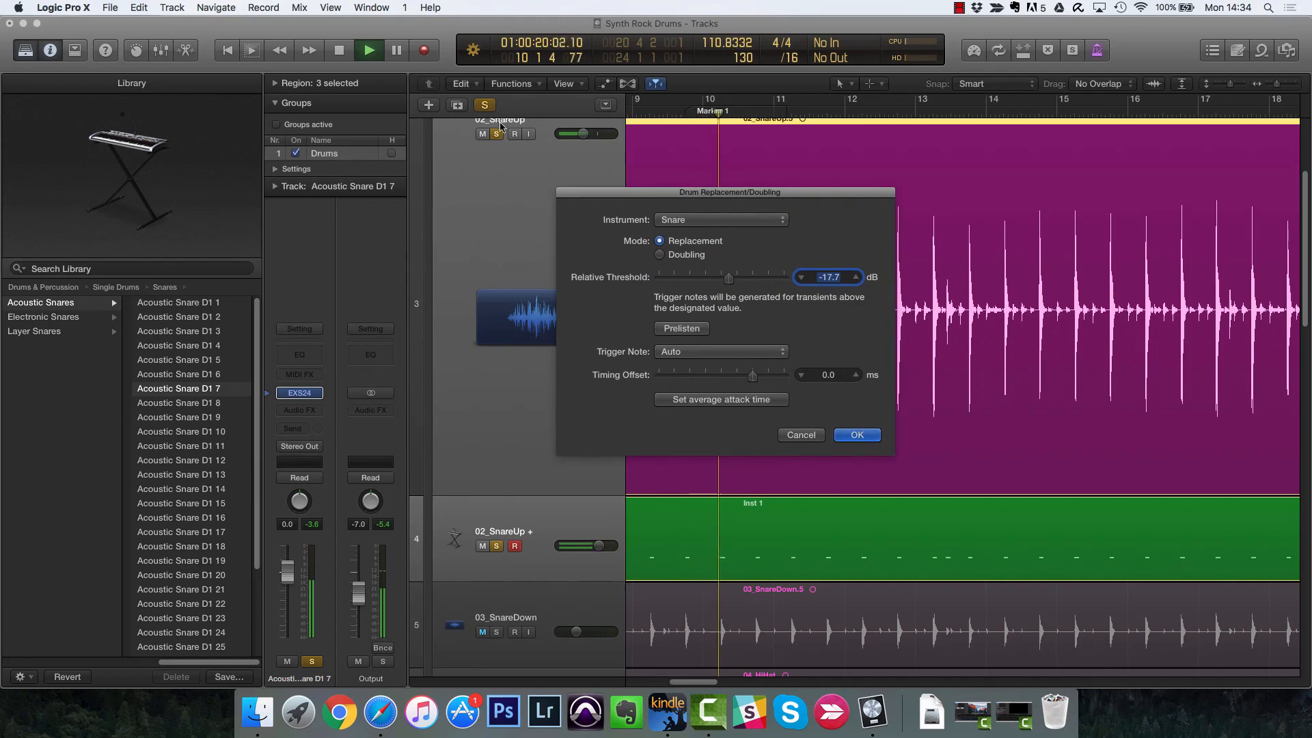
pyautogui.click(497, 134)
pyautogui.click(500, 548)
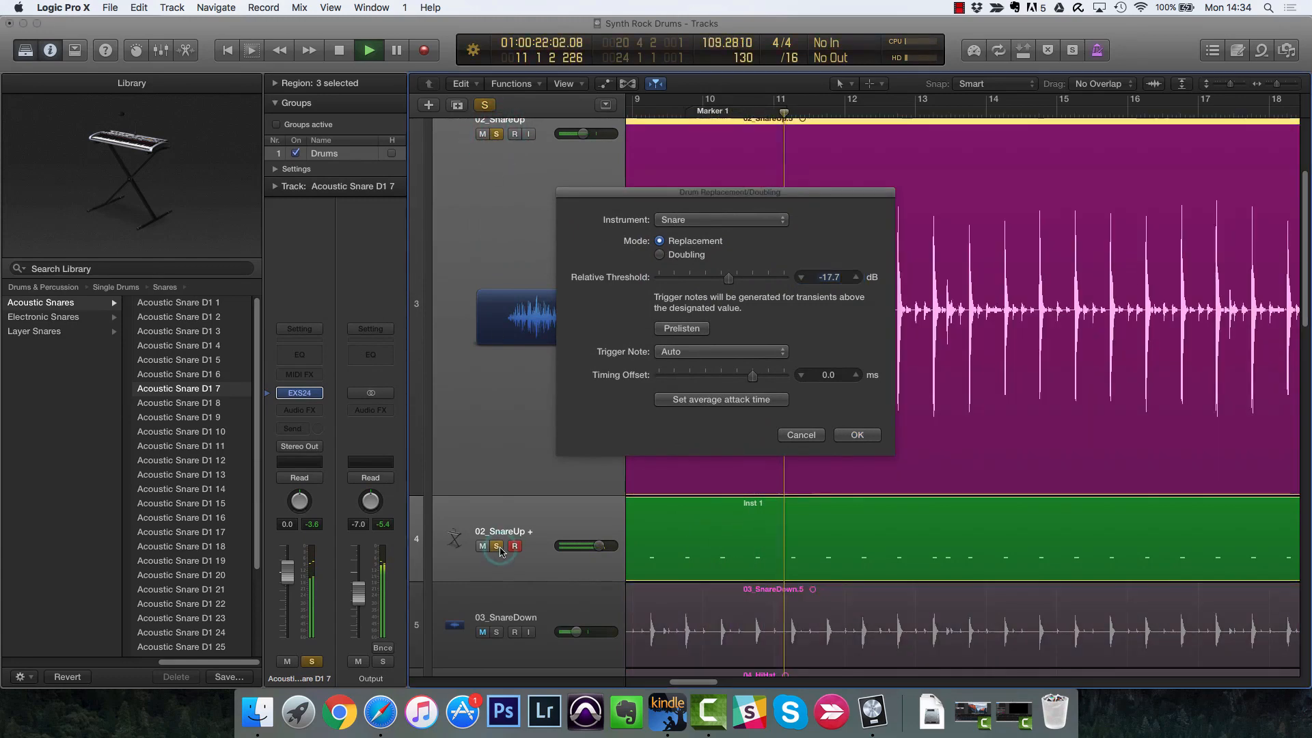
# Step: Audition Acoustic Snare D1 9, 12, 15, 22, 25 and 28 on the replacement track during playback
pyautogui.click(199, 417)
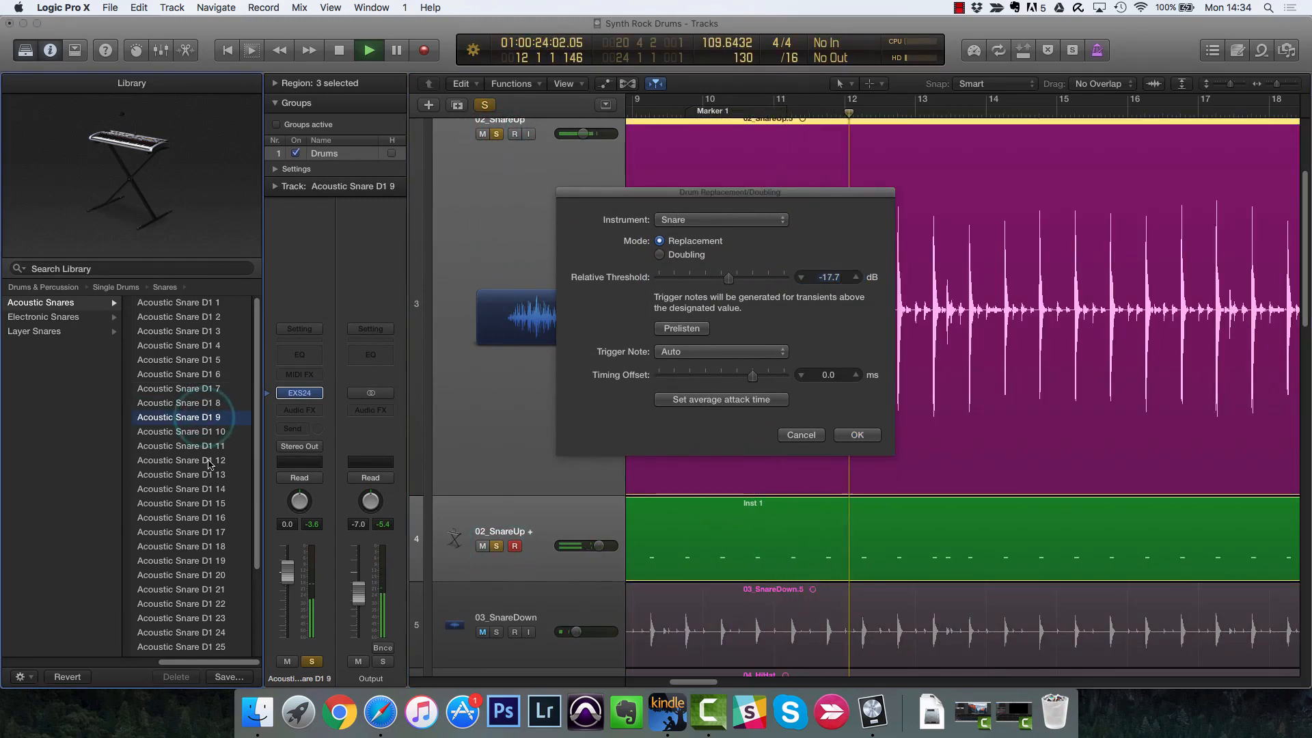
pyautogui.click(209, 461)
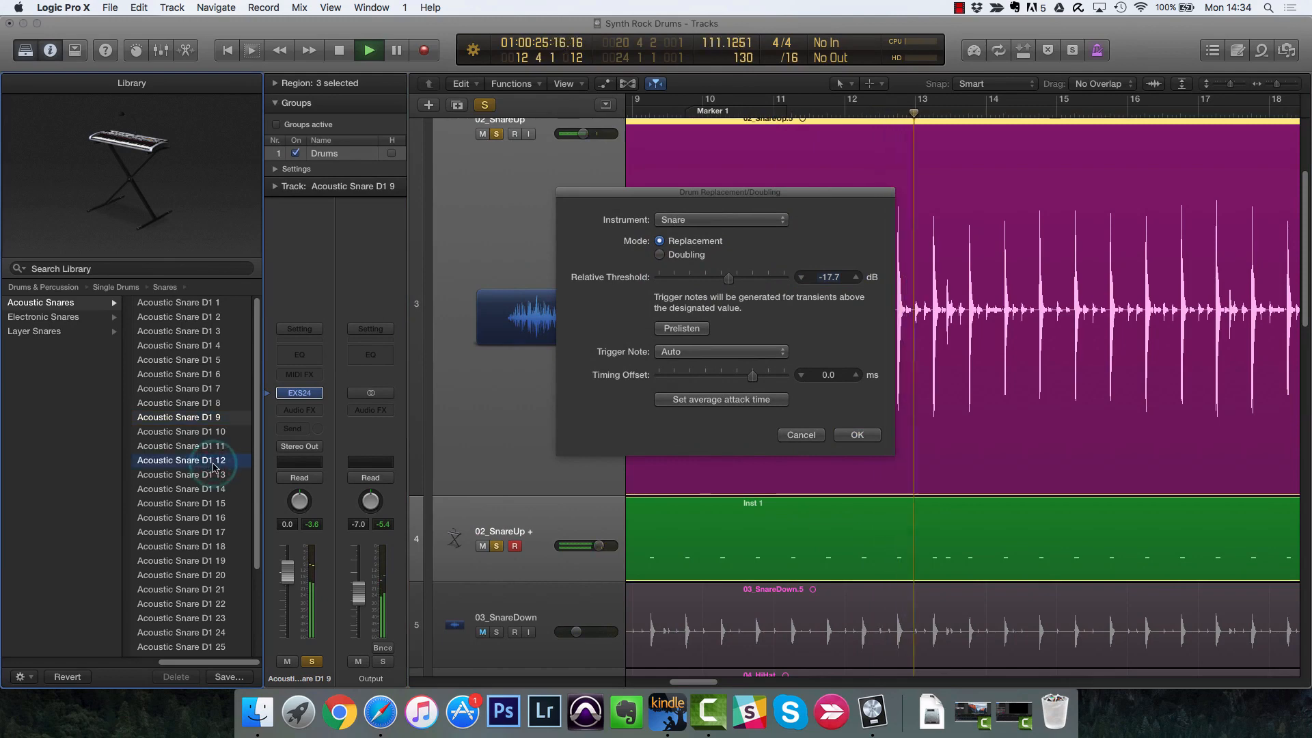
pyautogui.click(209, 503)
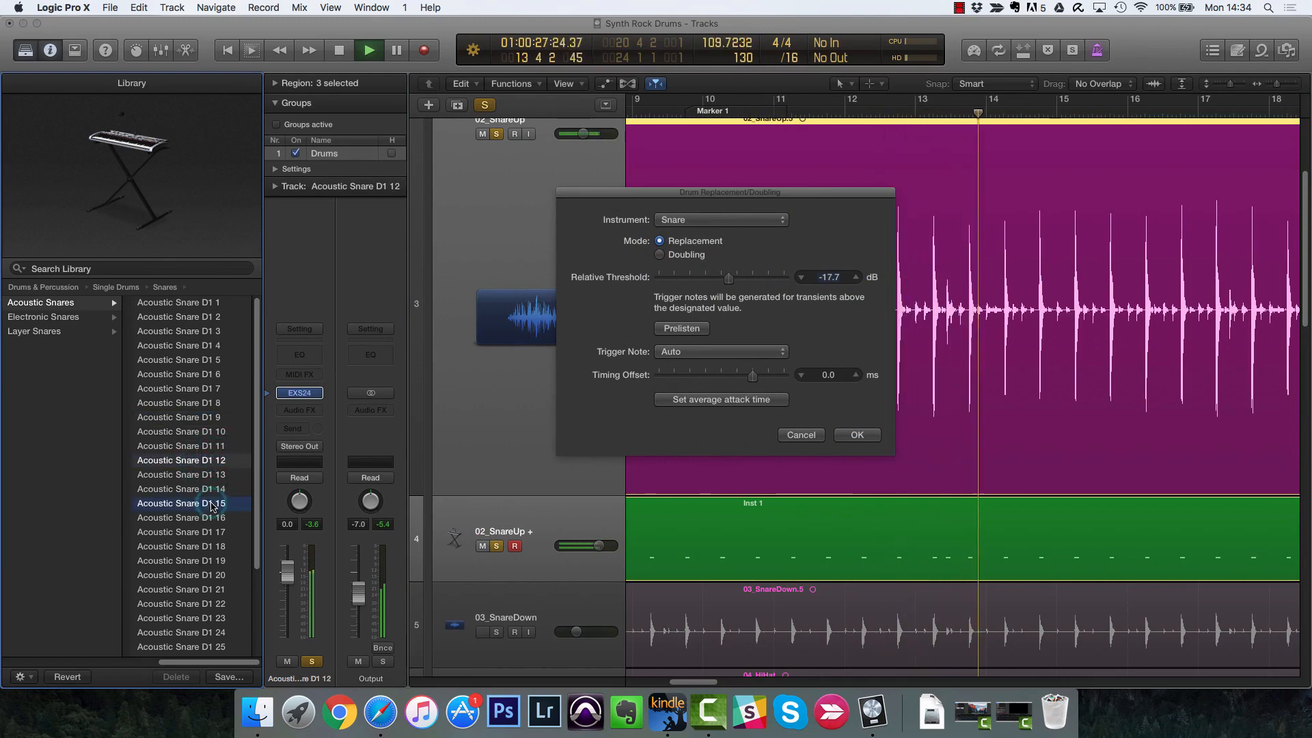
pyautogui.scroll(-4, 209, 513)
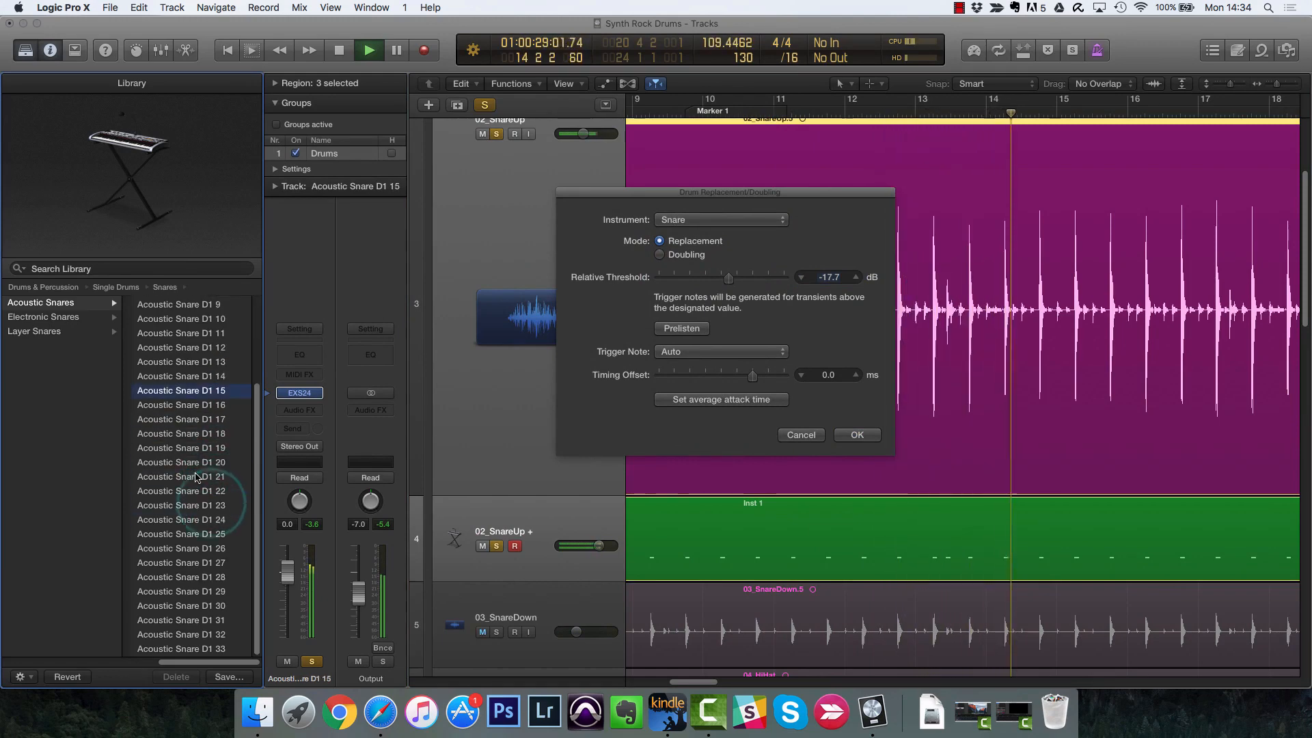
pyautogui.click(225, 491)
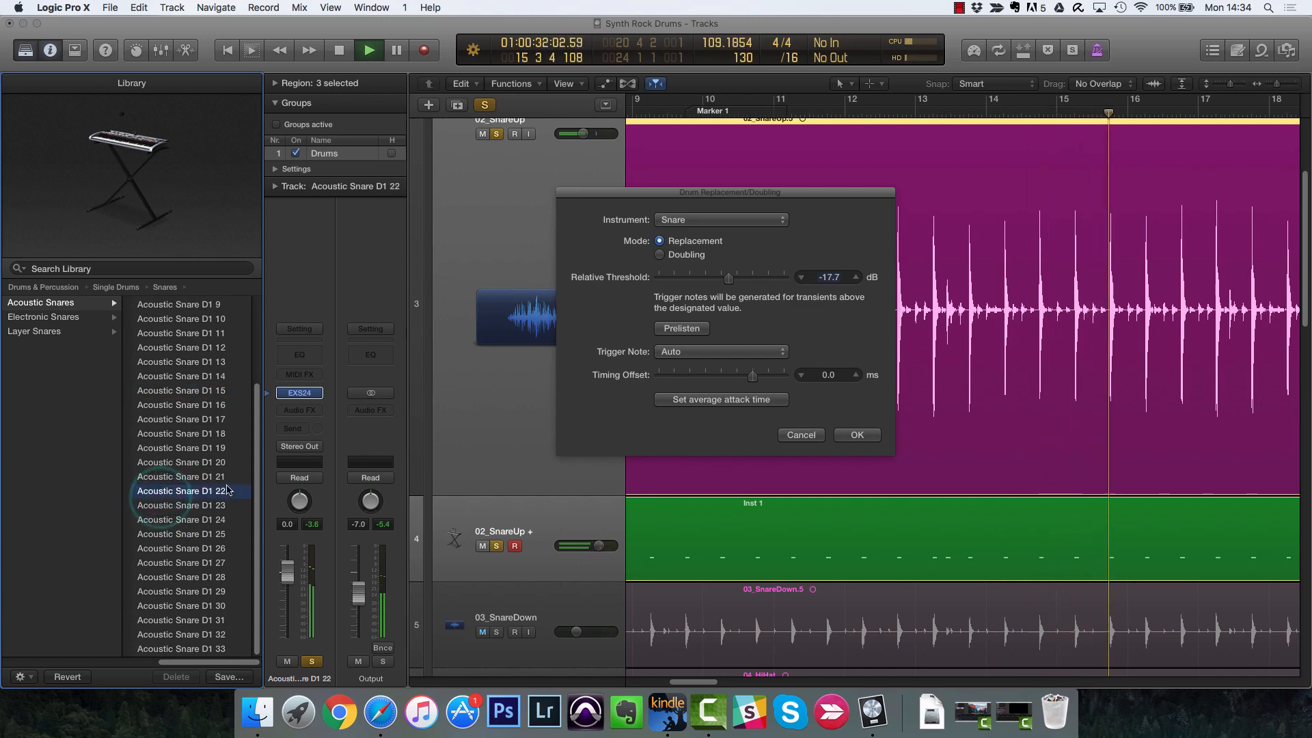
pyautogui.click(219, 534)
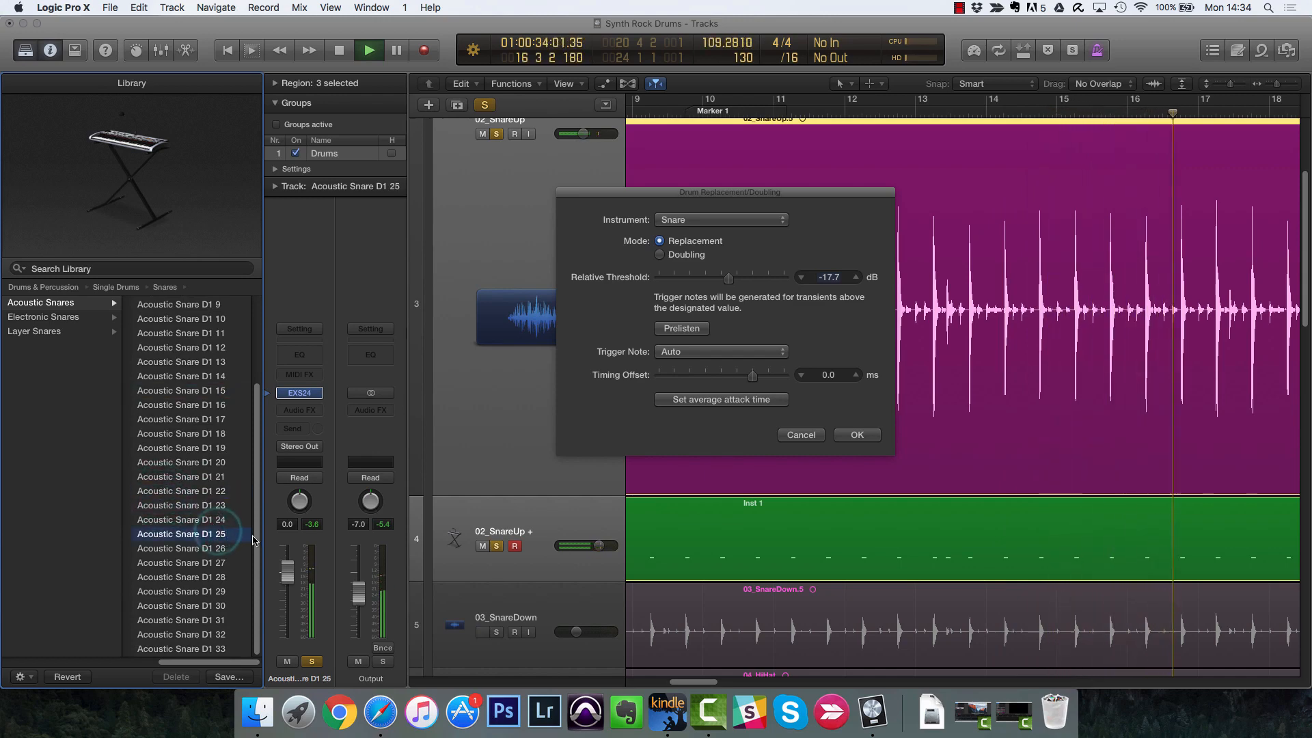
pyautogui.click(198, 578)
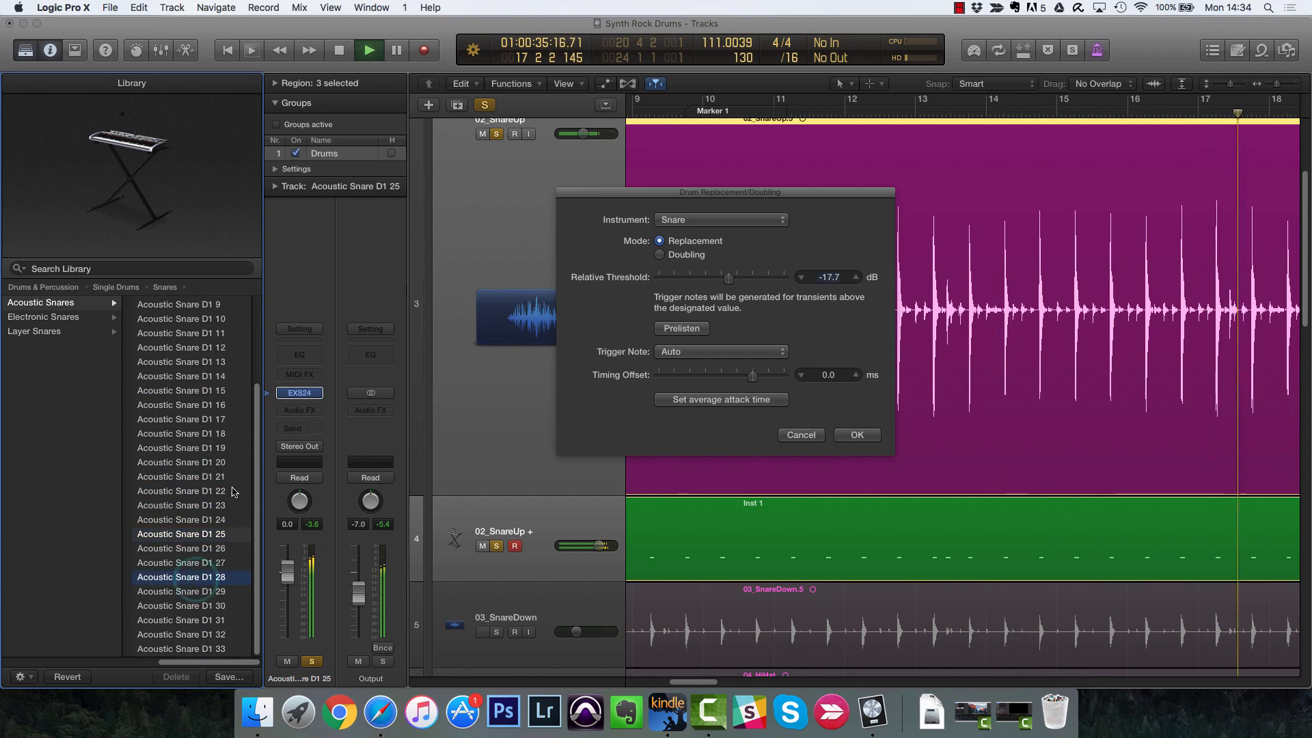
# Step: Audition Acoustic Snare D1 10, 5 and 2, and choose Acoustic Snare D1 17 as the replacement sound
pyautogui.click(205, 319)
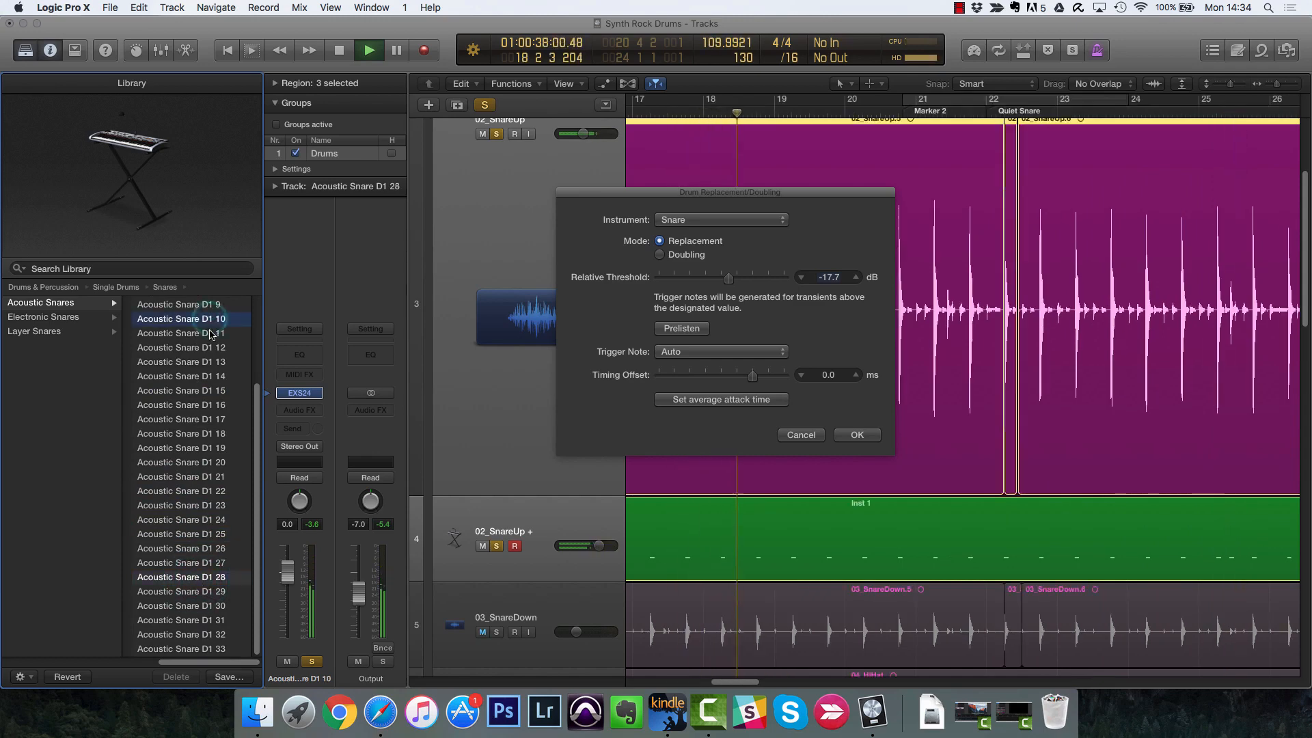
pyautogui.scroll(4, 201, 383)
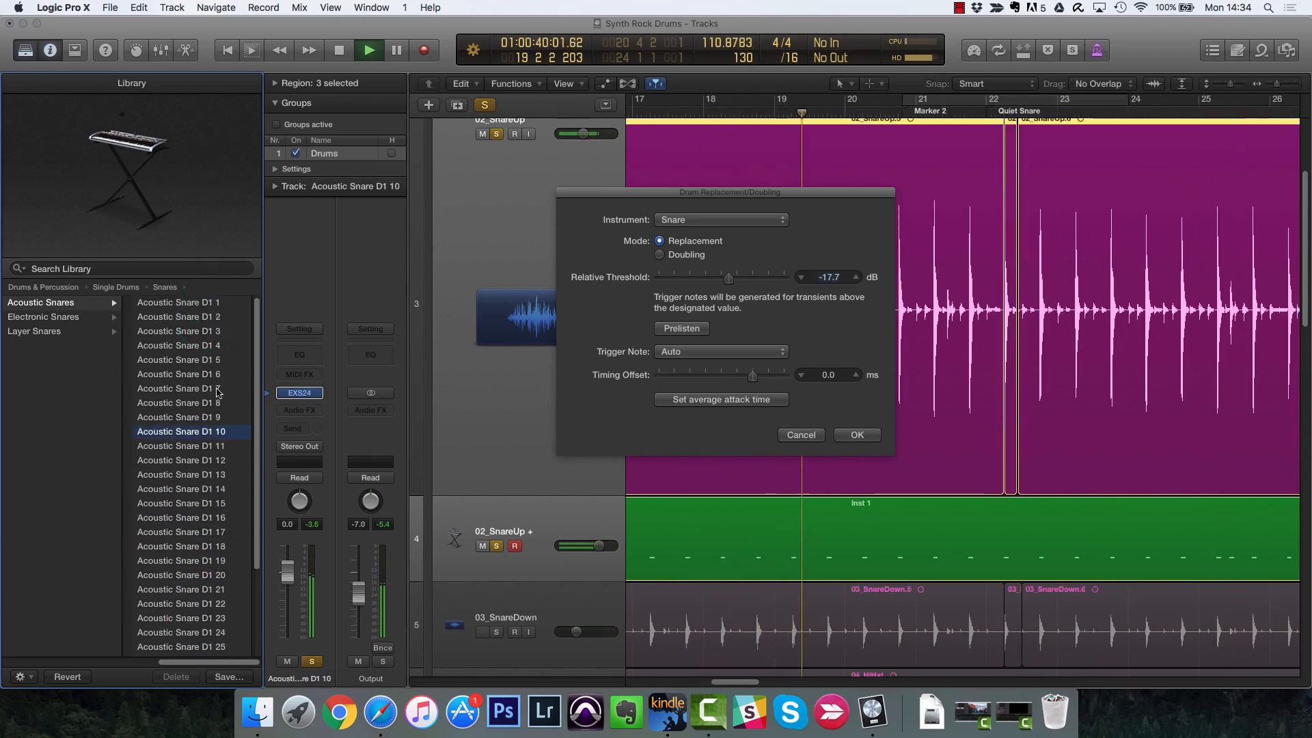
pyautogui.click(209, 360)
pyautogui.click(206, 317)
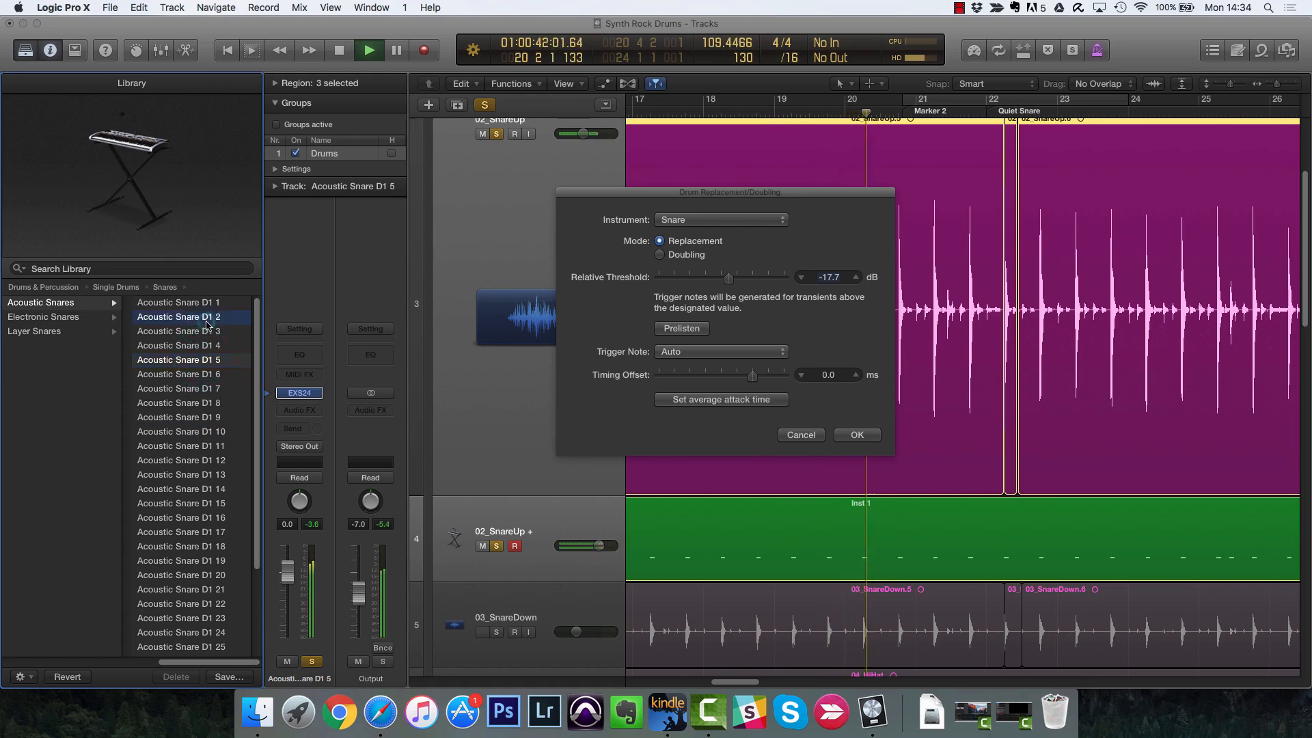
pyautogui.click(215, 531)
pyautogui.press('space')
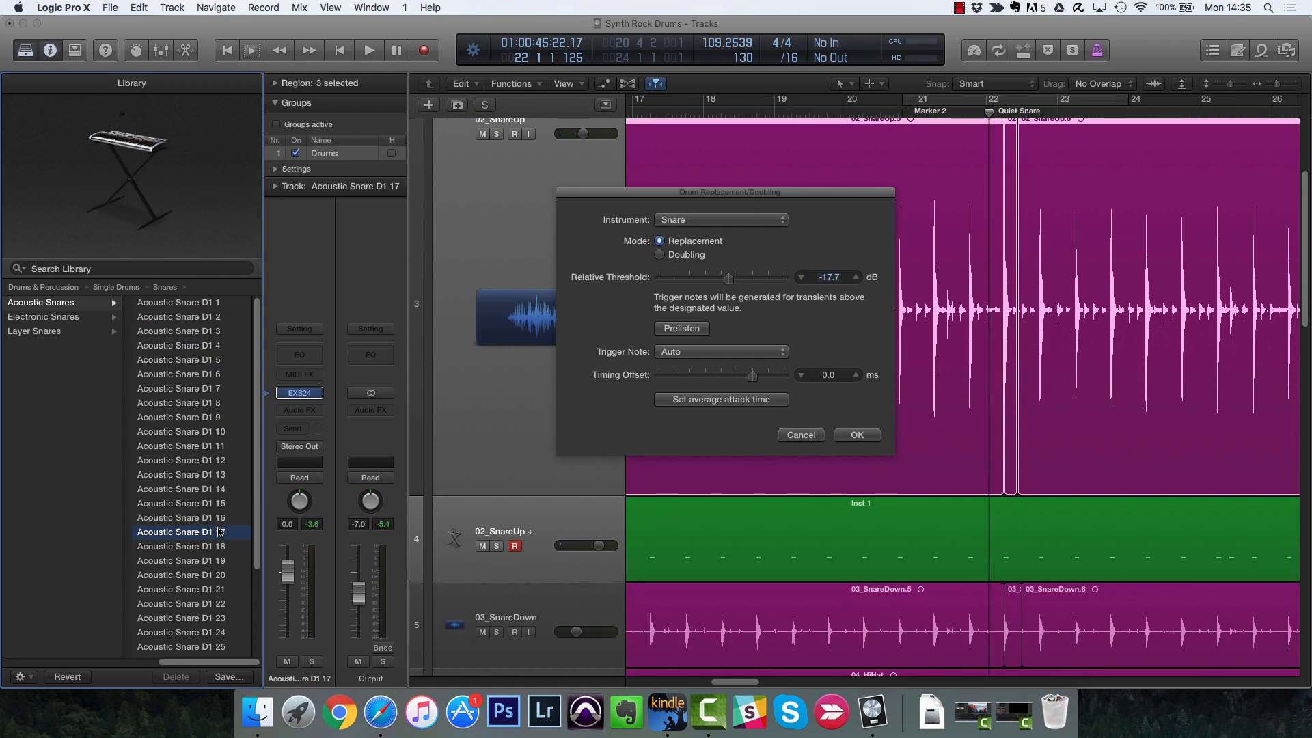
# Step: Prelisten to the replacement snare within the full mix and raise the 02_SnareUp + track's volume to +6.0 dB
pyautogui.click(678, 330)
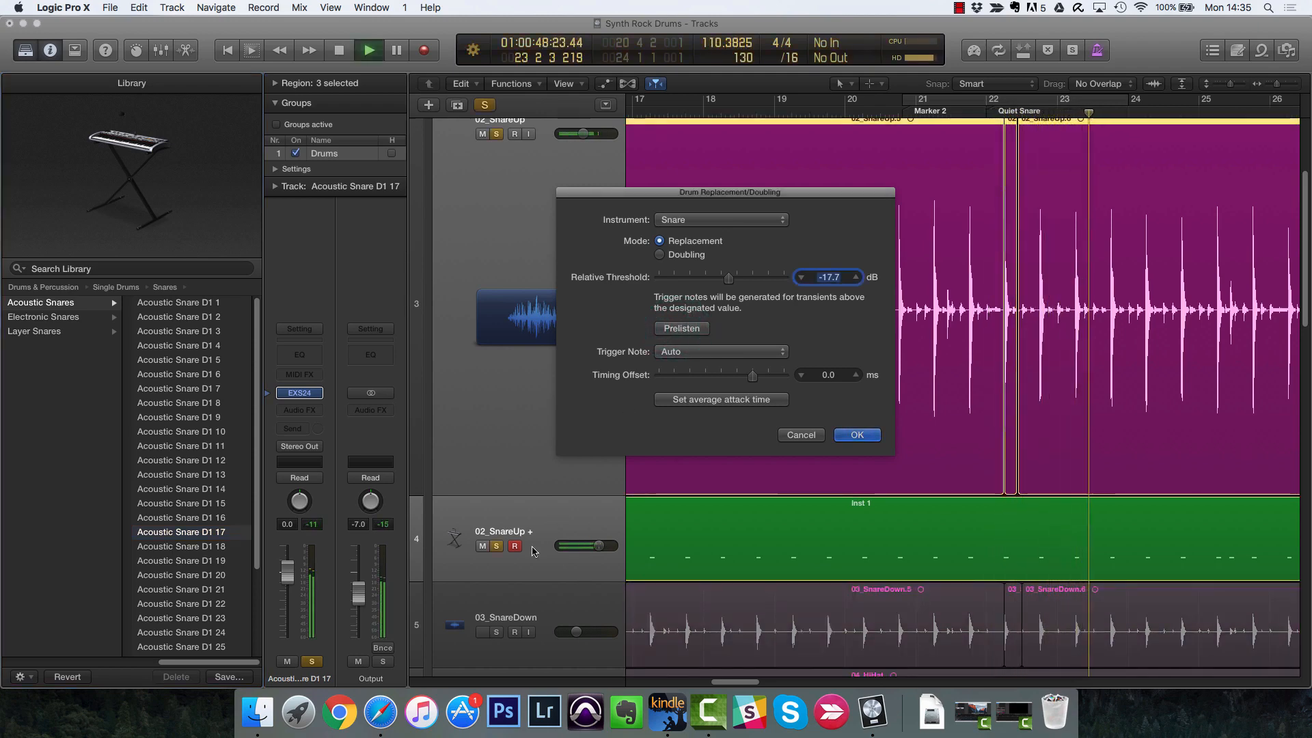
pyautogui.click(483, 547)
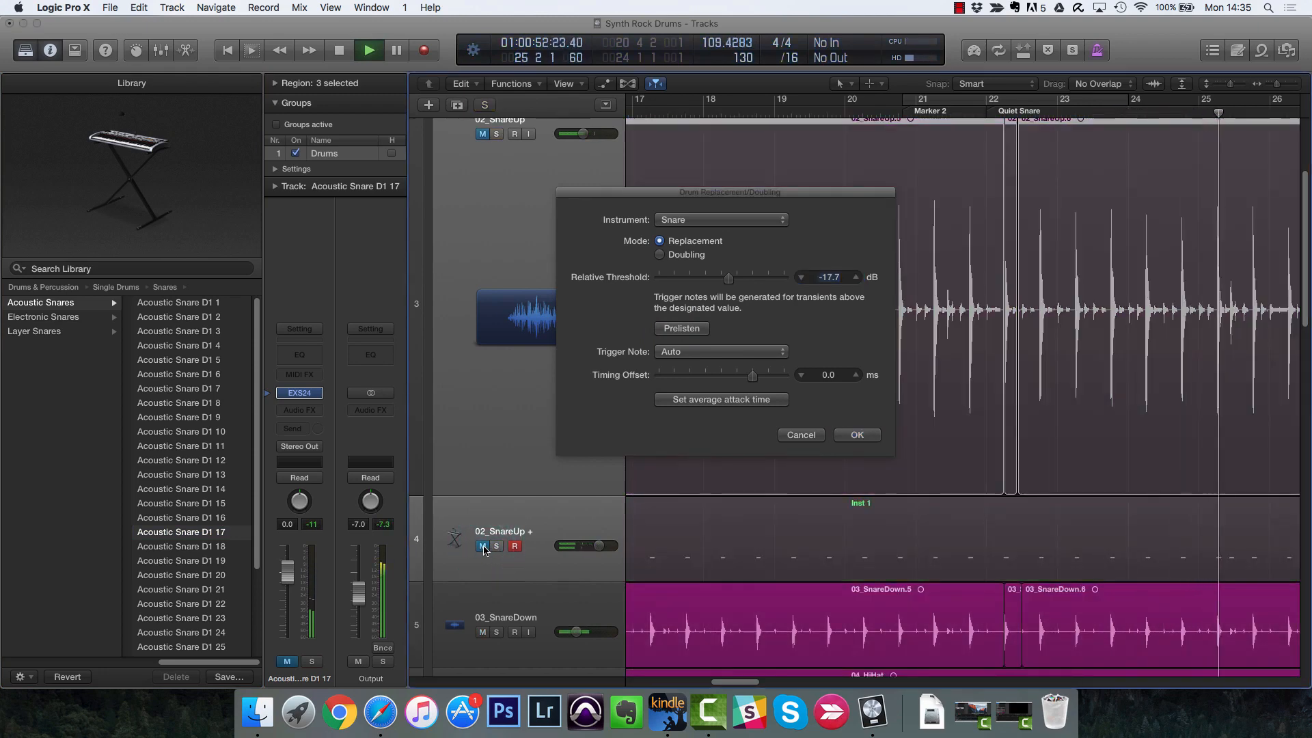
pyautogui.click(483, 547)
pyautogui.moveTo(593, 551); pyautogui.dragTo(615, 546)
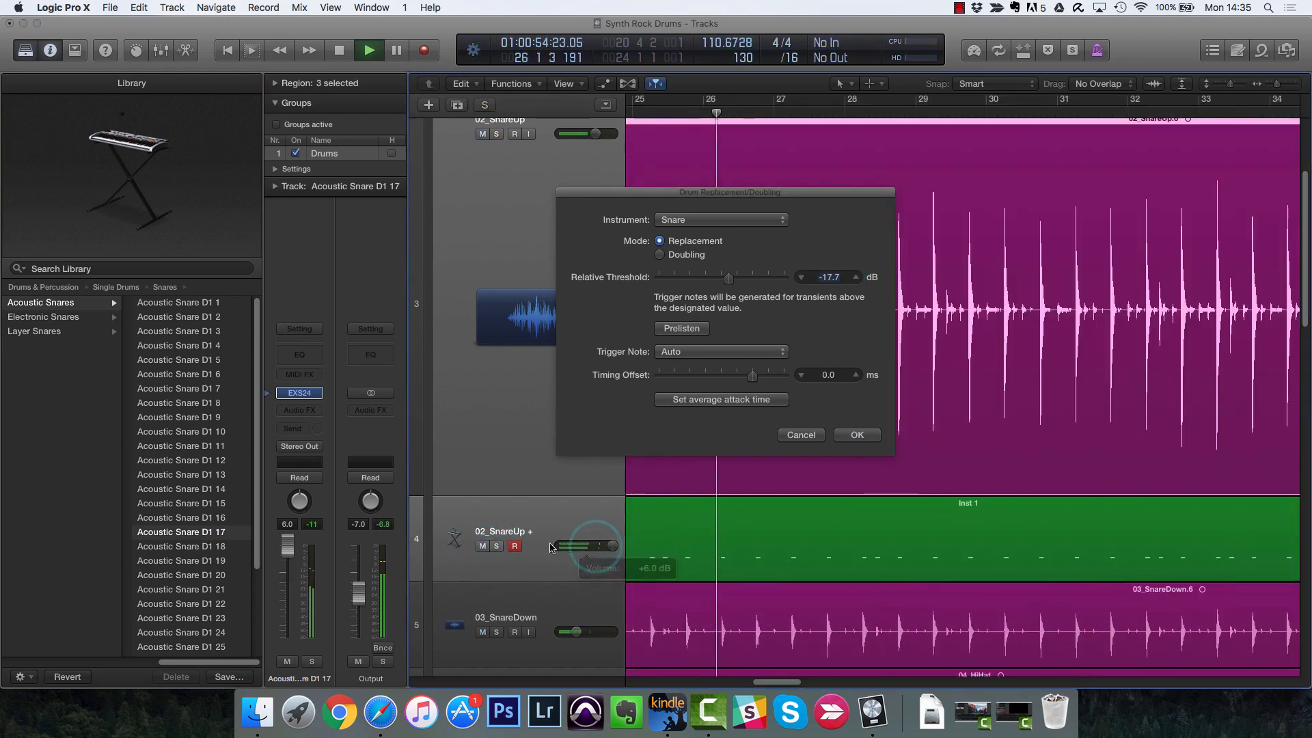
# Step: Compare the mix with the 02_SnareUp + track muted and unmuted, and stop playback
pyautogui.click(483, 546)
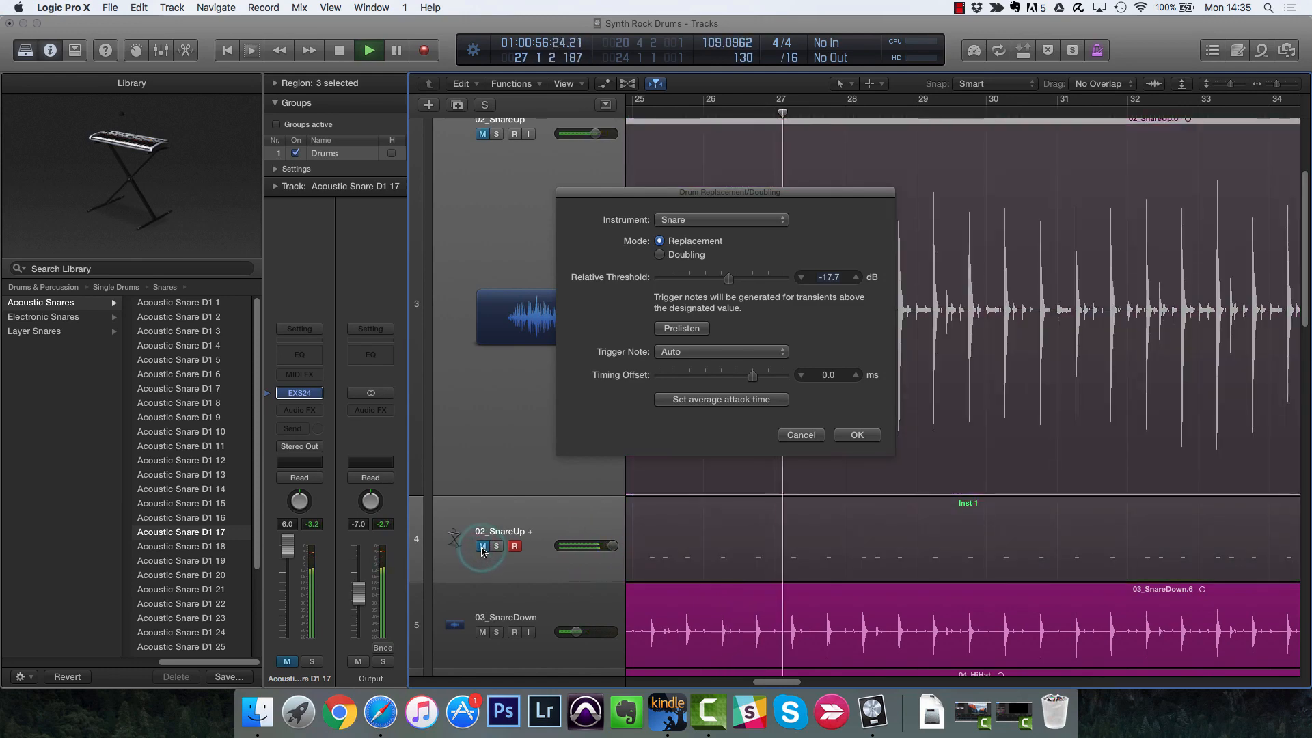
pyautogui.click(482, 547)
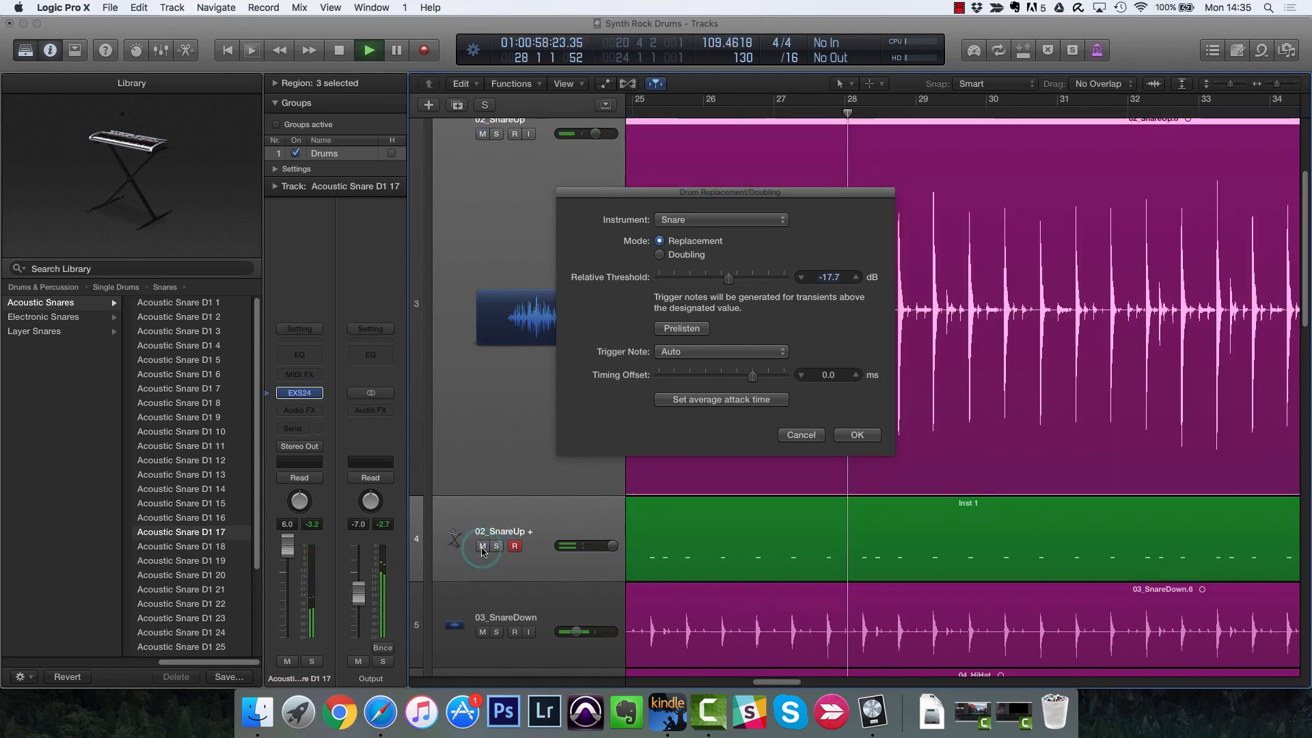
pyautogui.press('space')
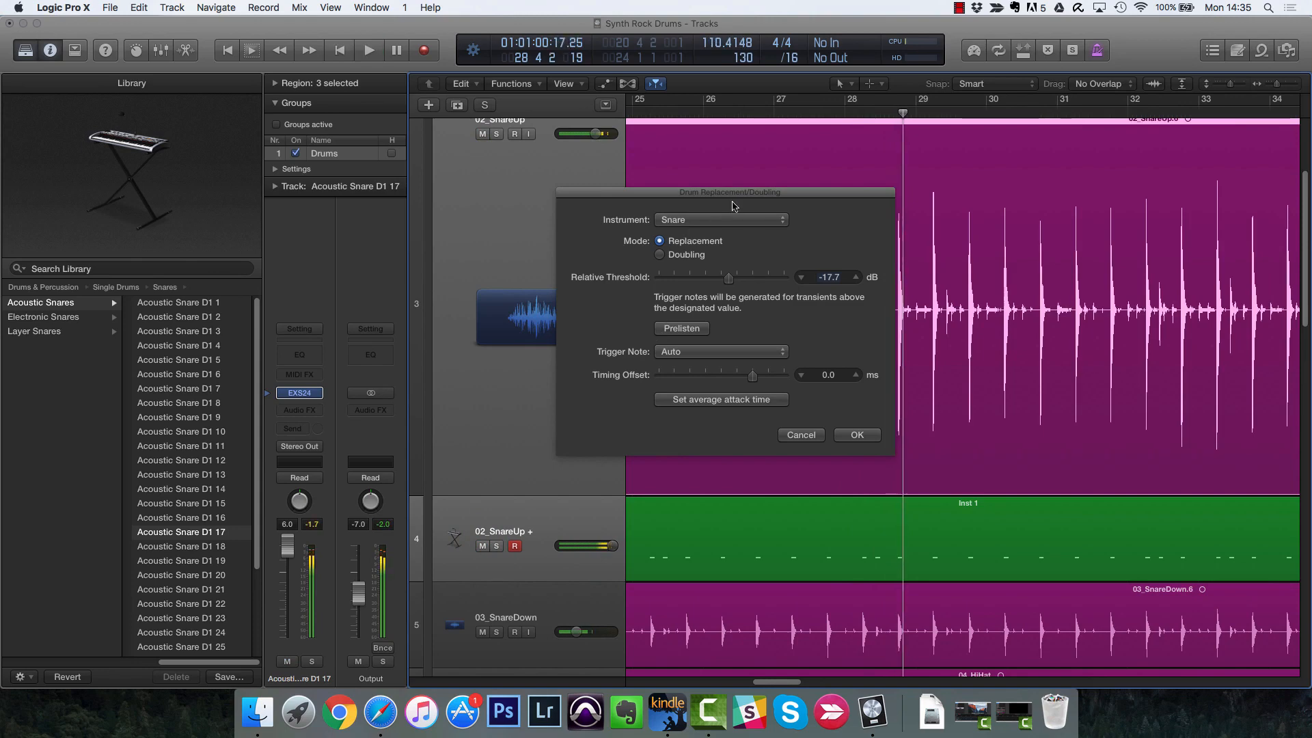
# Step: Move the drum replacement dialog off the waveform and set the relative threshold to -21.4 dB
pyautogui.moveTo(736, 189); pyautogui.dragTo(382, 158)
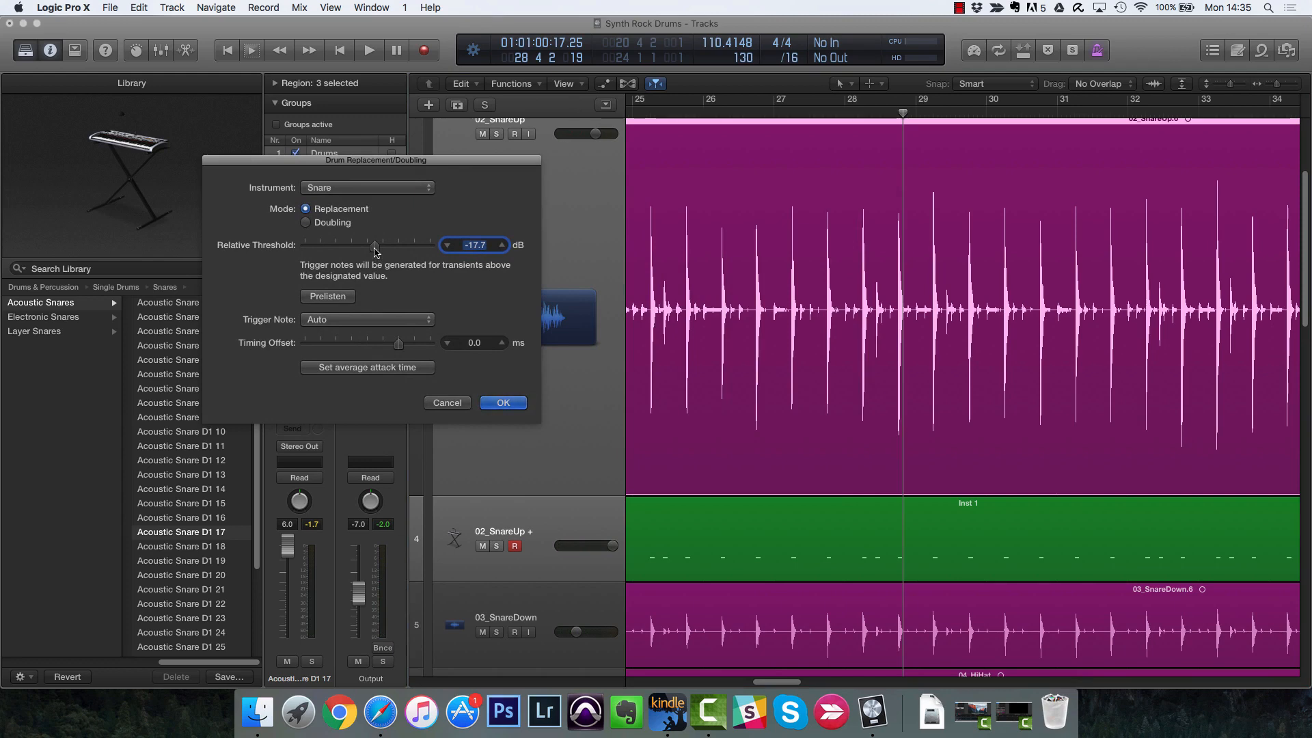
pyautogui.scroll(-15, 375, 250)
pyautogui.moveTo(304, 244); pyautogui.dragTo(363, 244)
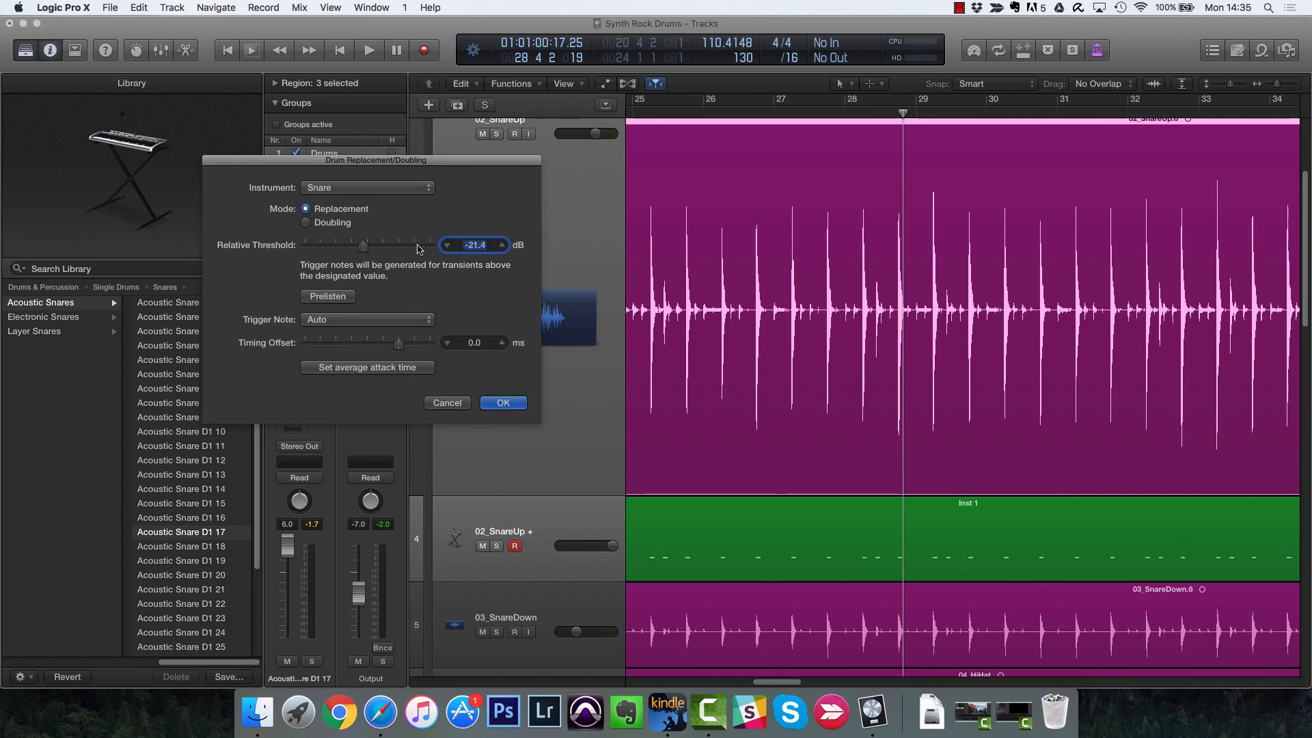
# Step: Try relative thresholds of 0.0 dB and -23.6 dB, and play the replacement snare from about bar 27
pyautogui.moveTo(363, 246); pyautogui.dragTo(800, 347)
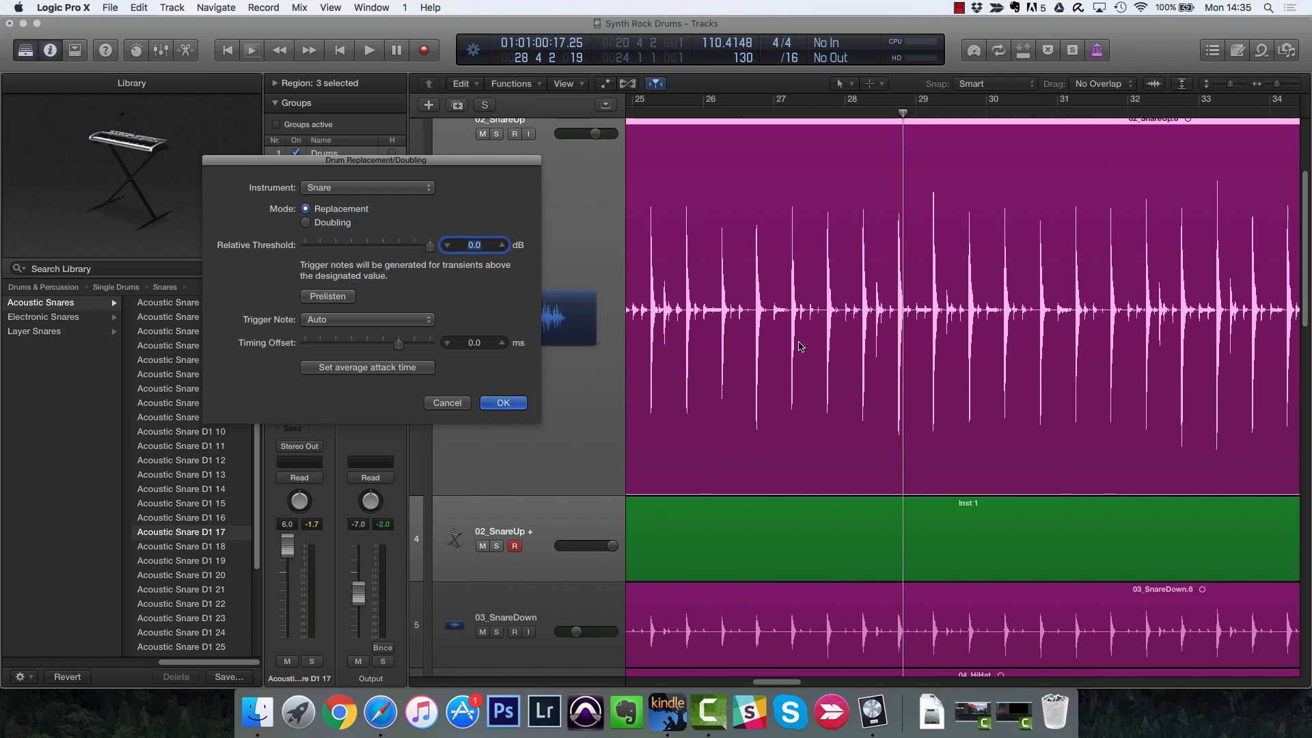
pyautogui.click(432, 250)
pyautogui.moveTo(308, 252); pyautogui.dragTo(360, 258)
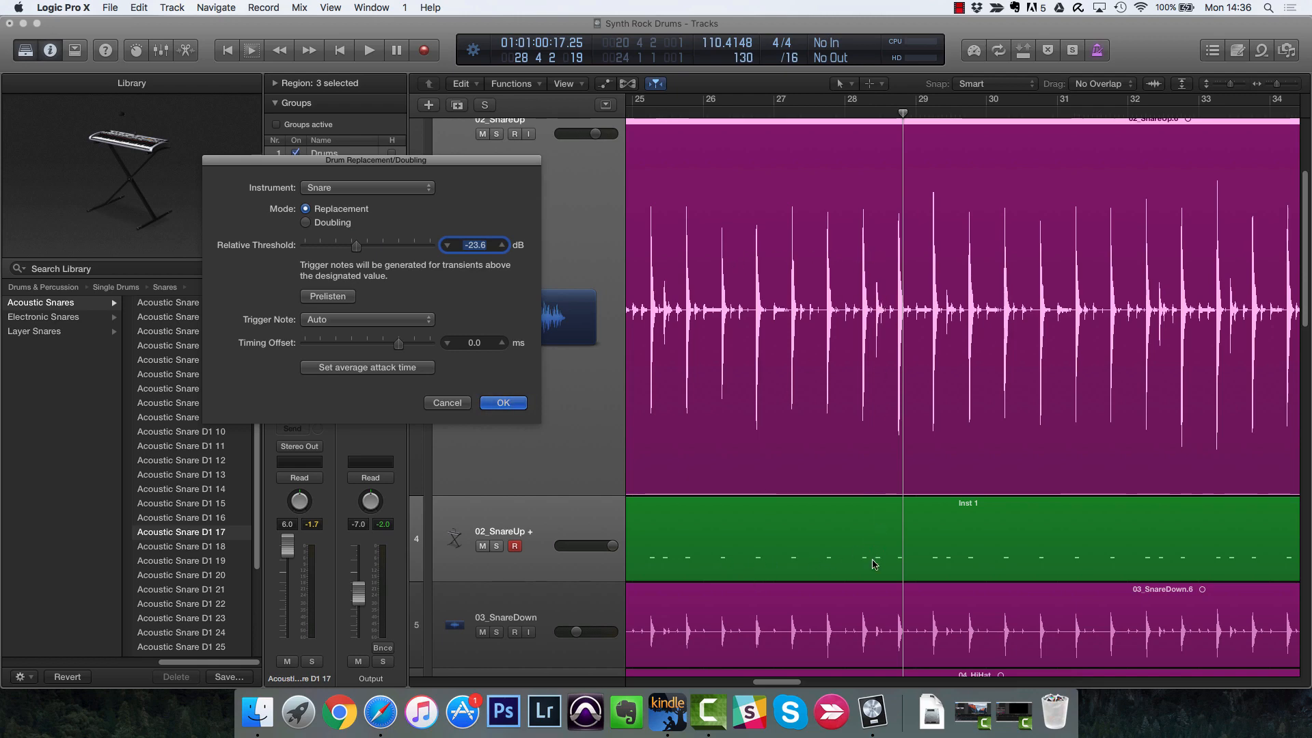
pyautogui.doubleClick(774, 115)
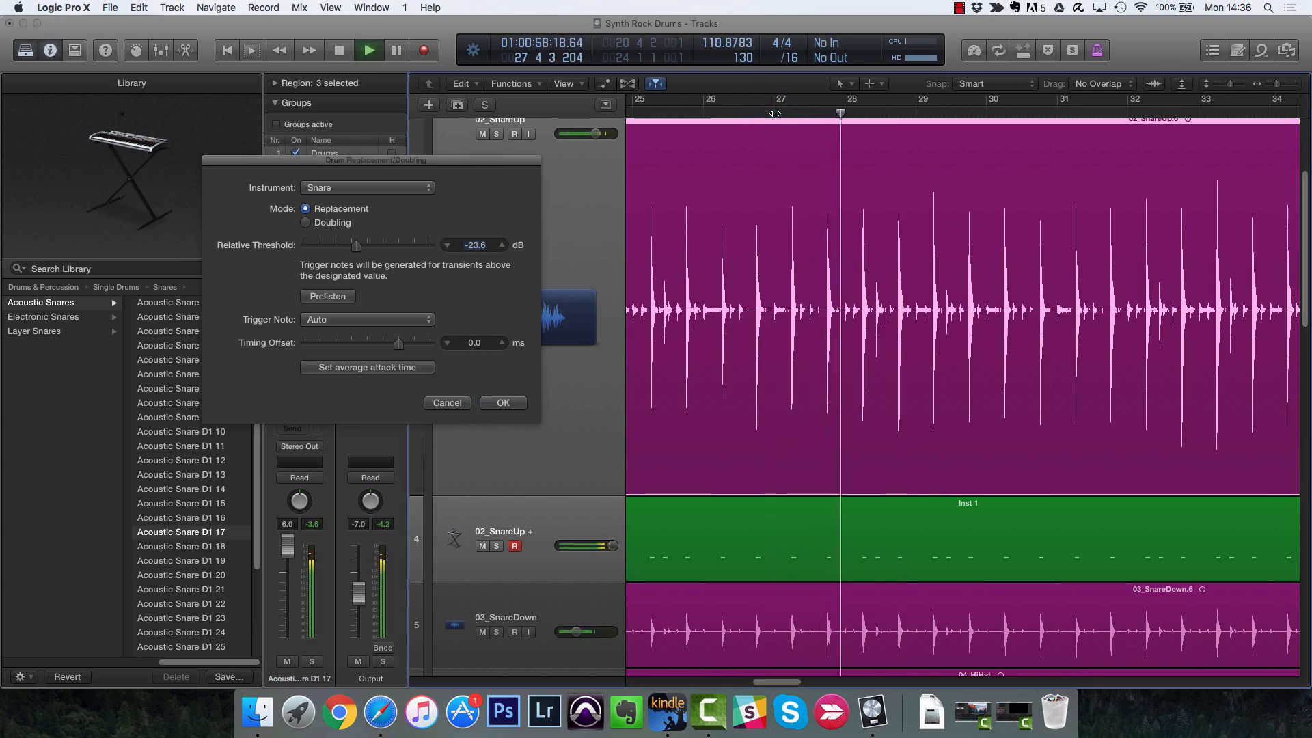
pyautogui.press('space')
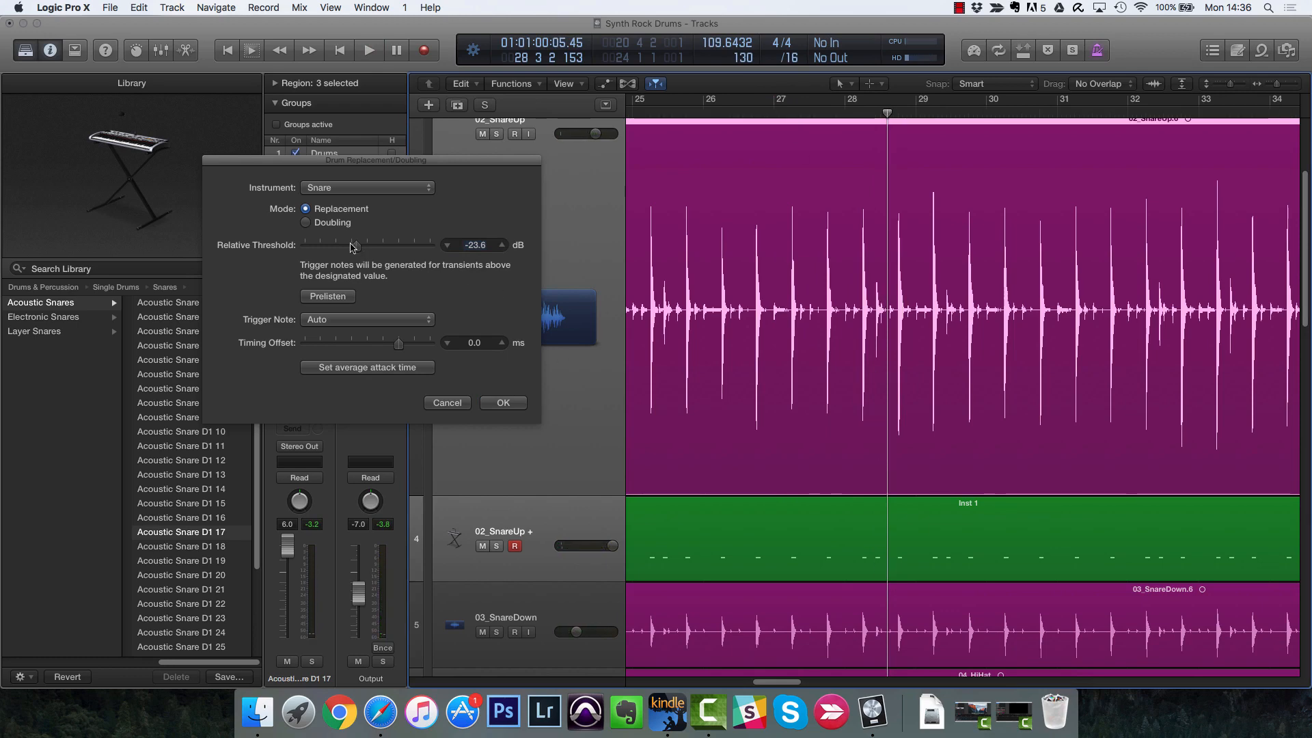
# Step: Set the relative threshold to -17.3 dB and leave the trigger note on Auto
pyautogui.moveTo(355, 249); pyautogui.dragTo(395, 248)
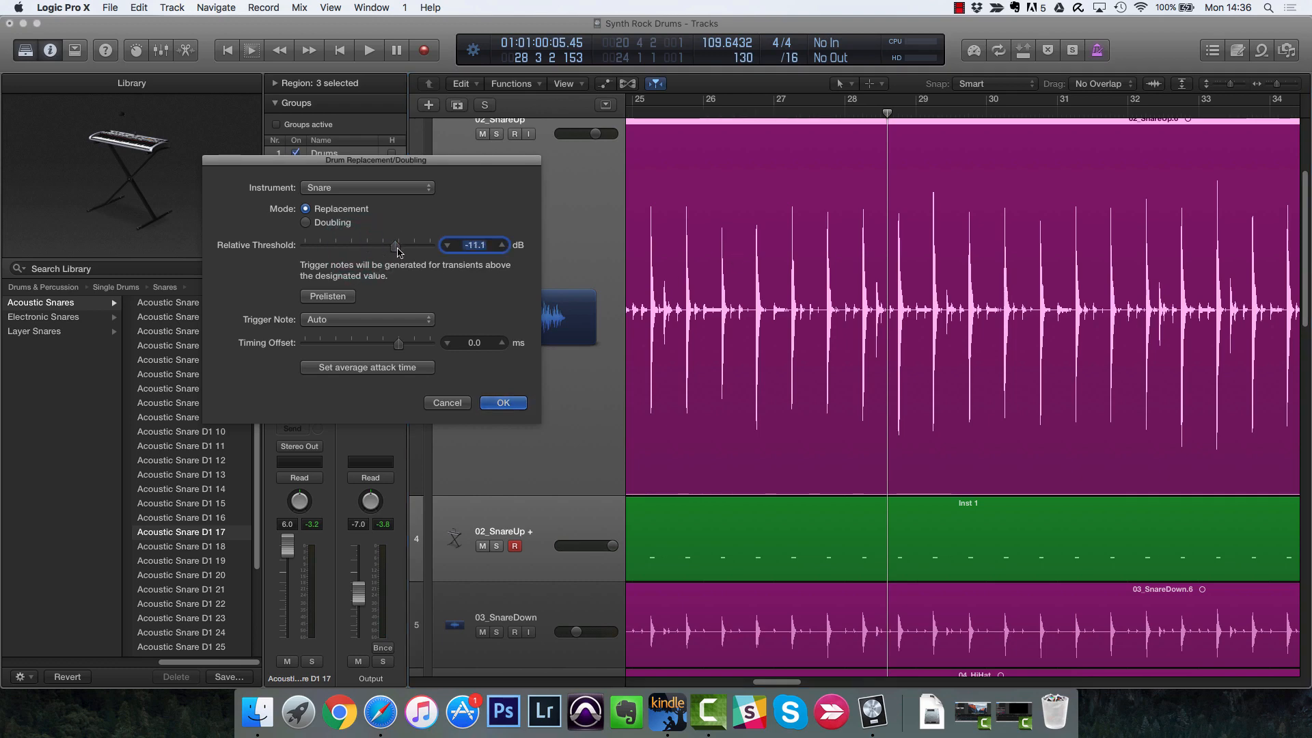
pyautogui.moveTo(398, 251); pyautogui.dragTo(381, 253)
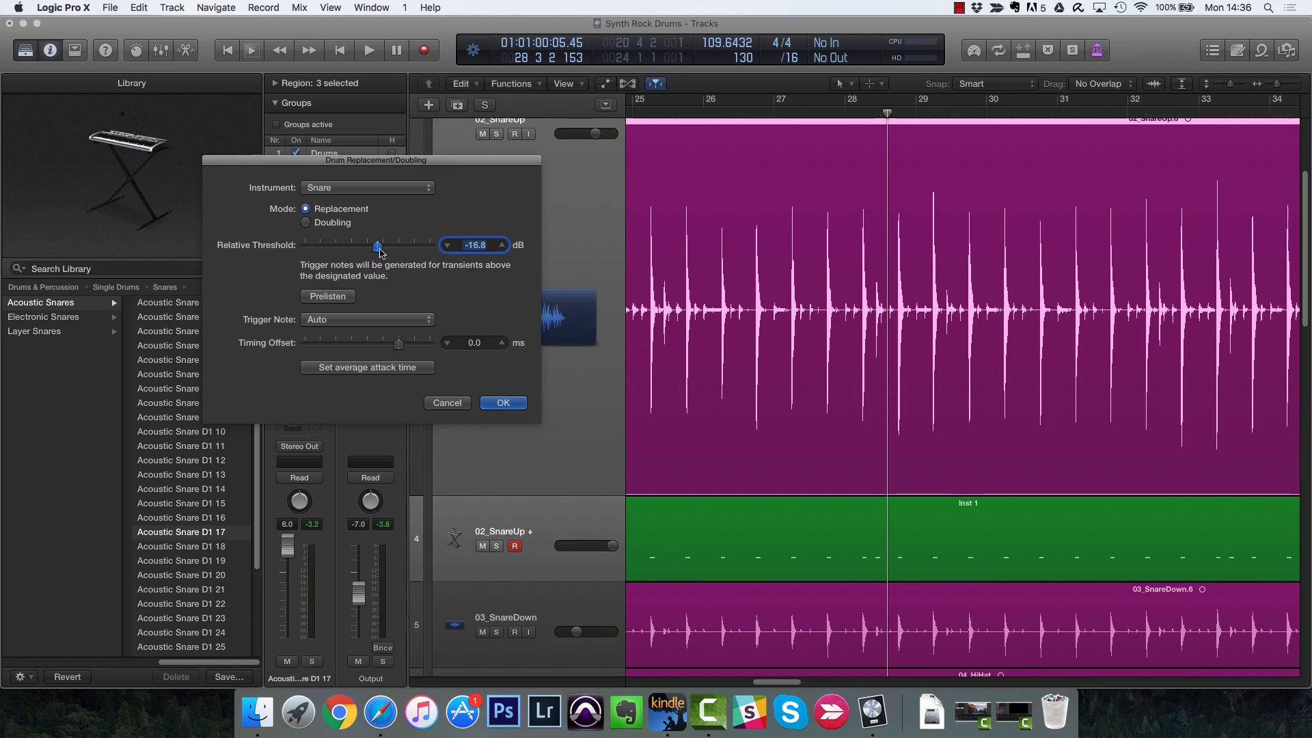
pyautogui.click(347, 319)
pyautogui.click(406, 302)
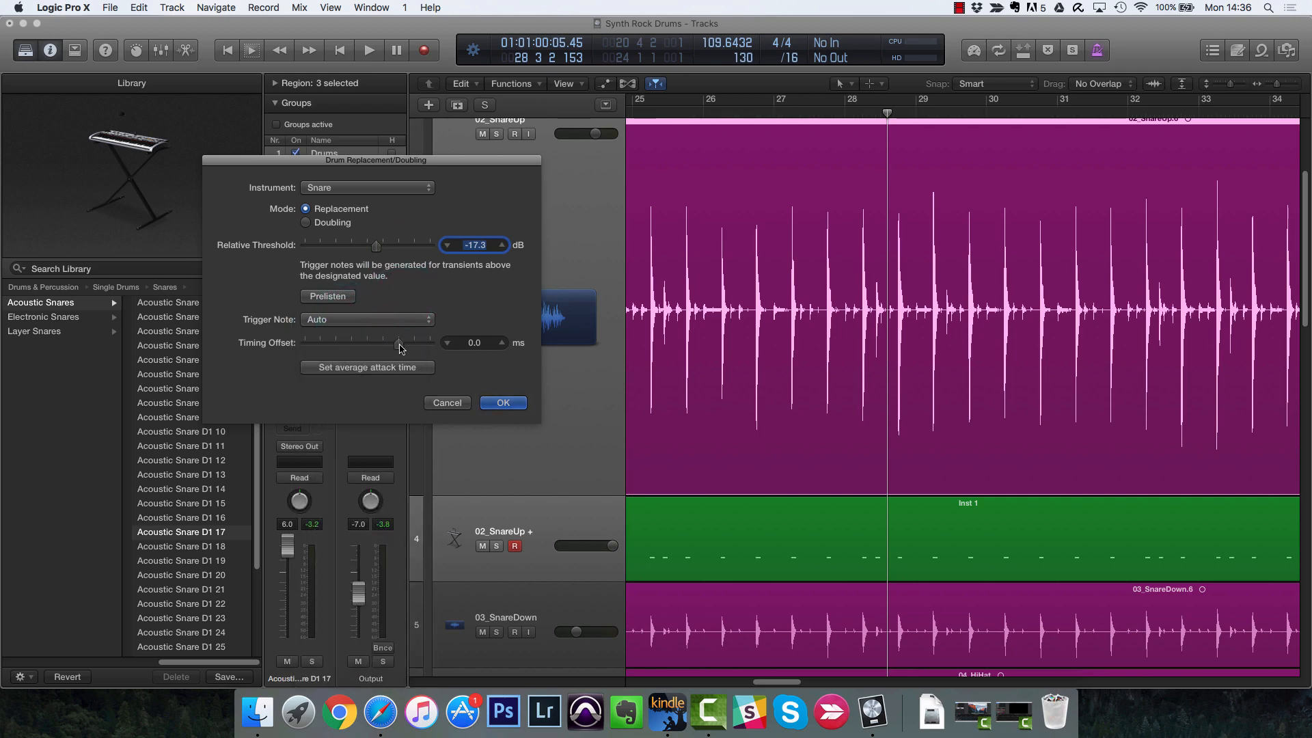
# Step: Set the timing offset to 0.0 ms and confirm the drum replacement
pyautogui.click(404, 365)
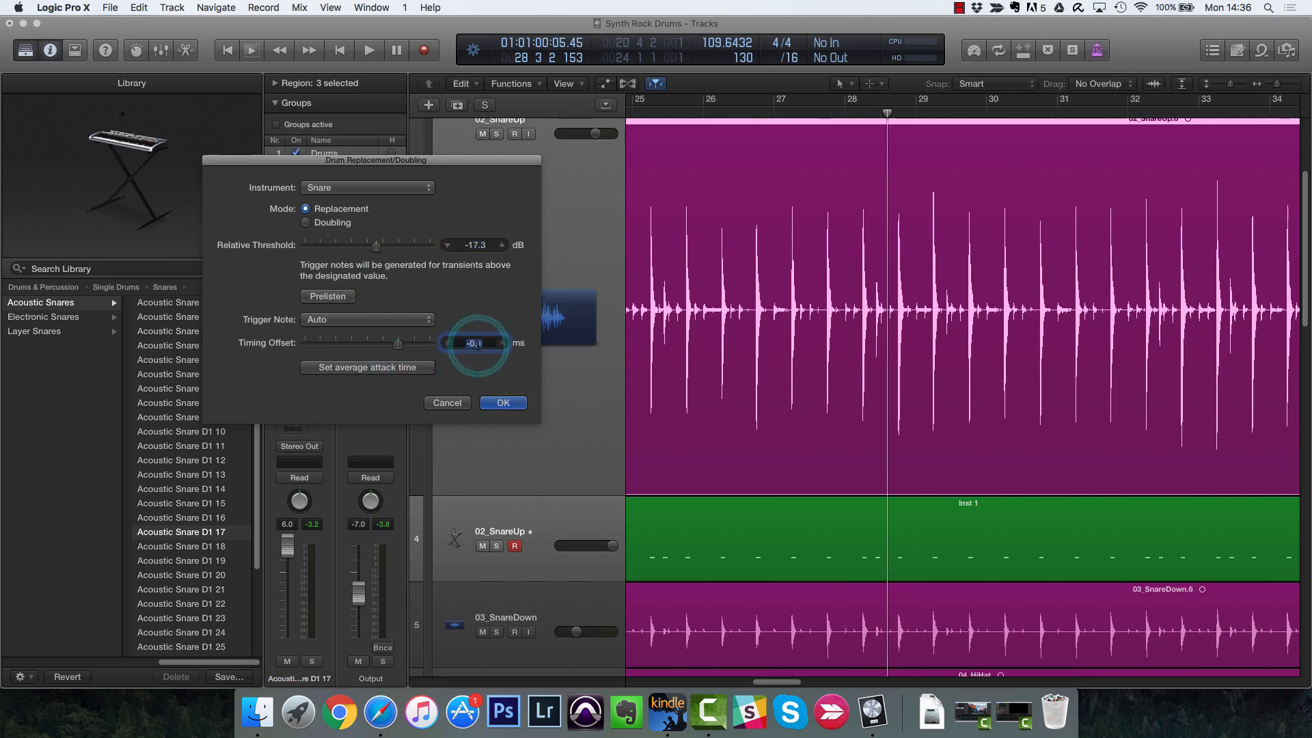
pyautogui.write('0')
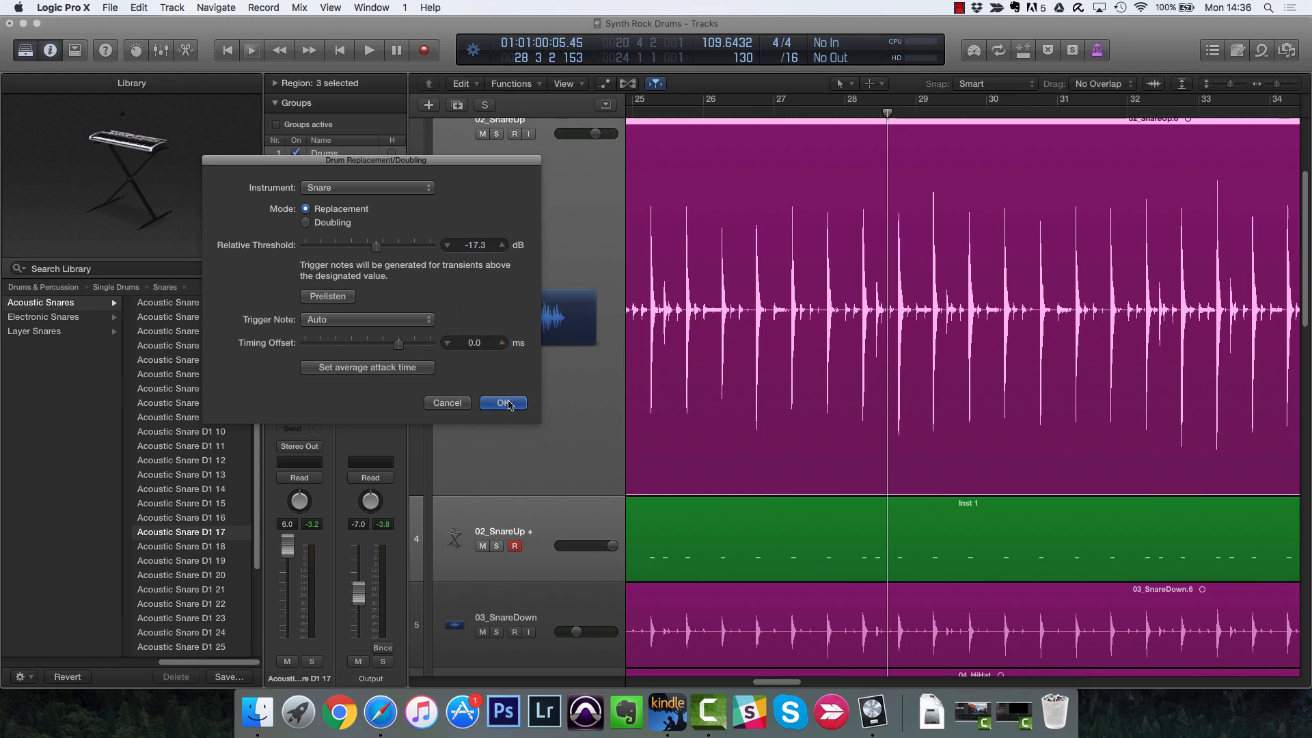
pyautogui.click(504, 402)
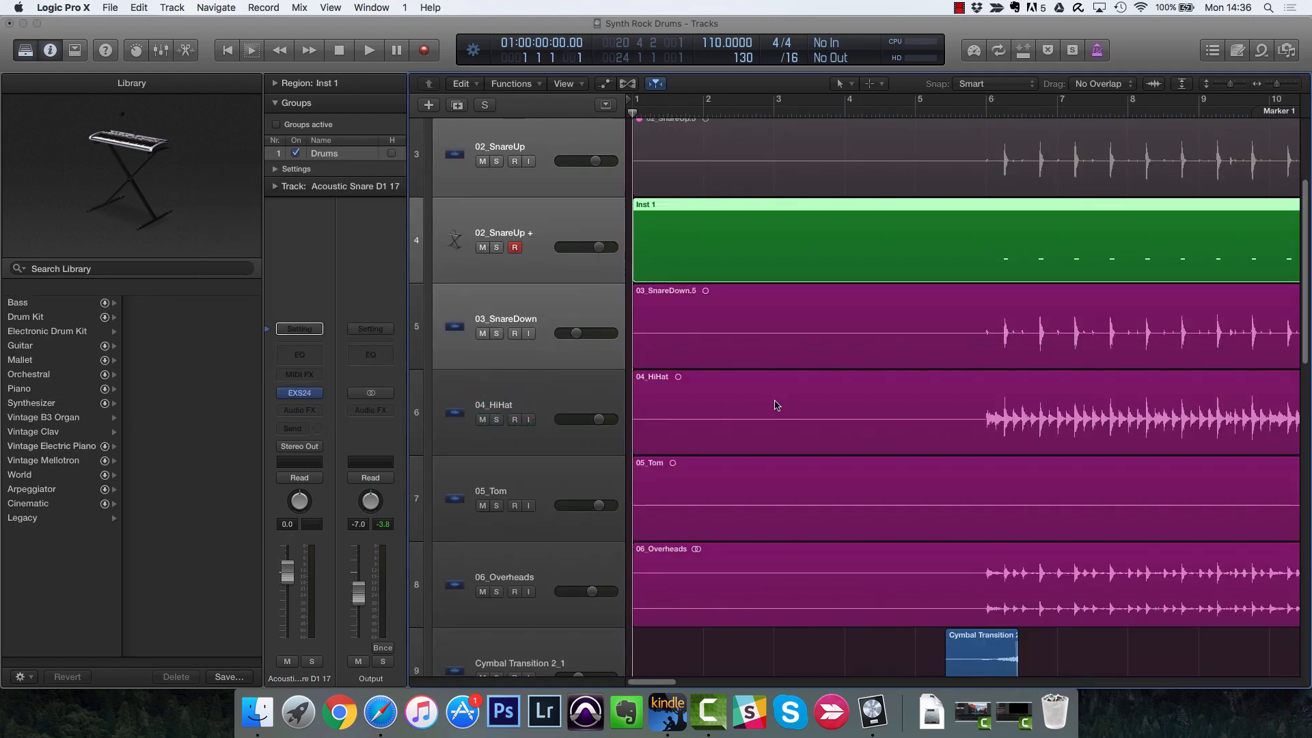
# Step: Select the 02_SnareUp + track and open its EXS24 sampler with the instrument editor
pyautogui.scroll(3, 956, 340)
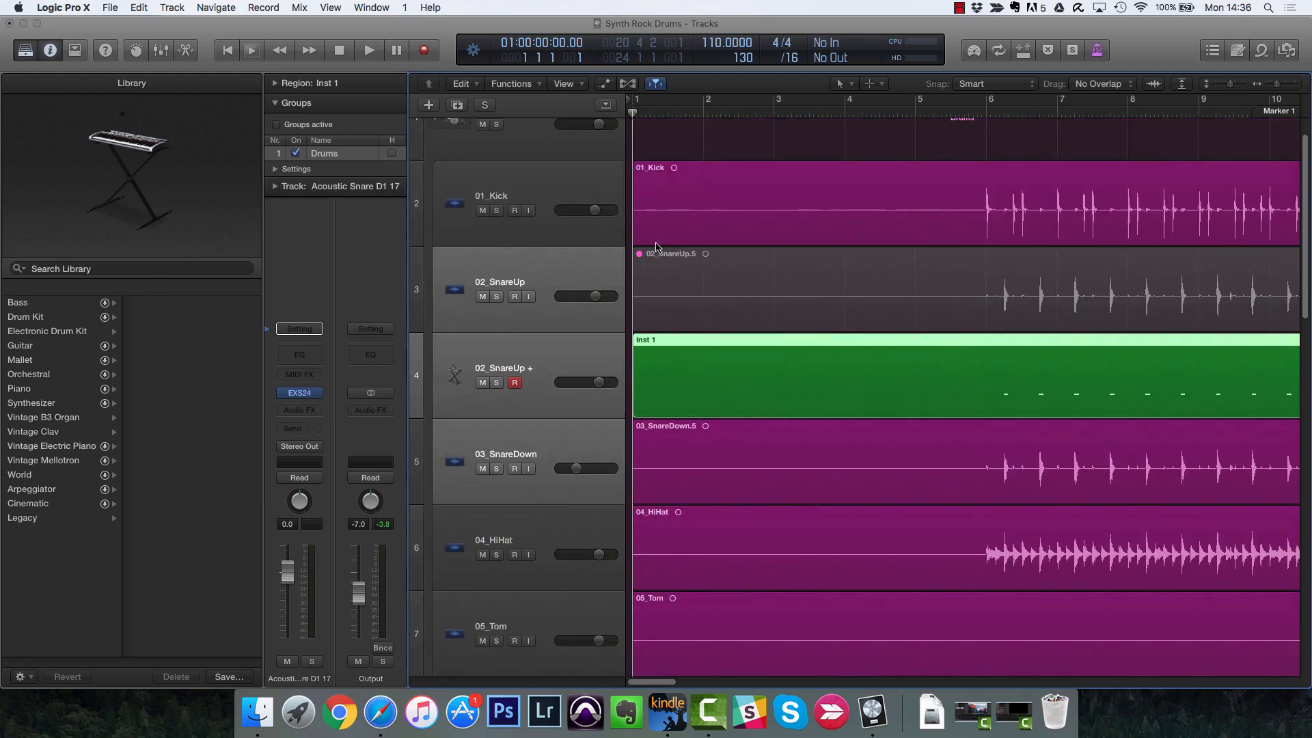
pyautogui.click(543, 278)
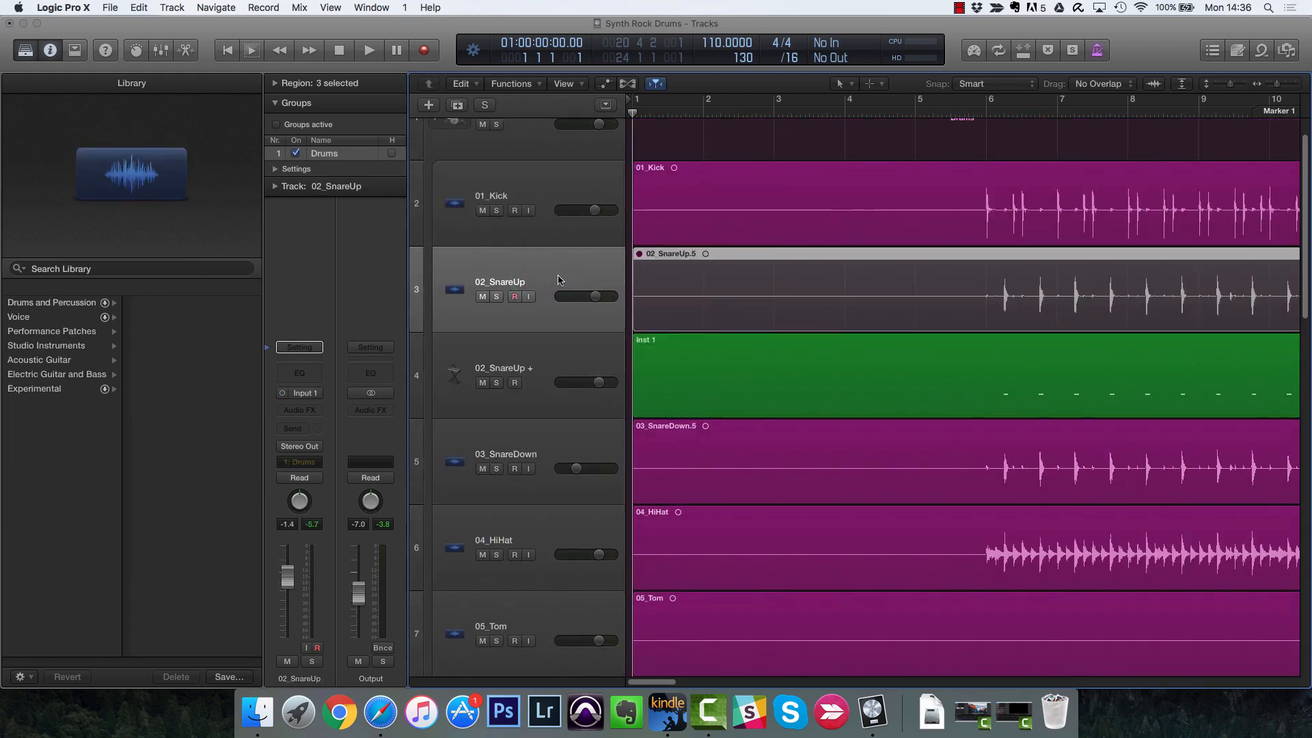
pyautogui.click(562, 346)
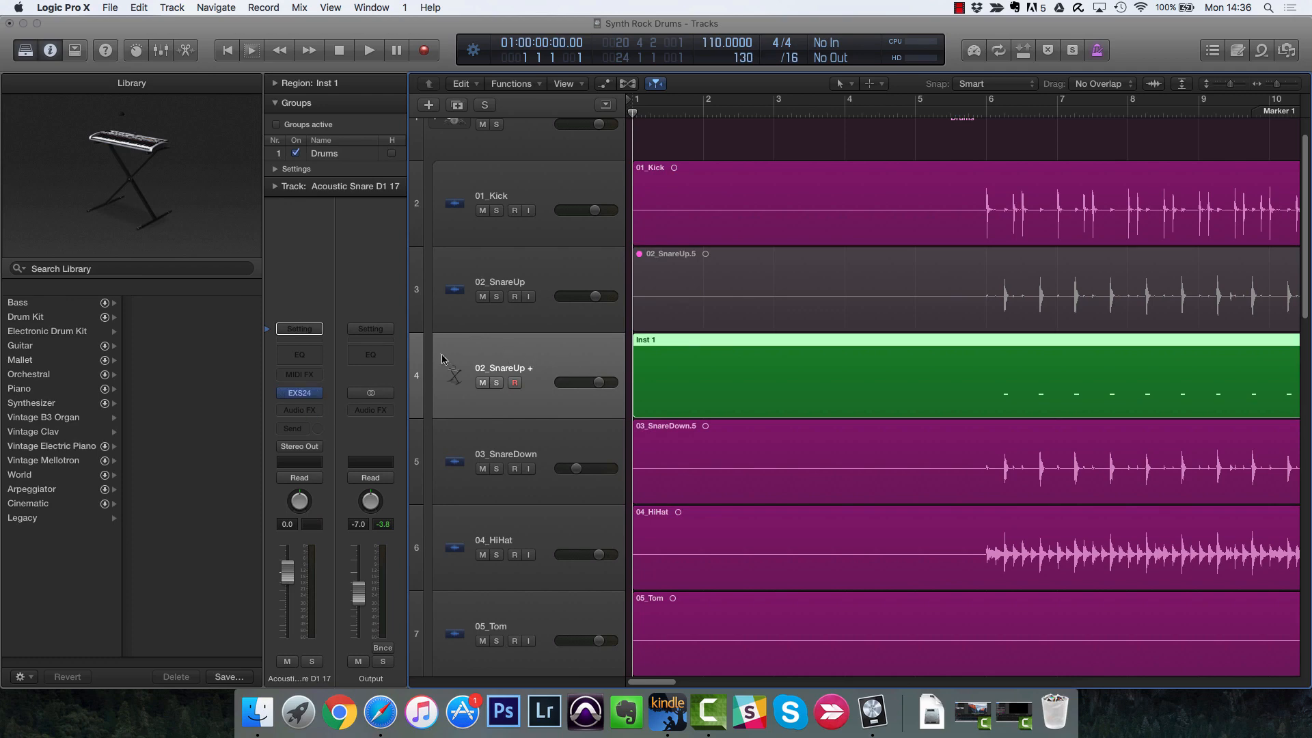
pyautogui.click(304, 396)
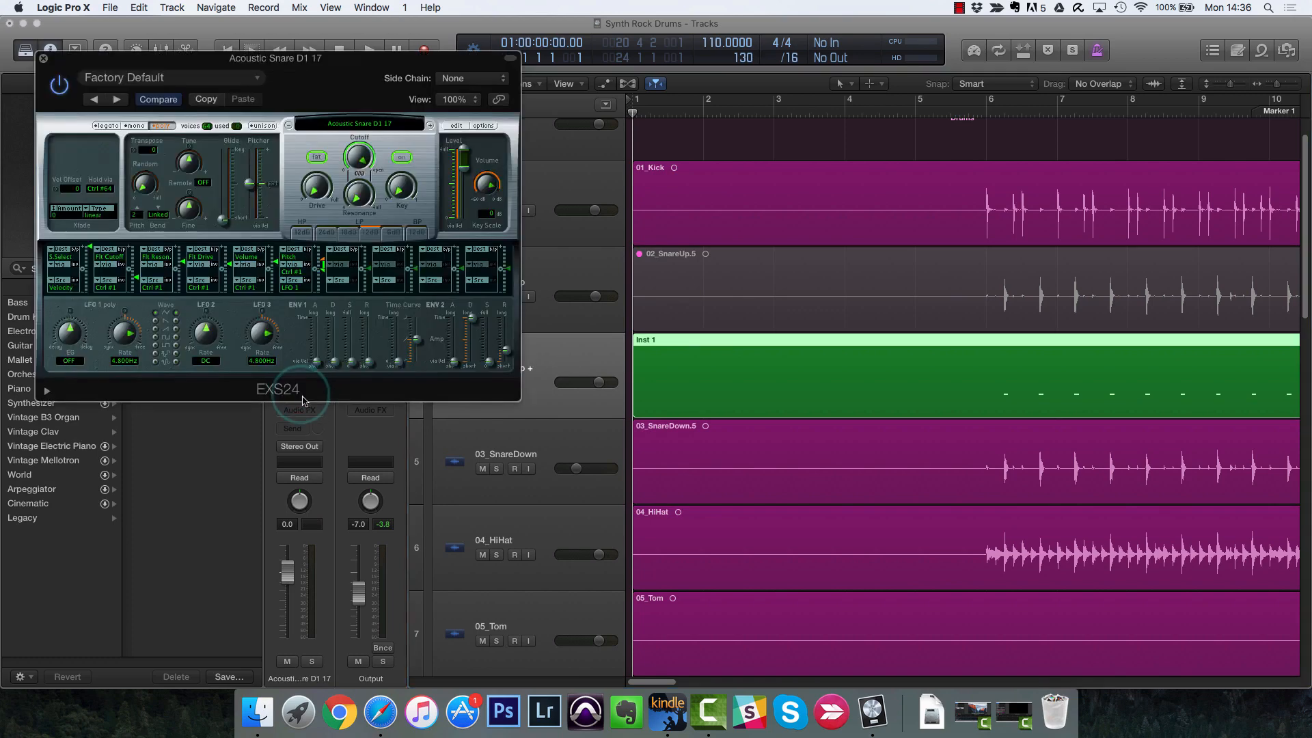
pyautogui.click(457, 127)
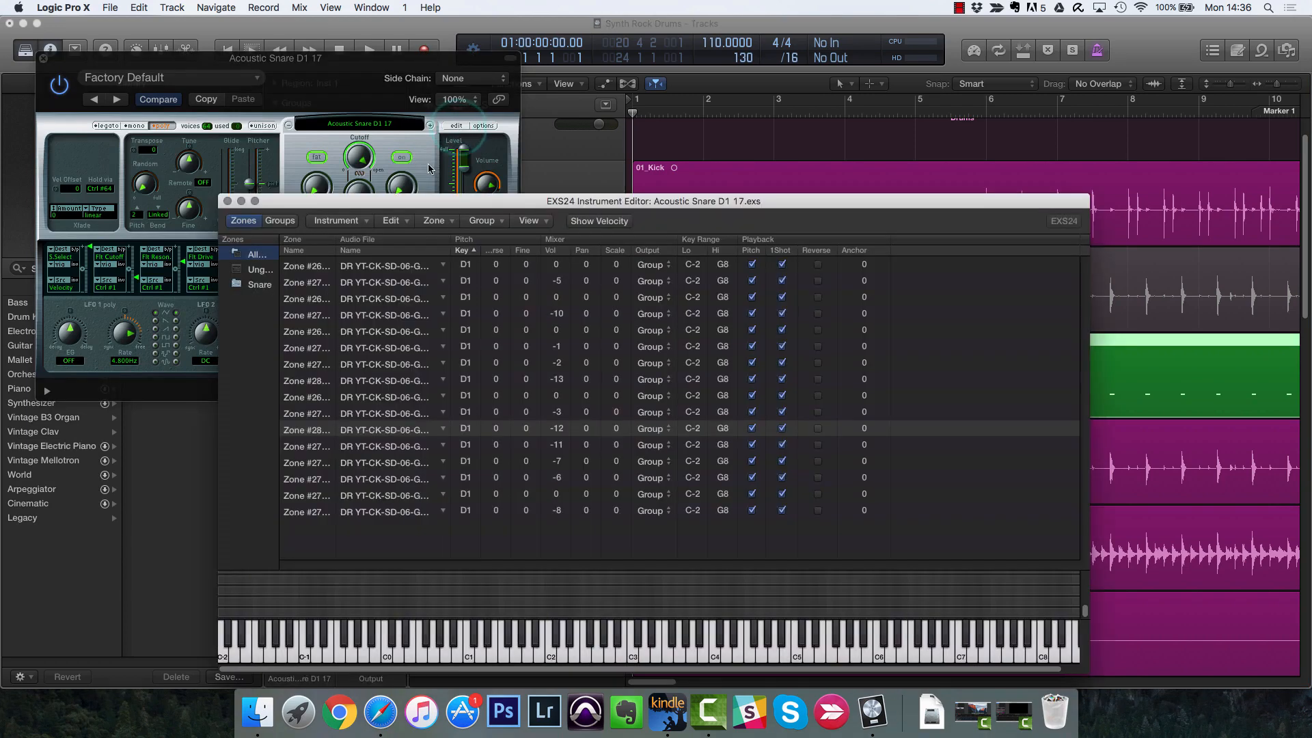
# Step: Audition the snare across different keys of the EXS24 editor's keyboard, and close the editor and the sampler
pyautogui.click(405, 657)
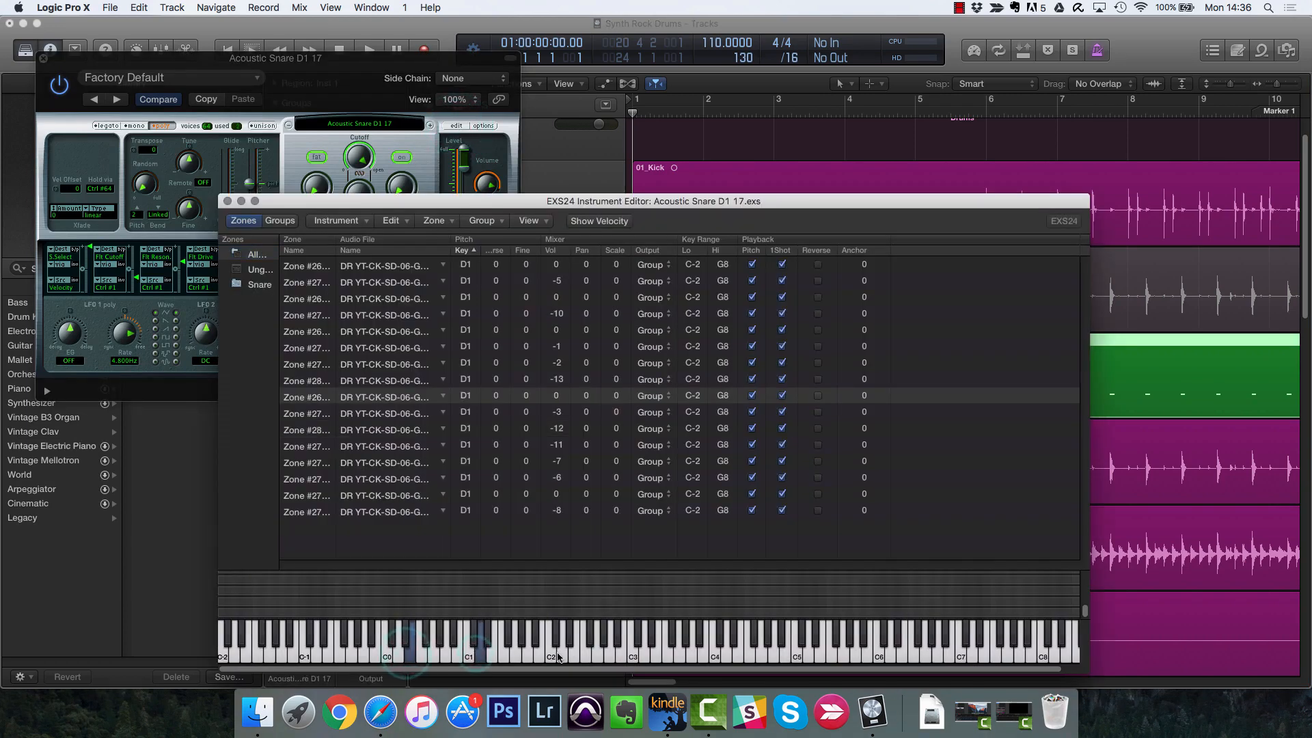
pyautogui.click(557, 655)
pyautogui.click(655, 655)
pyautogui.click(525, 655)
pyautogui.click(456, 653)
pyautogui.click(490, 653)
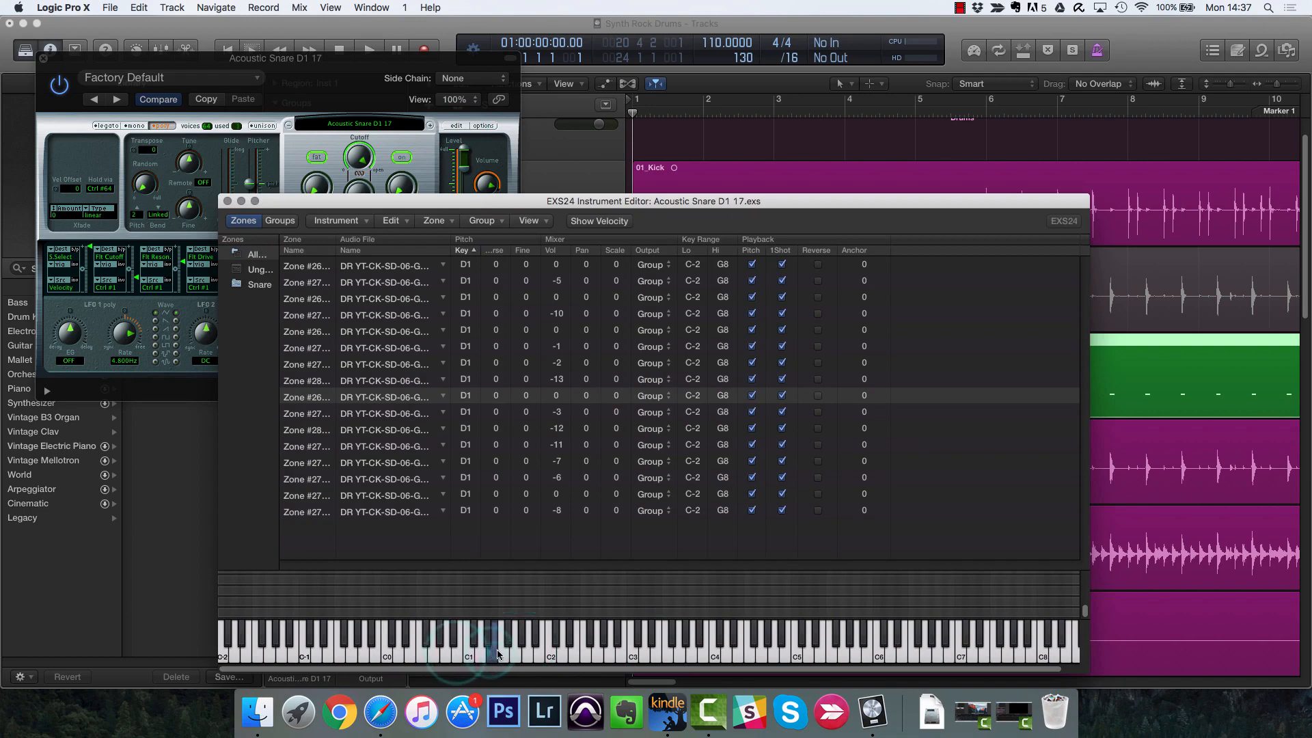
pyautogui.click(447, 653)
pyautogui.click(493, 654)
pyautogui.click(451, 652)
pyautogui.click(466, 651)
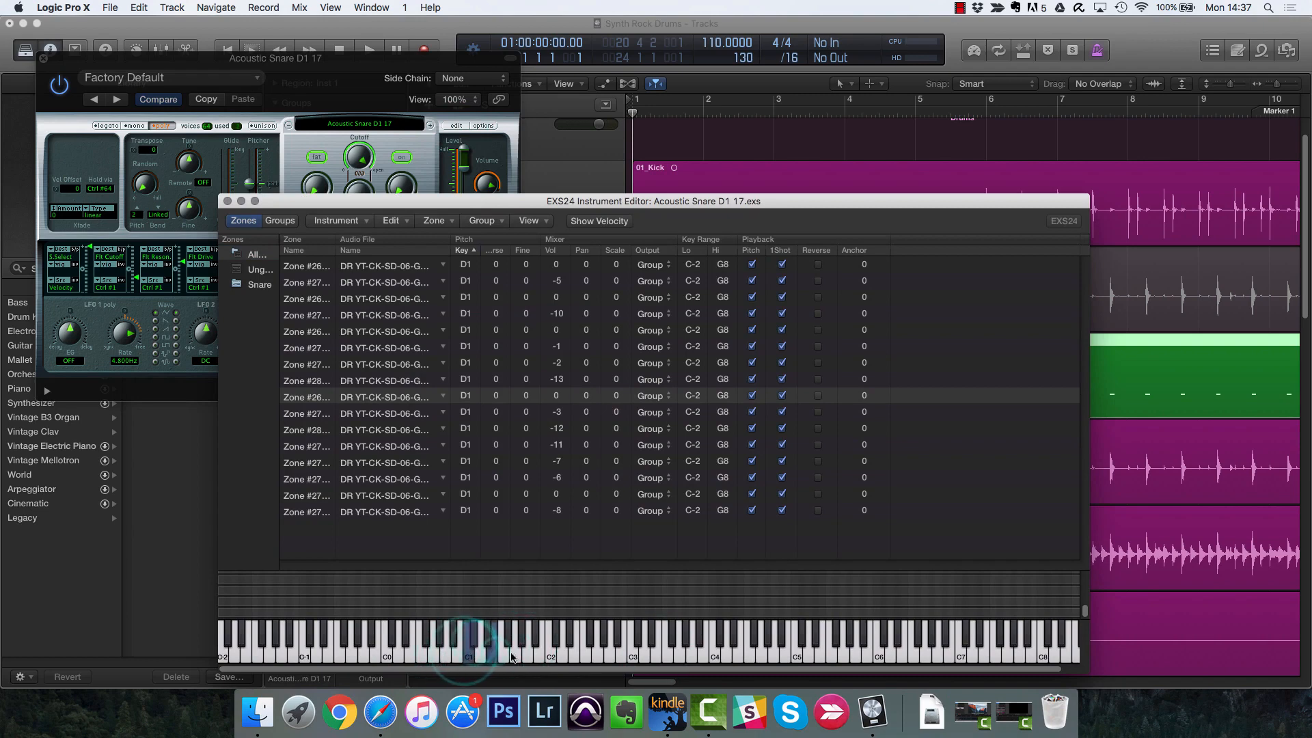
pyautogui.click(512, 655)
pyautogui.click(549, 654)
pyautogui.click(618, 654)
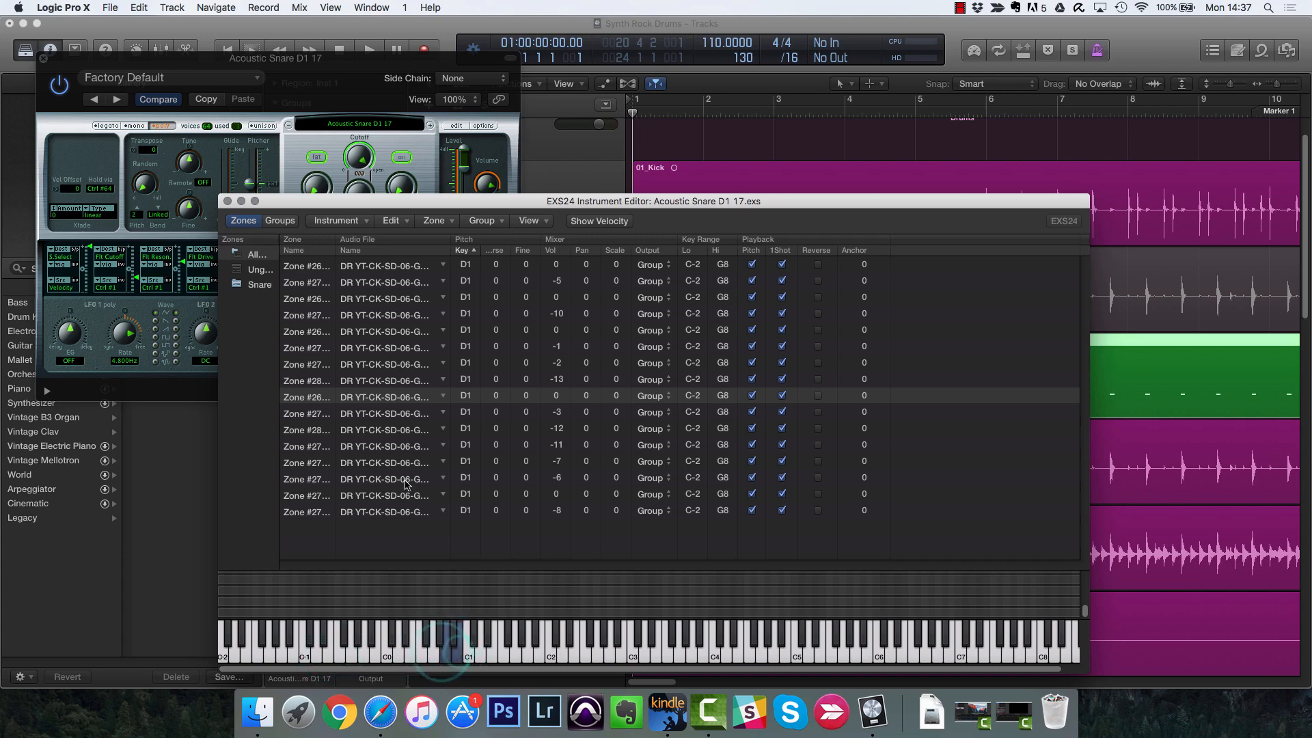
pyautogui.click(228, 201)
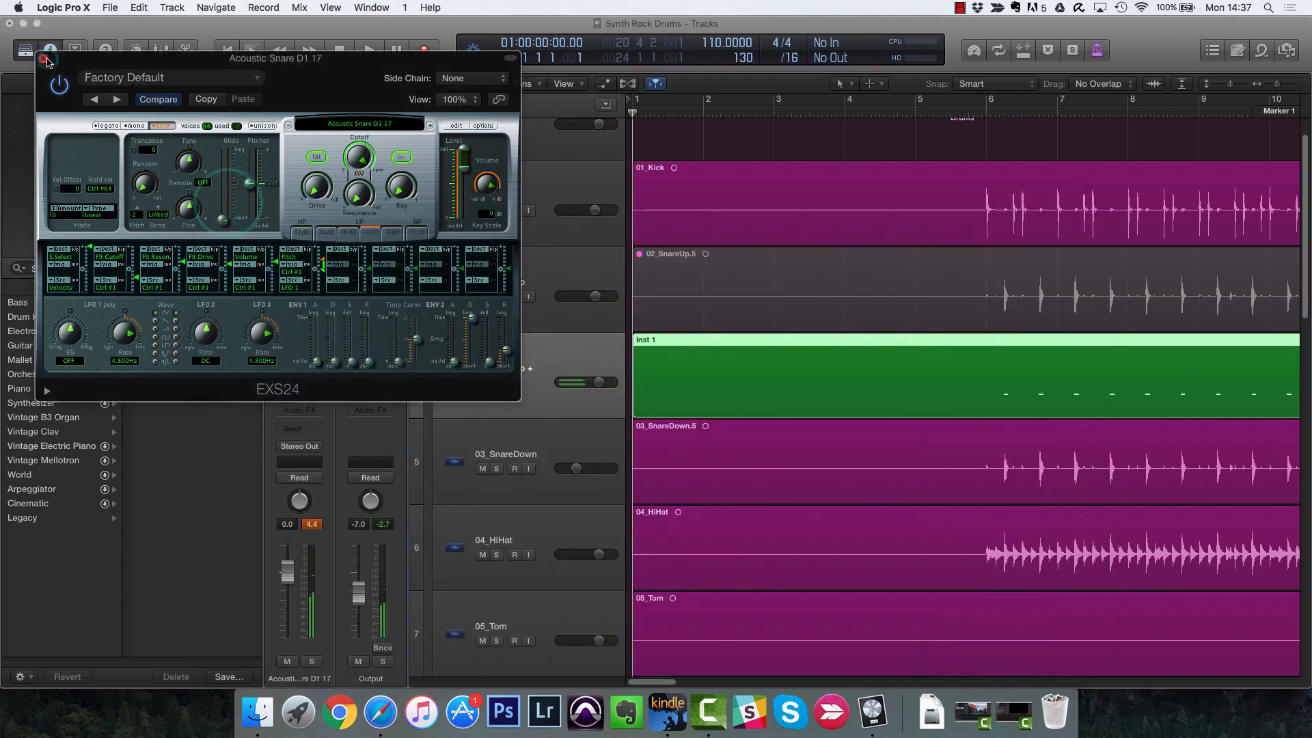
pyautogui.click(44, 59)
# Step: Listen to the 02_SnareUp + track soloed from bar 6, and turn its solo off
pyautogui.click(497, 383)
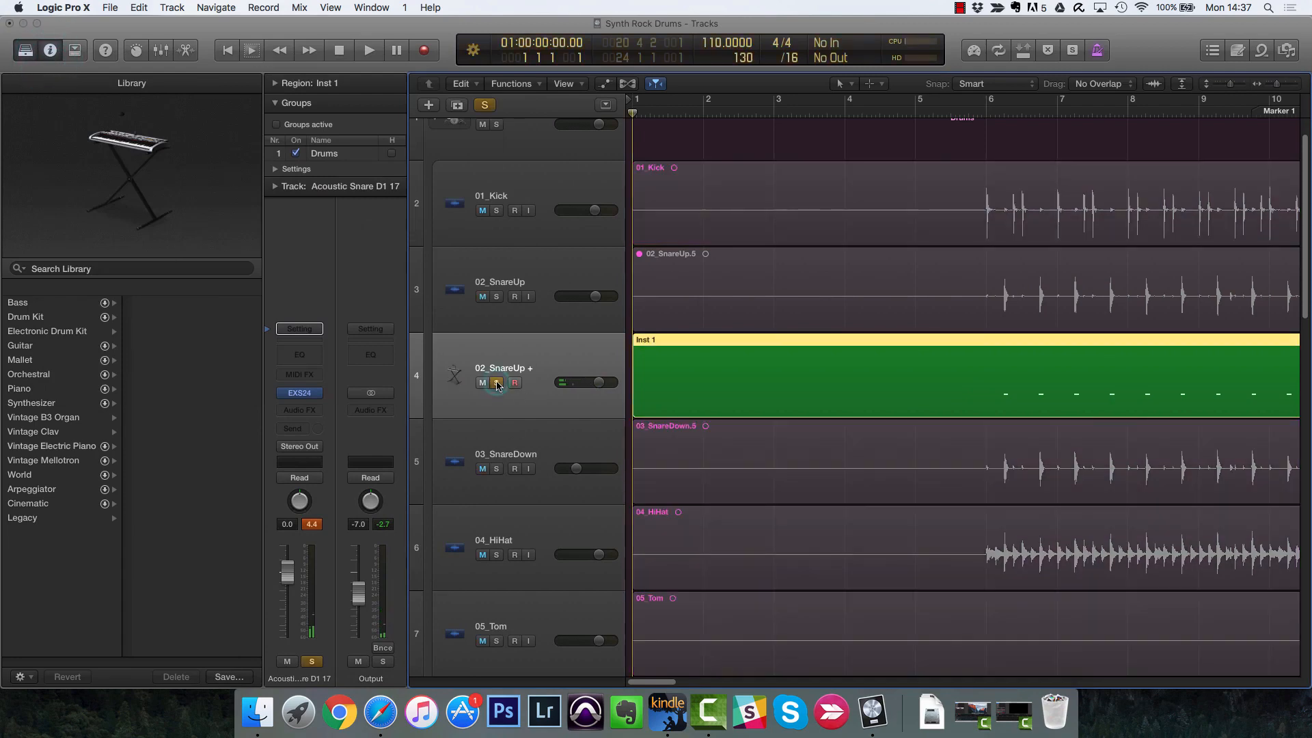
pyautogui.doubleClick(990, 108)
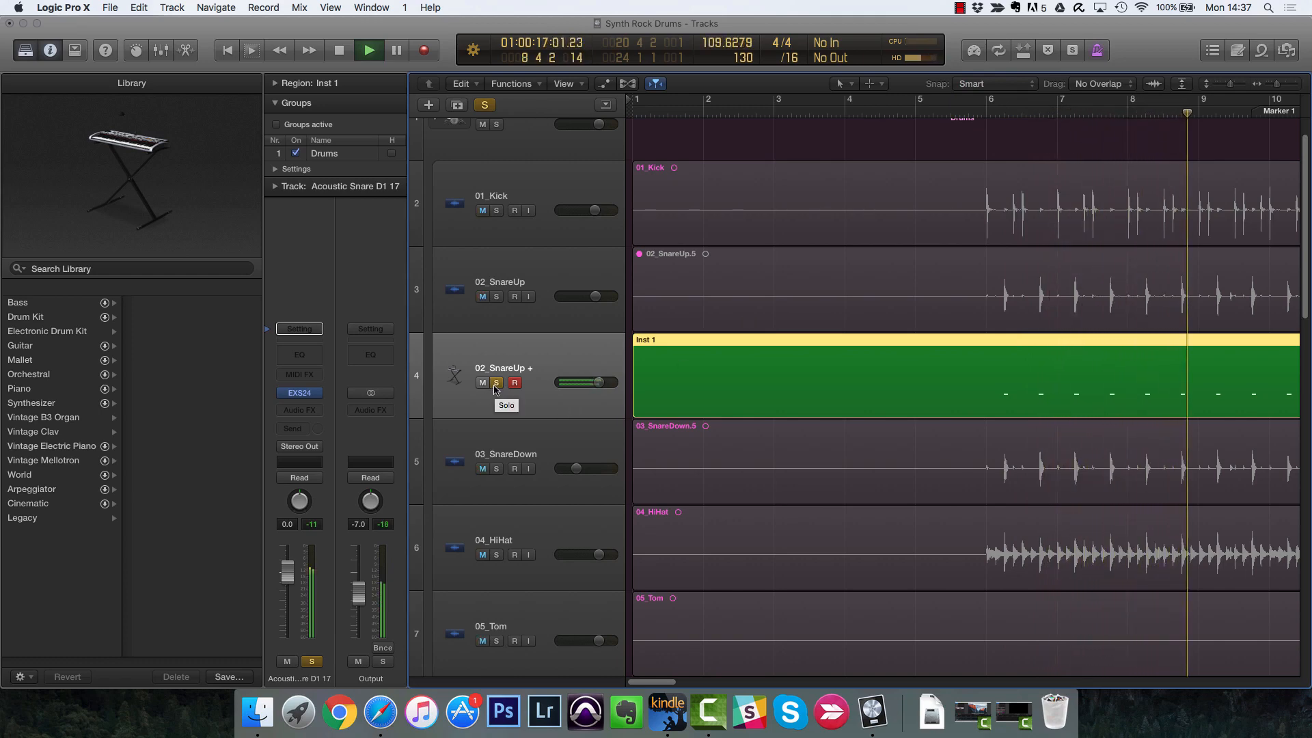
pyautogui.click(980, 111)
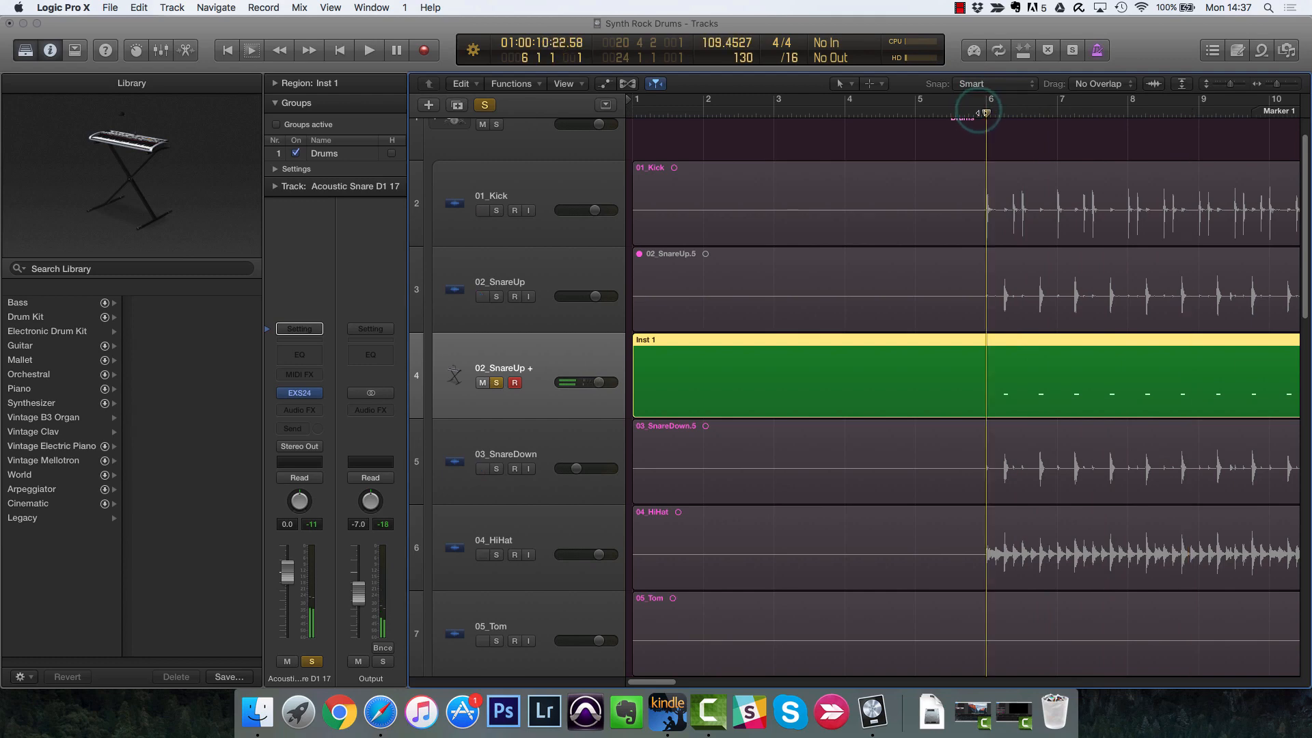
pyautogui.click(496, 383)
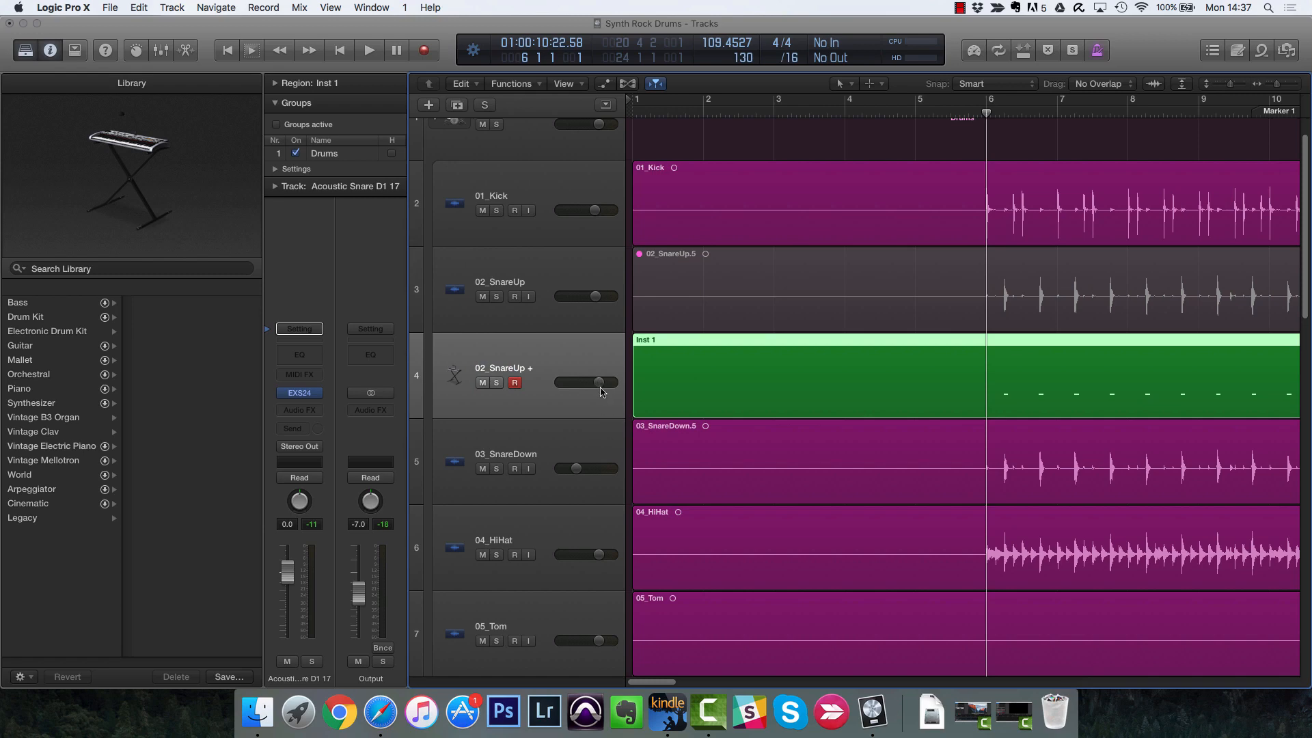
# Step: Mute the 03_SnareDown track and raise the 02_SnareUp + track's volume to +6.0 dB during playback
pyautogui.click(482, 469)
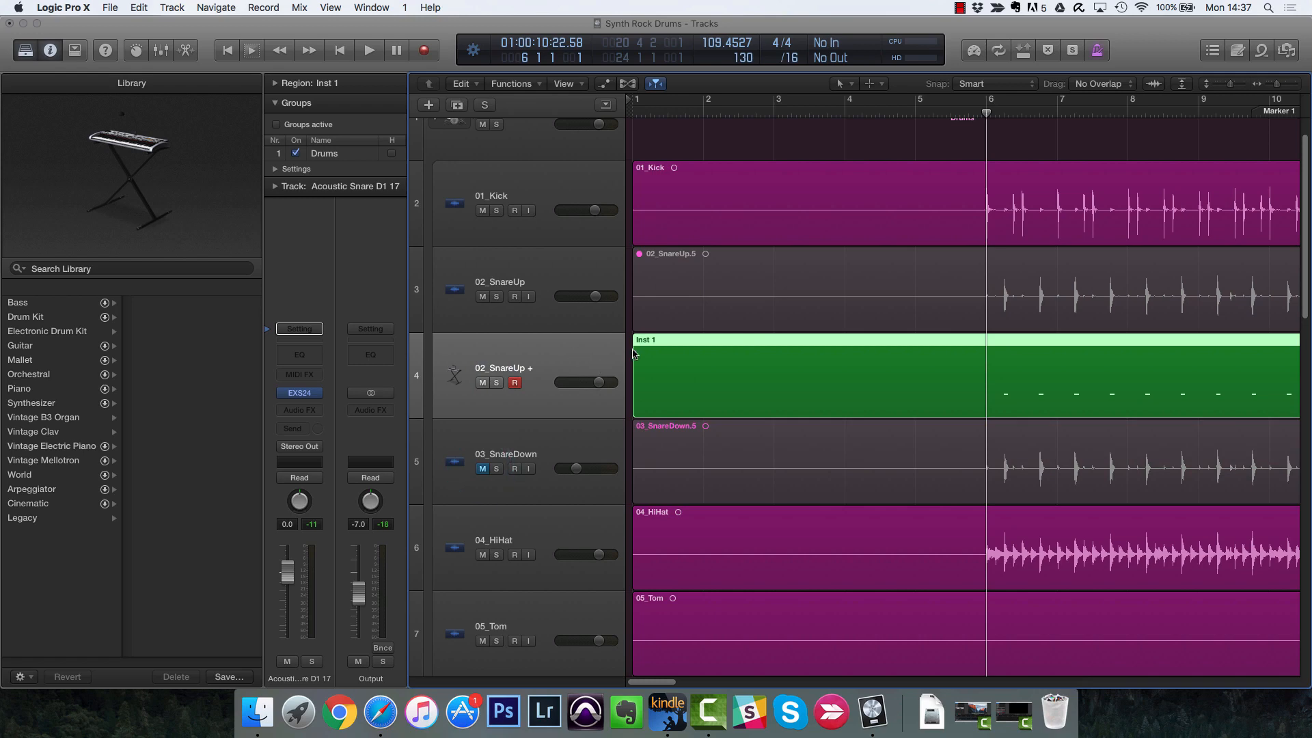
pyautogui.press('space')
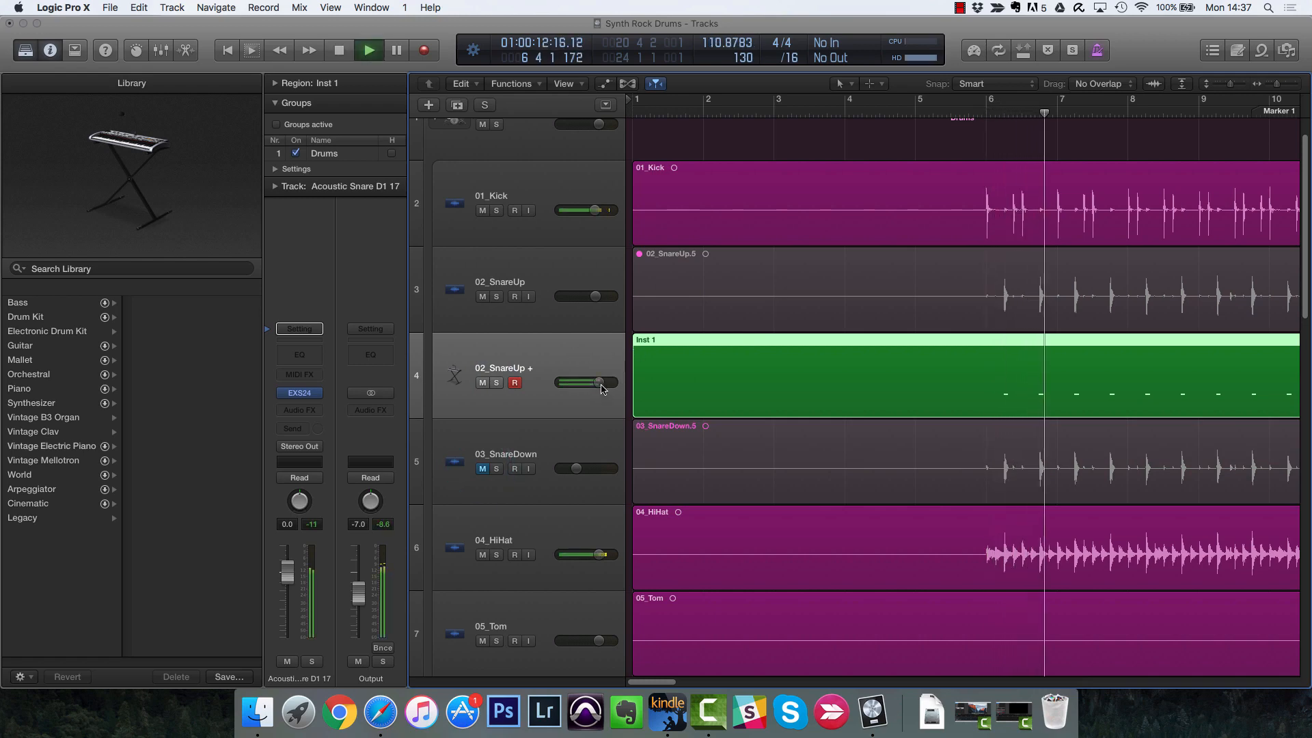
pyautogui.moveTo(601, 388); pyautogui.dragTo(650, 385)
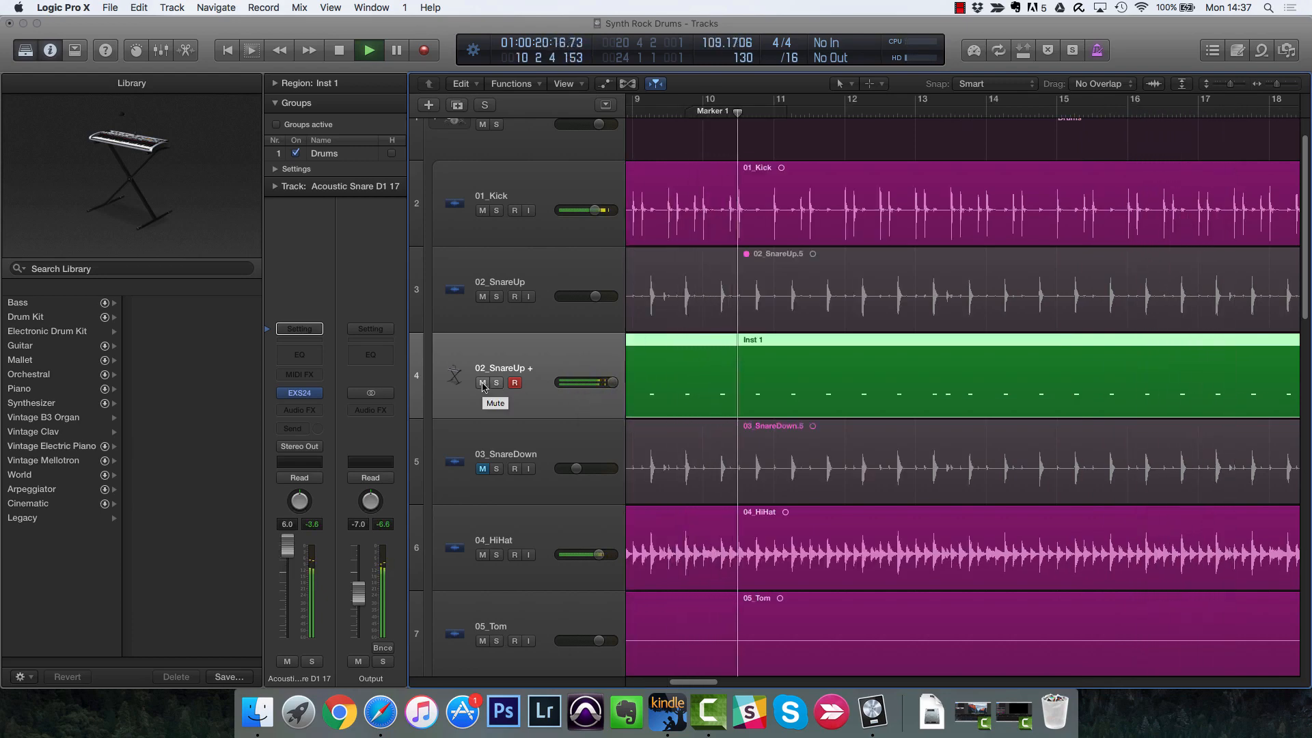
# Step: Compare playback with the 02_SnareUp + track muted and unmuted while 03_SnareDown is muted, and leave 02_SnareUp + muted
pyautogui.press('space')
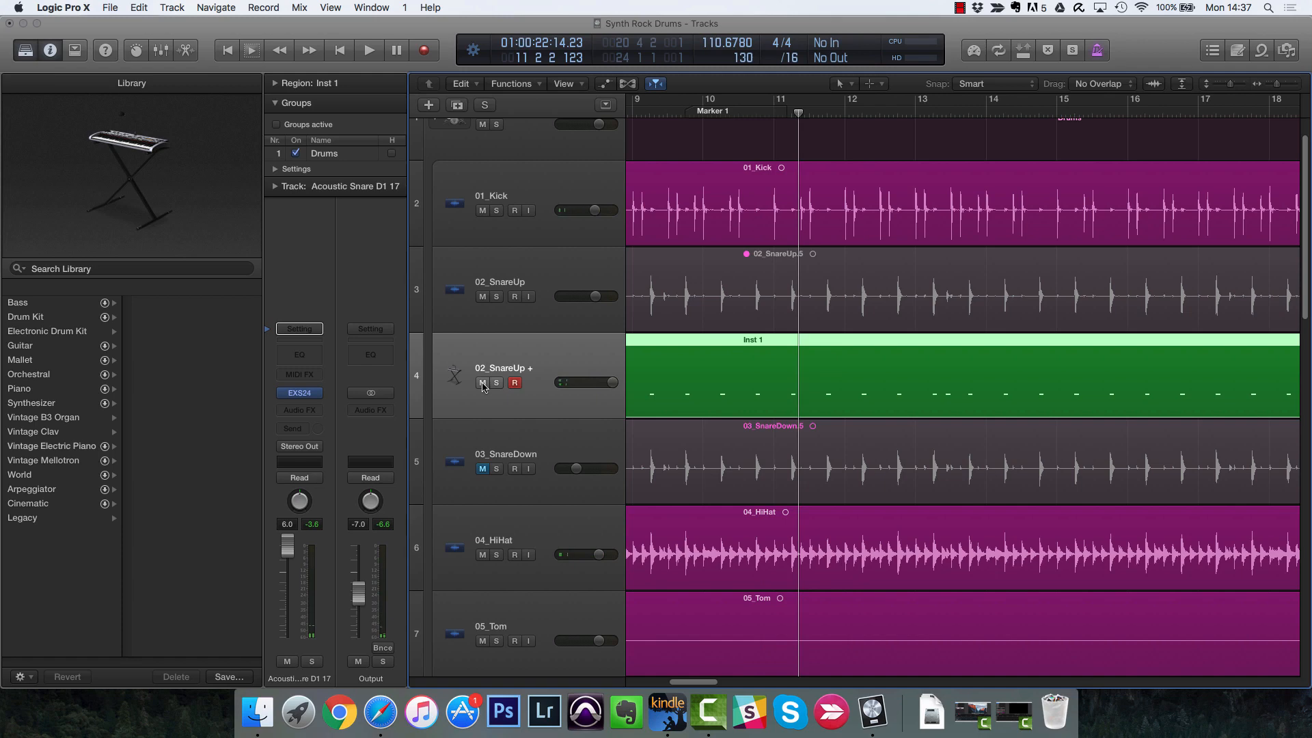
pyautogui.click(482, 383)
pyautogui.press('space')
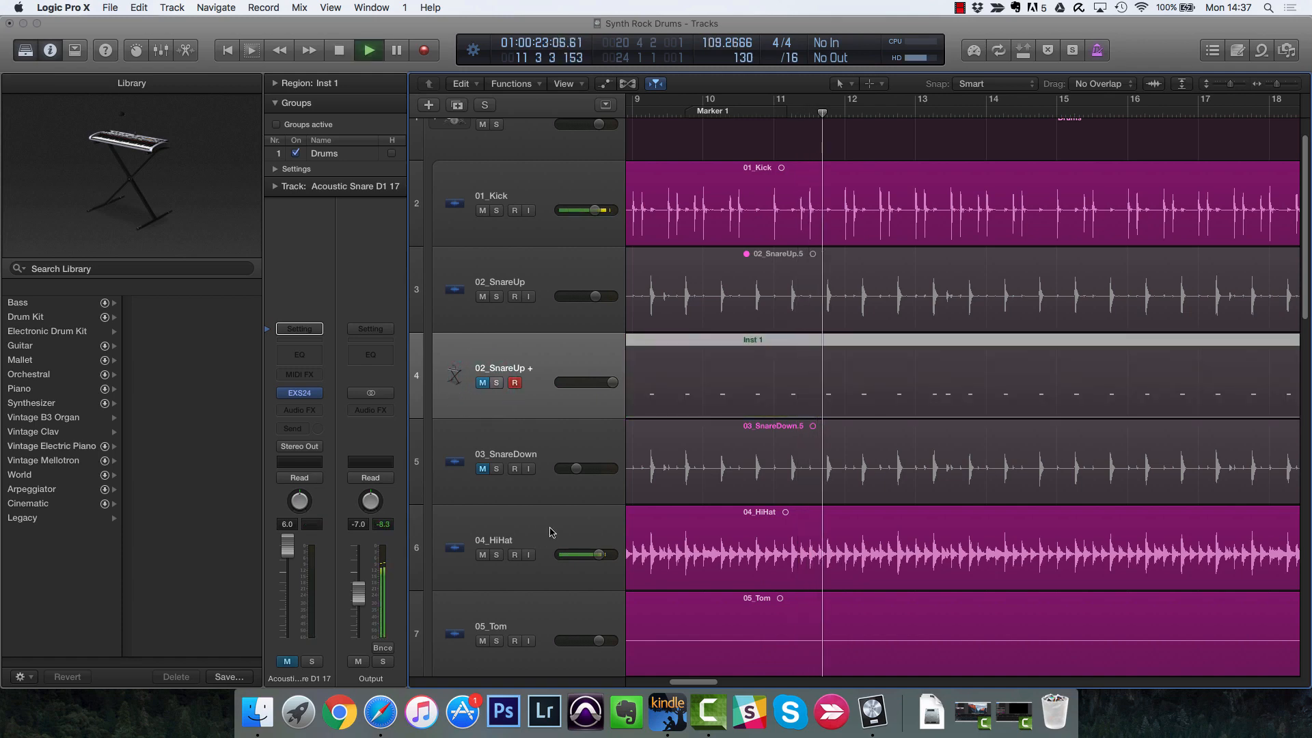
pyautogui.click(482, 383)
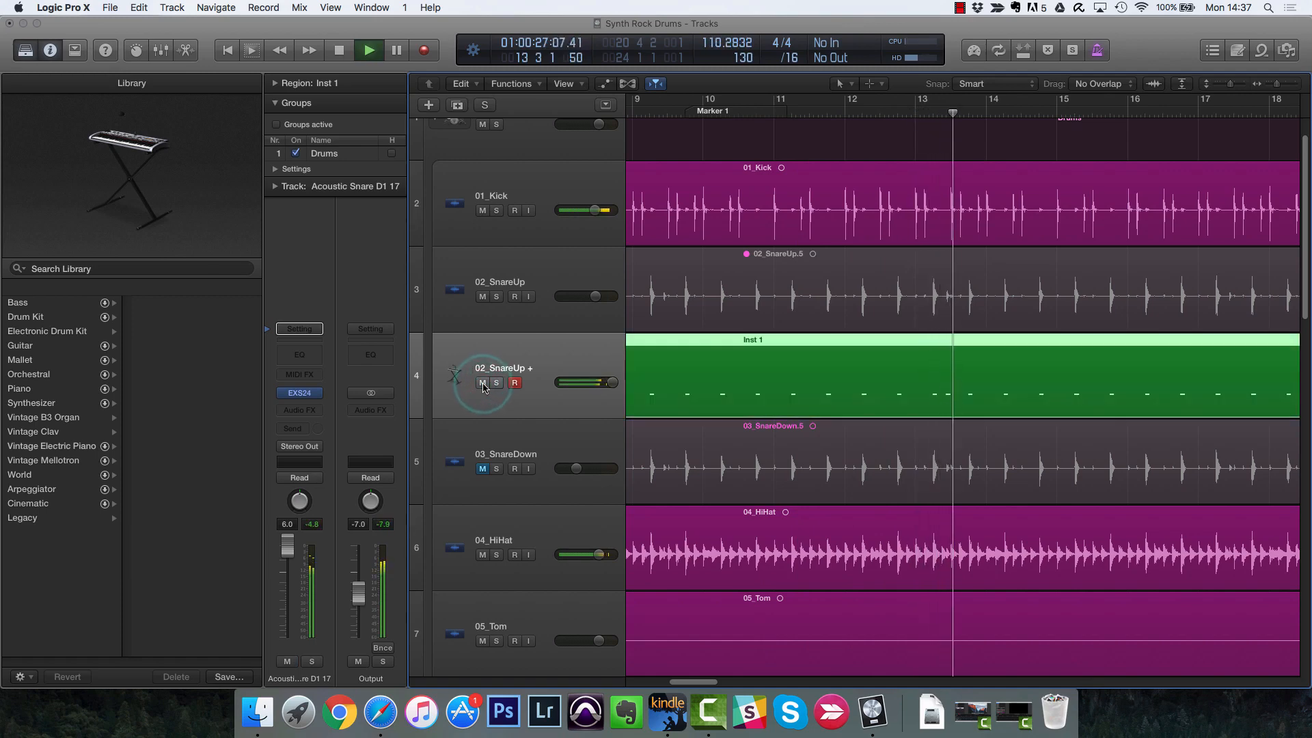
pyautogui.click(483, 383)
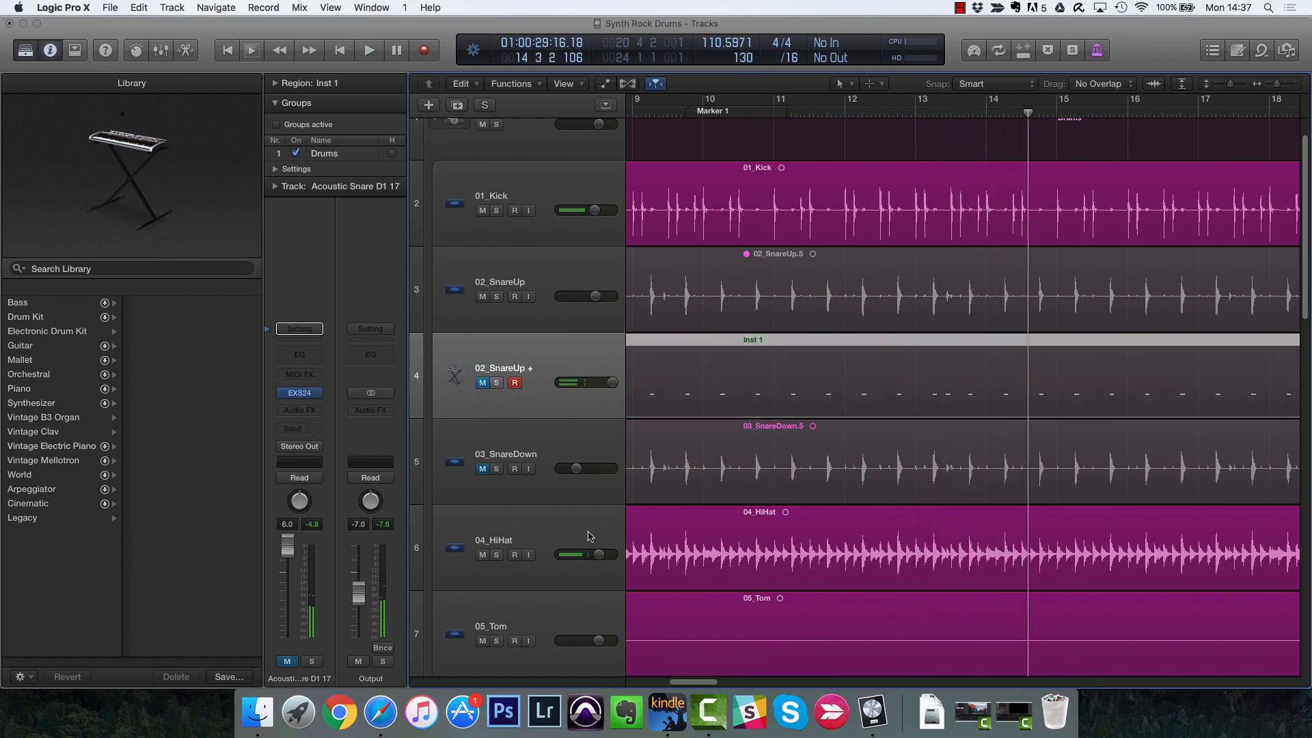
# Step: In the mixer, set the 04_HiHat level to -4.5 dB and adjust its pan
pyautogui.press('x')
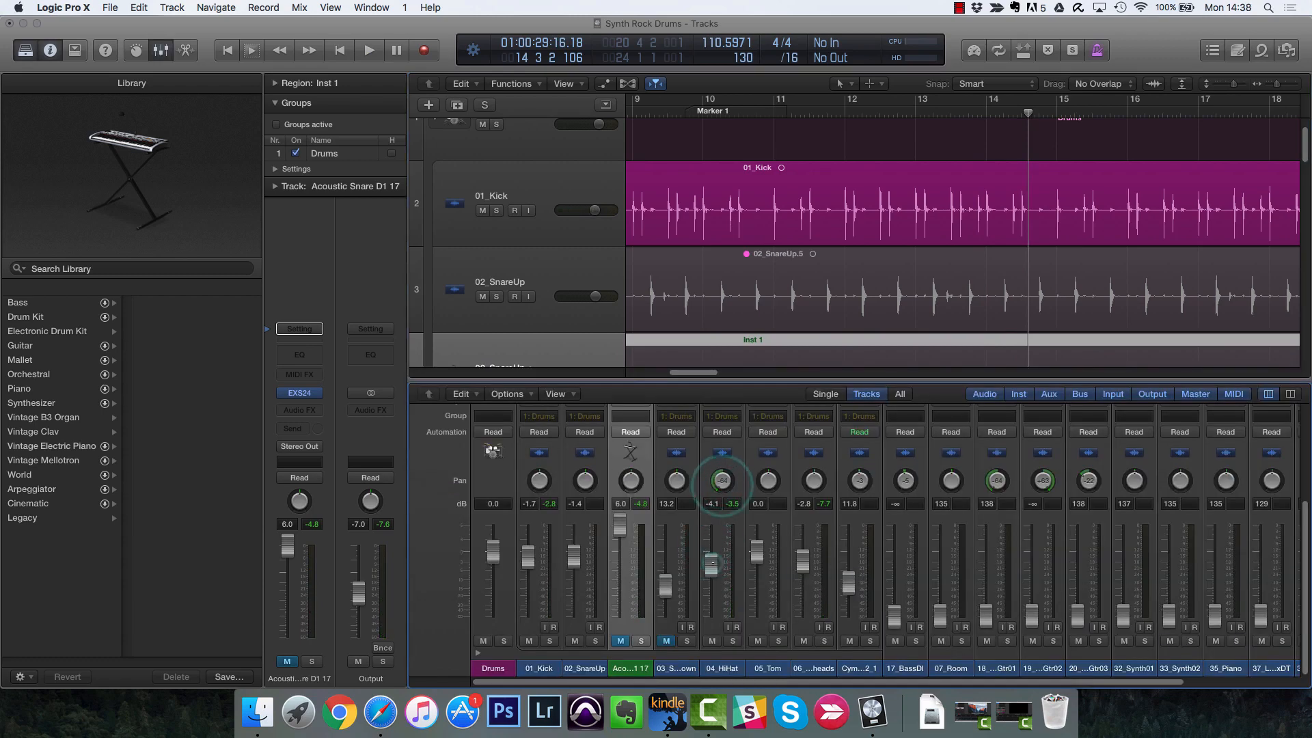
pyautogui.moveTo(712, 563); pyautogui.dragTo(712, 565)
pyautogui.moveTo(727, 485); pyautogui.dragTo(725, 466)
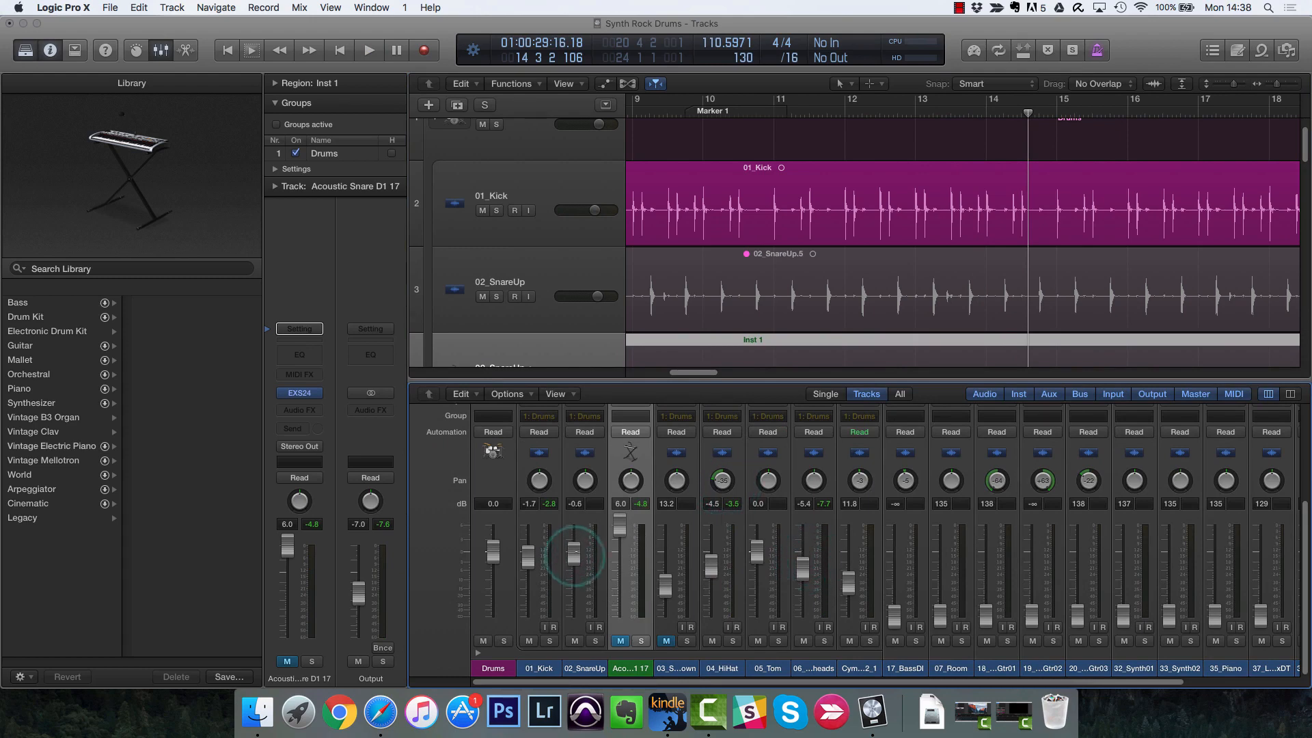
# Step: Insert a Channel EQ on the Acoustic Snare D1 17 channel strip
pyautogui.scroll(5, 624, 513)
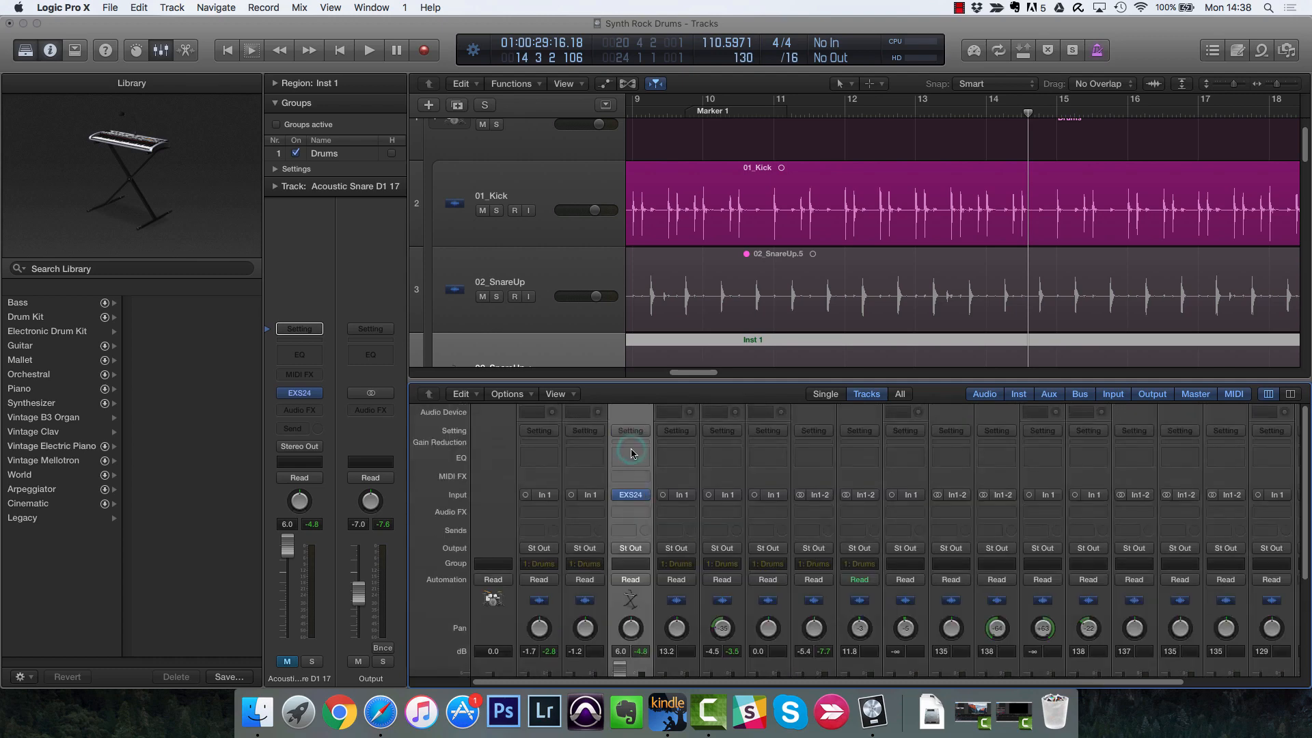
pyautogui.click(630, 452)
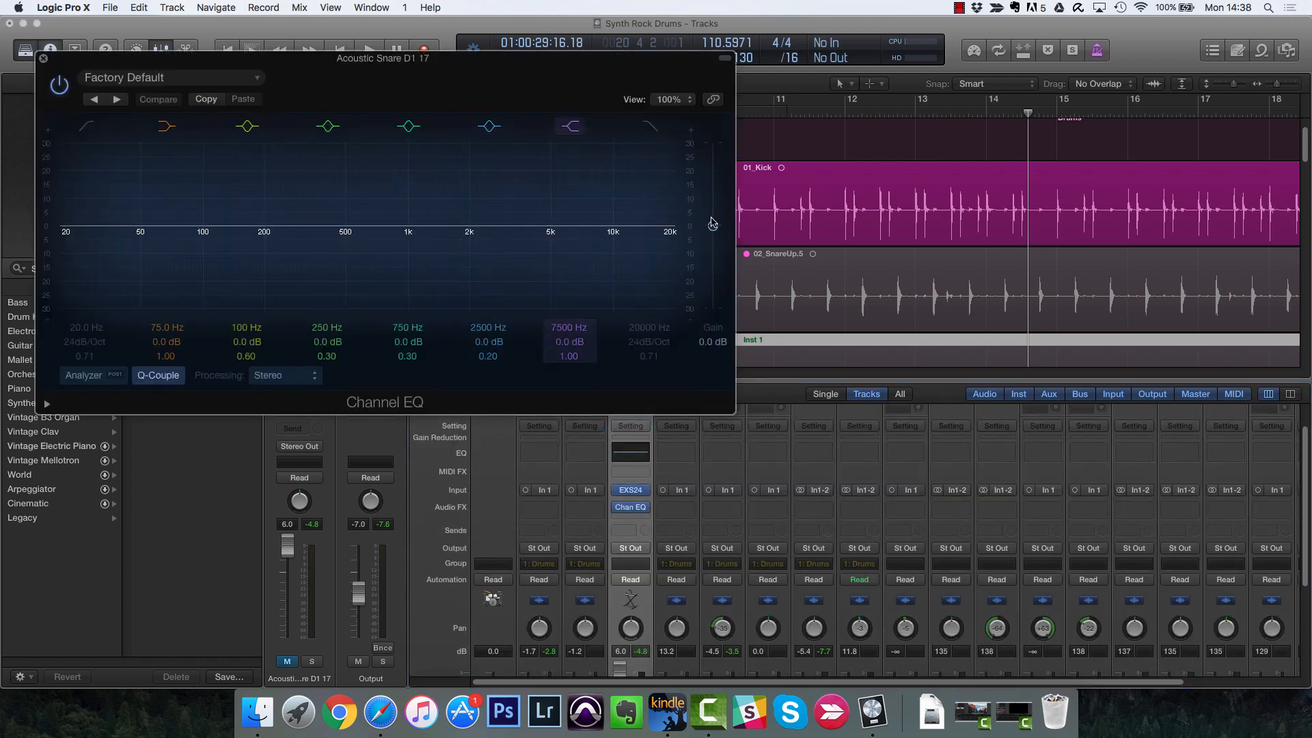
# Step: Raise the Channel EQ's overall gain to +13.5 dB on the Acoustic Snare D1 17 channel and close the plug-in
pyautogui.moveTo(713, 223); pyautogui.dragTo(712, 177)
pyautogui.click(43, 58)
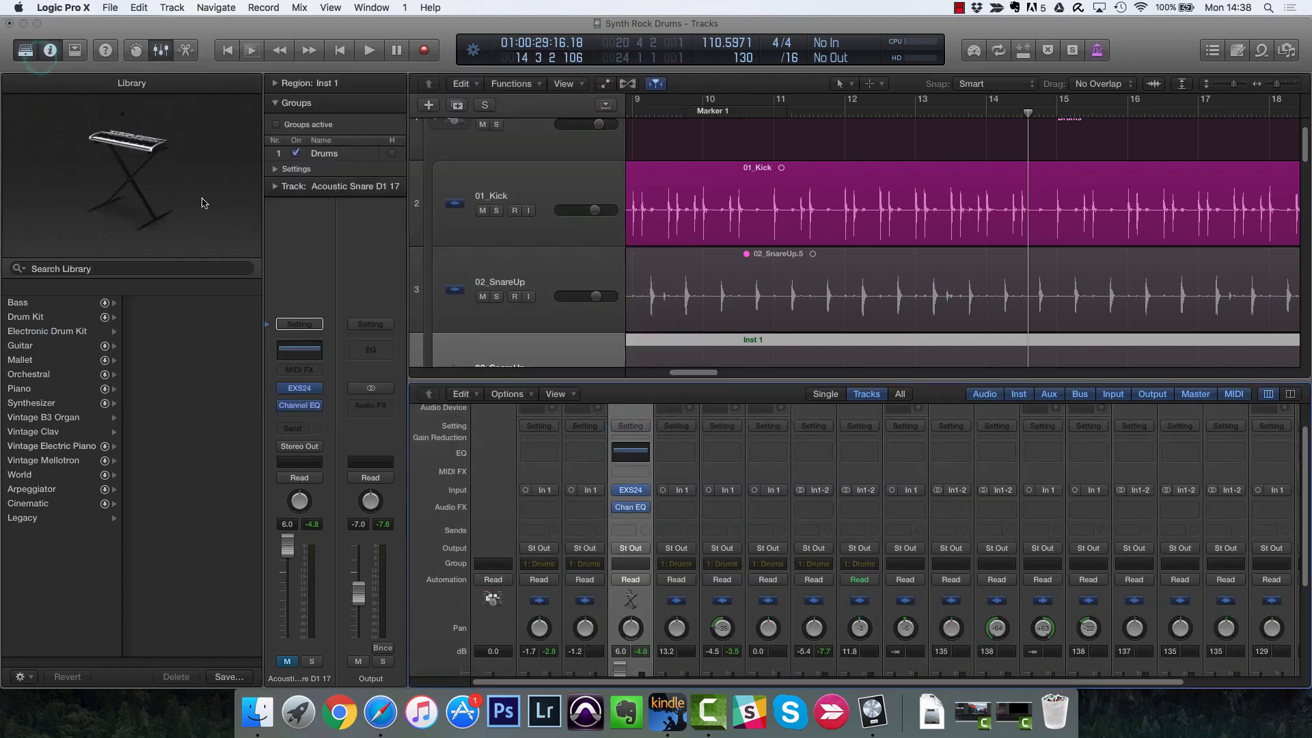
# Step: Lower the 04_HiHat track's volume to -12.4 dB during playback and check the level in the mixer
pyautogui.press('x')
pyautogui.press('space')
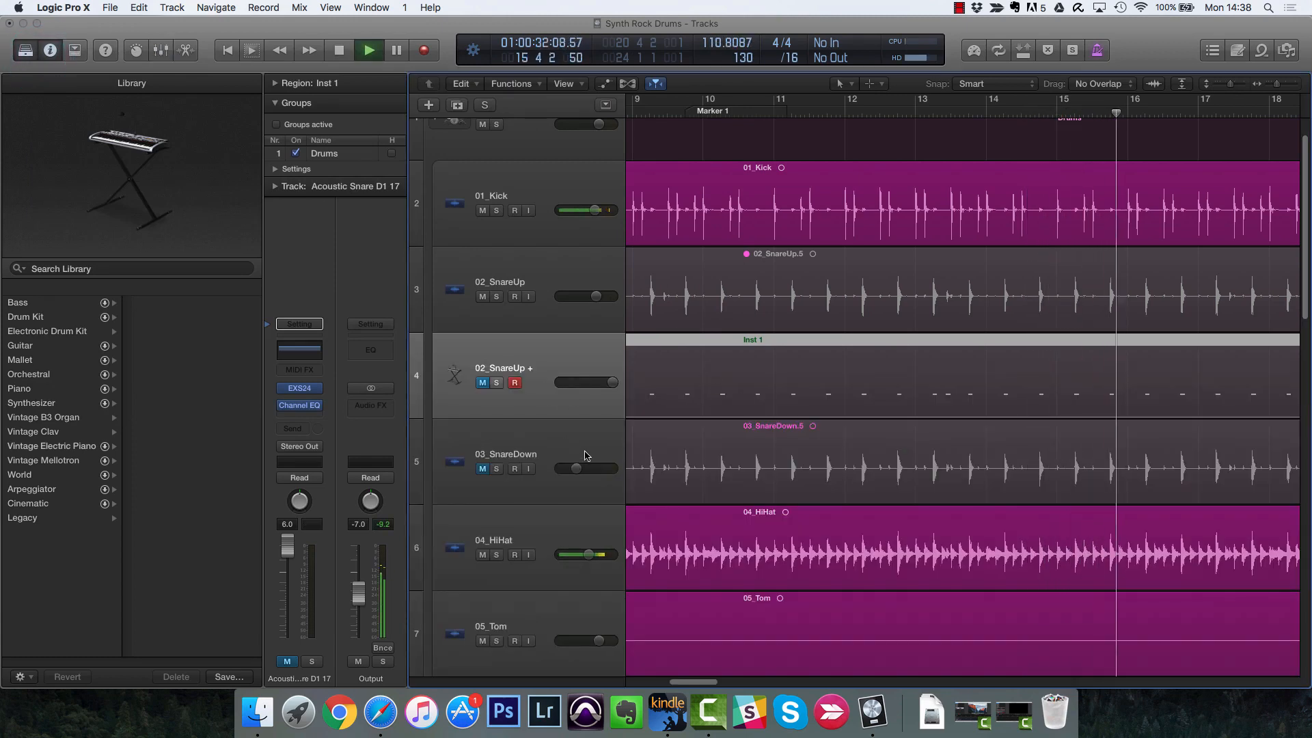
pyautogui.click(588, 555)
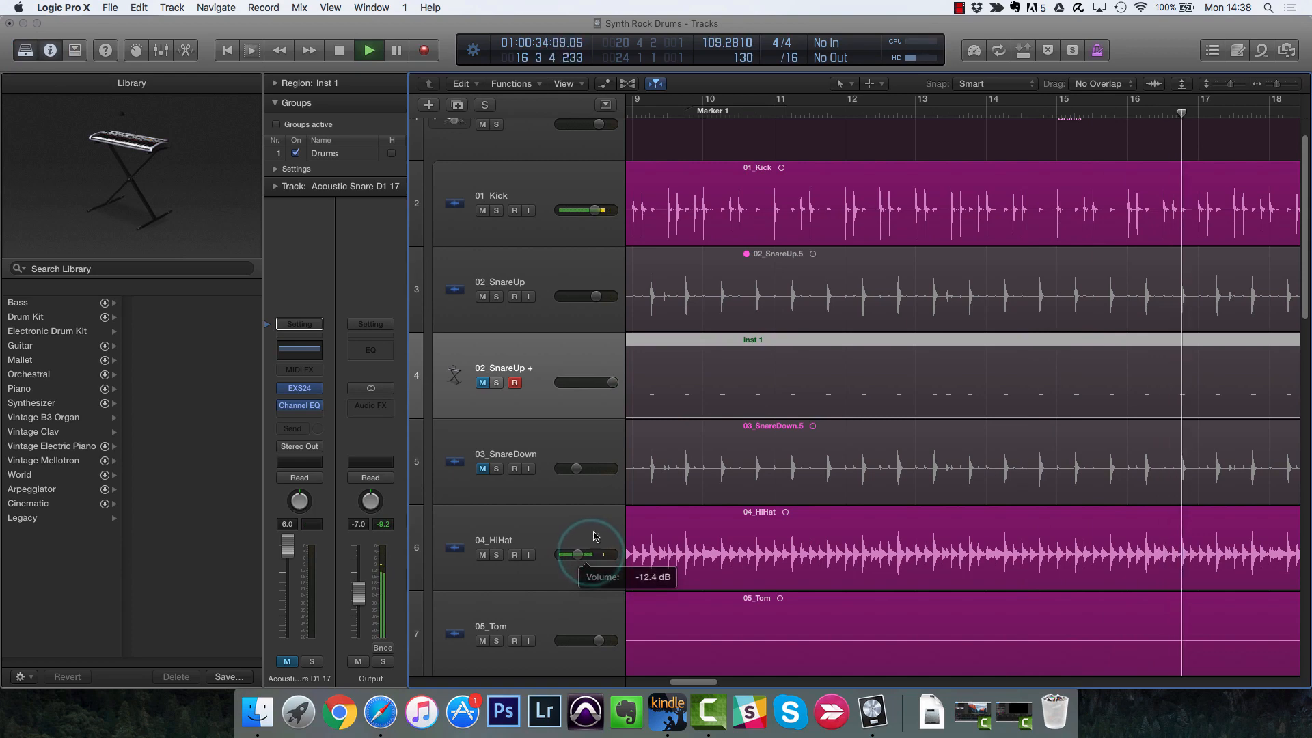
pyautogui.press('x')
pyautogui.scroll(-2, 888, 499)
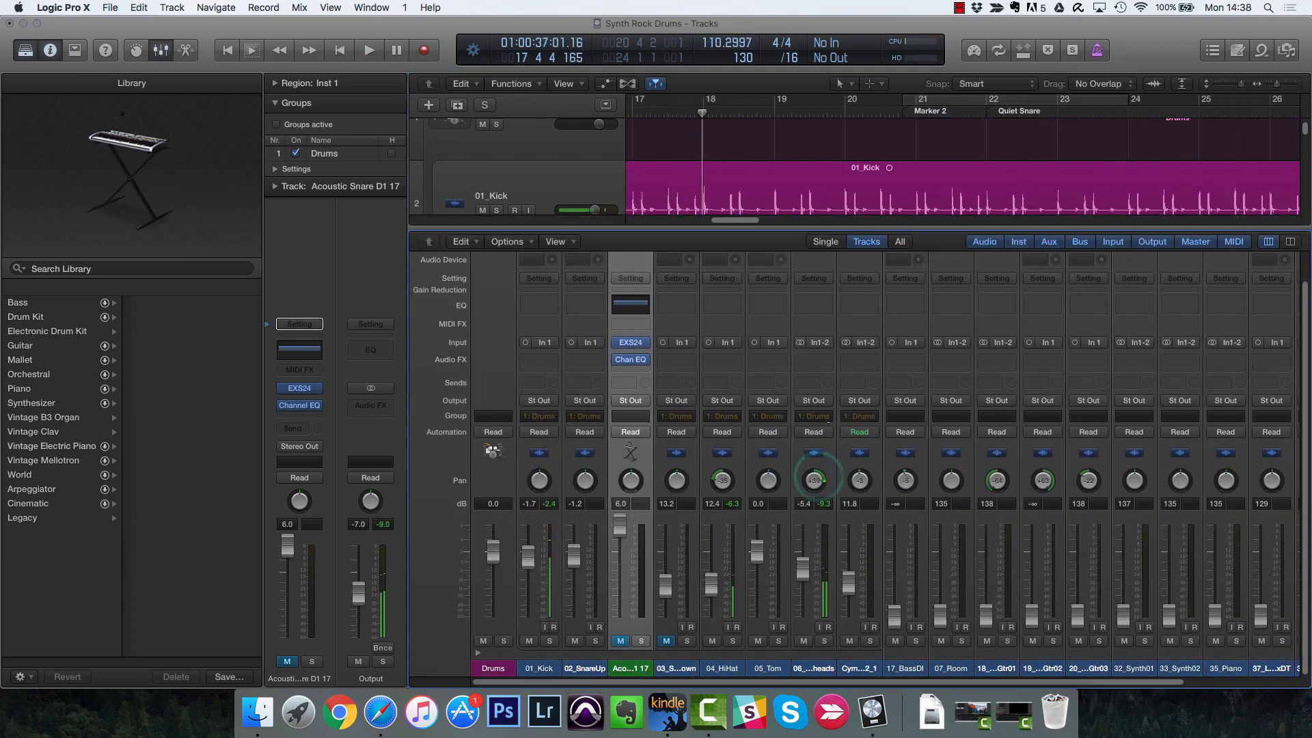
pyautogui.press('x')
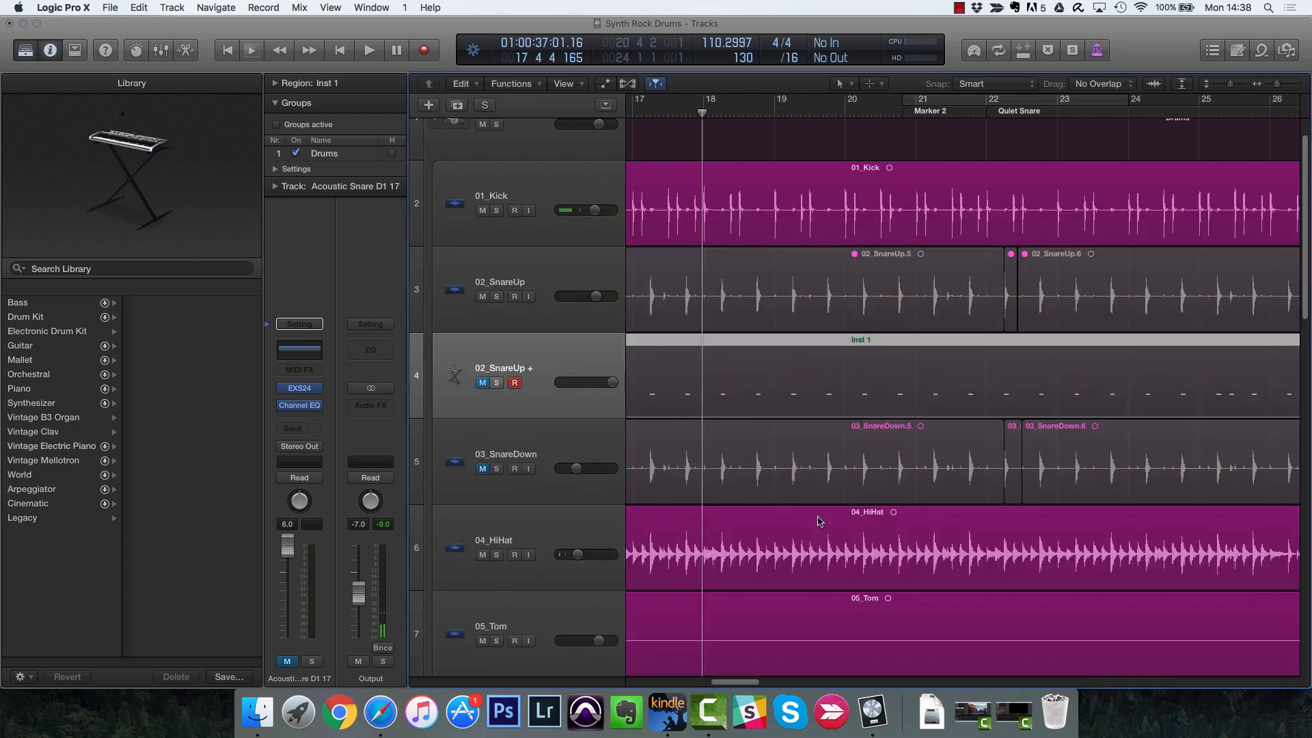
# Step: Review the 06_Overheads track and play back the drums with the 02_SnareUp + and 03_SnareDown tracks muted
pyautogui.scroll(-4, 745, 487)
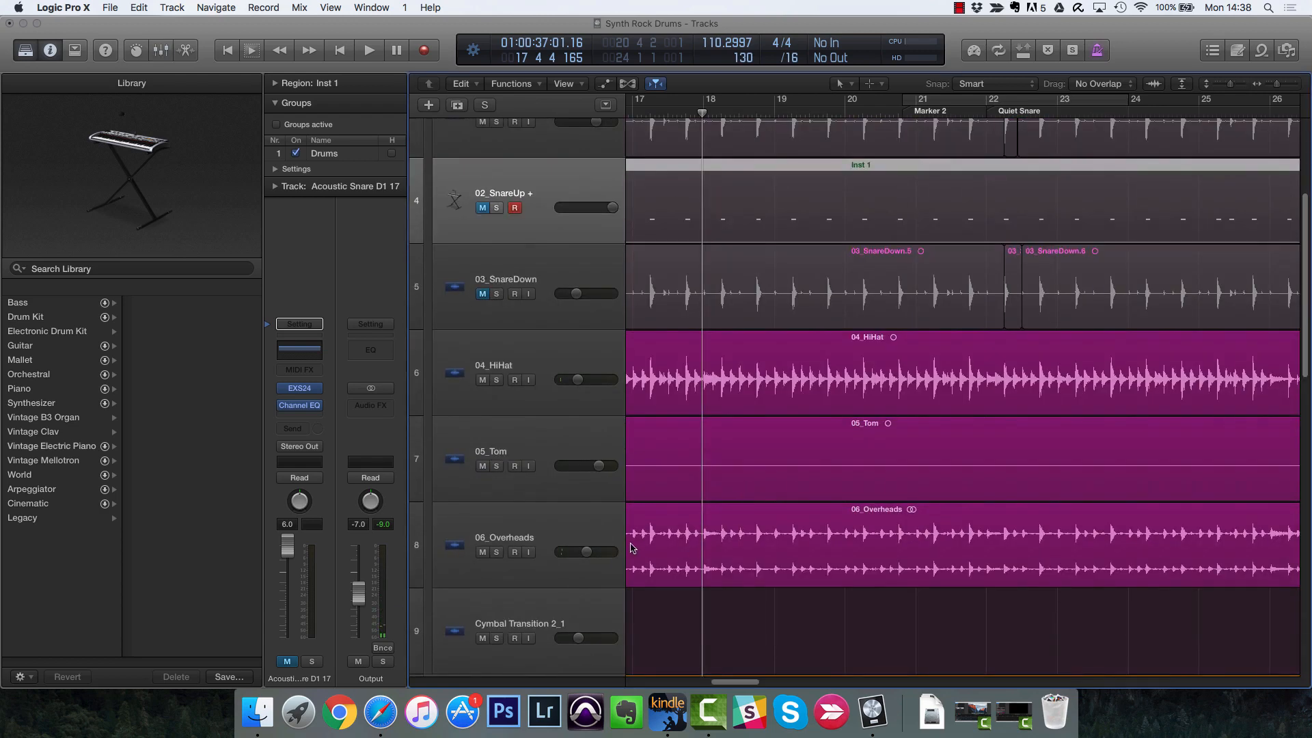
pyautogui.scroll(-1, 630, 548)
pyautogui.press('space')
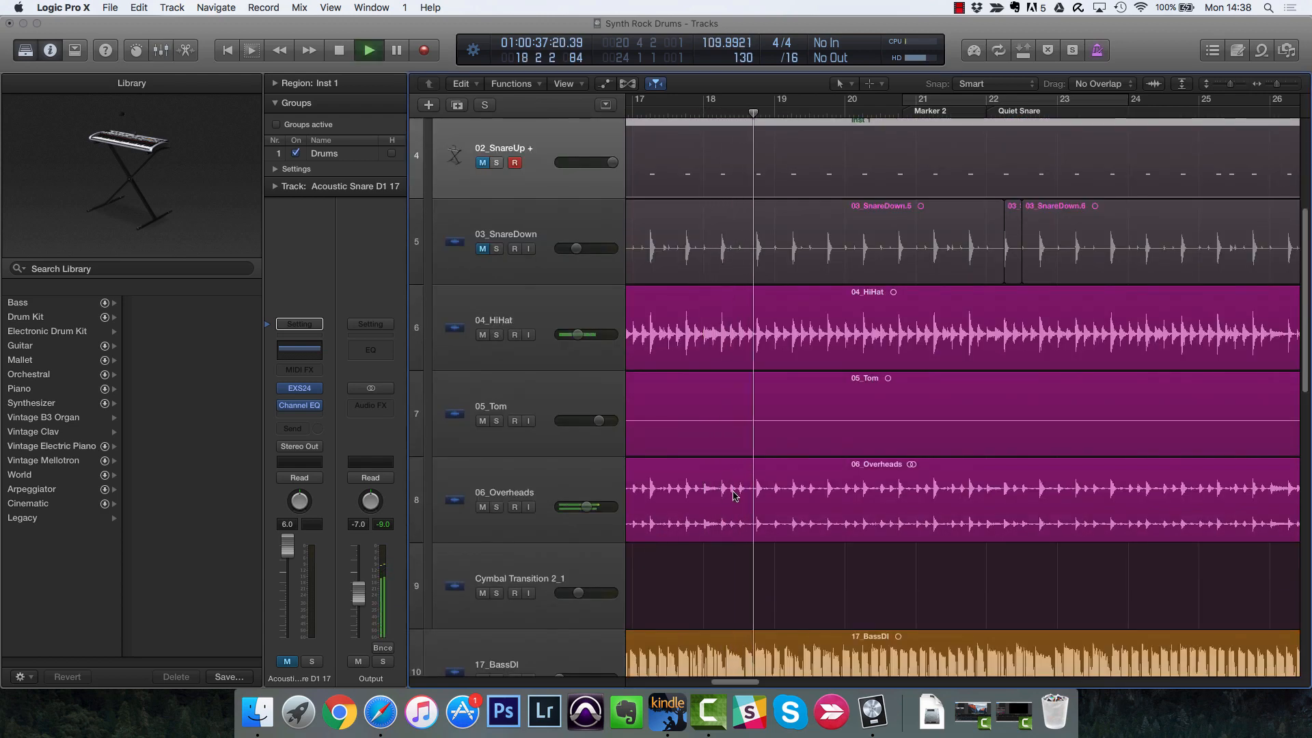
pyautogui.scroll(6, 782, 486)
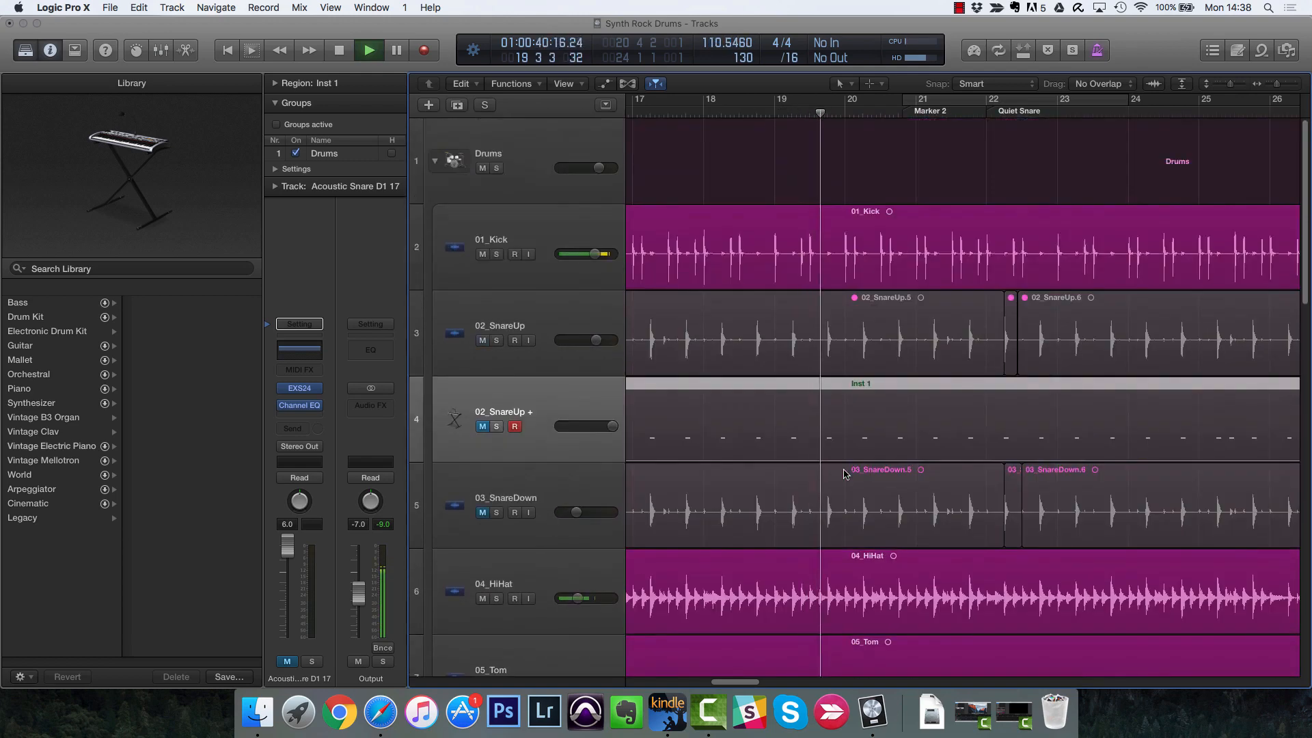
pyautogui.press('space')
# Step: Unmute the 02_SnareUp + track and set its volume to +0.0 dB during playback
pyautogui.click(482, 427)
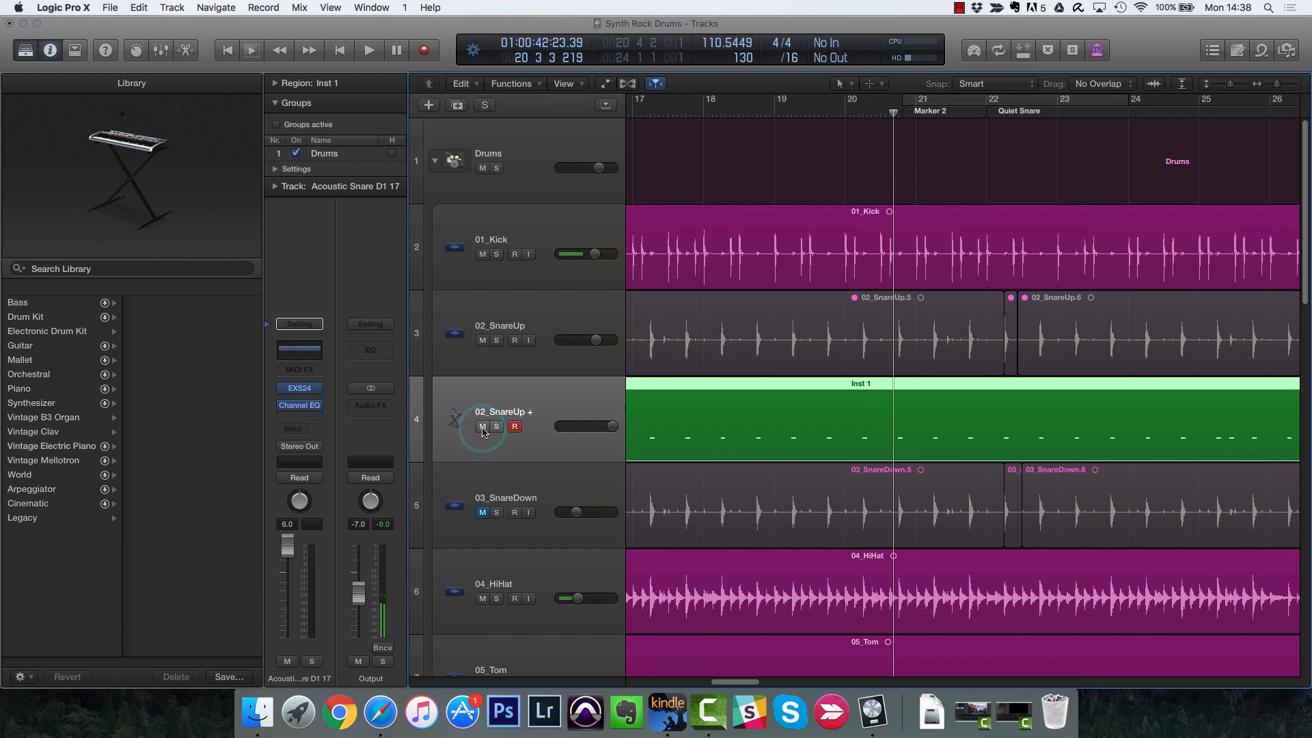
pyautogui.press('space')
pyautogui.moveTo(611, 425); pyautogui.dragTo(601, 426)
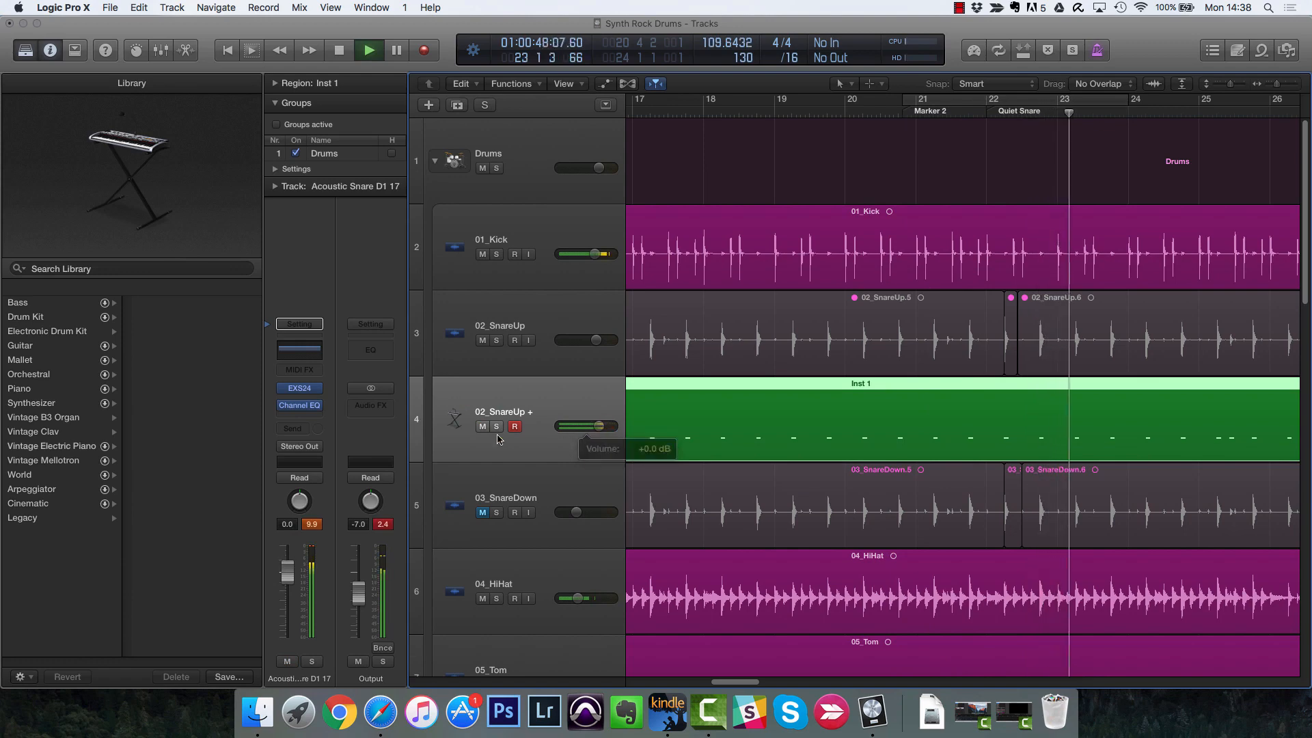
# Step: Compare playback with the 02_SnareUp + track muted and unmuted, then lower its volume to -1.2 dB
pyautogui.click(483, 426)
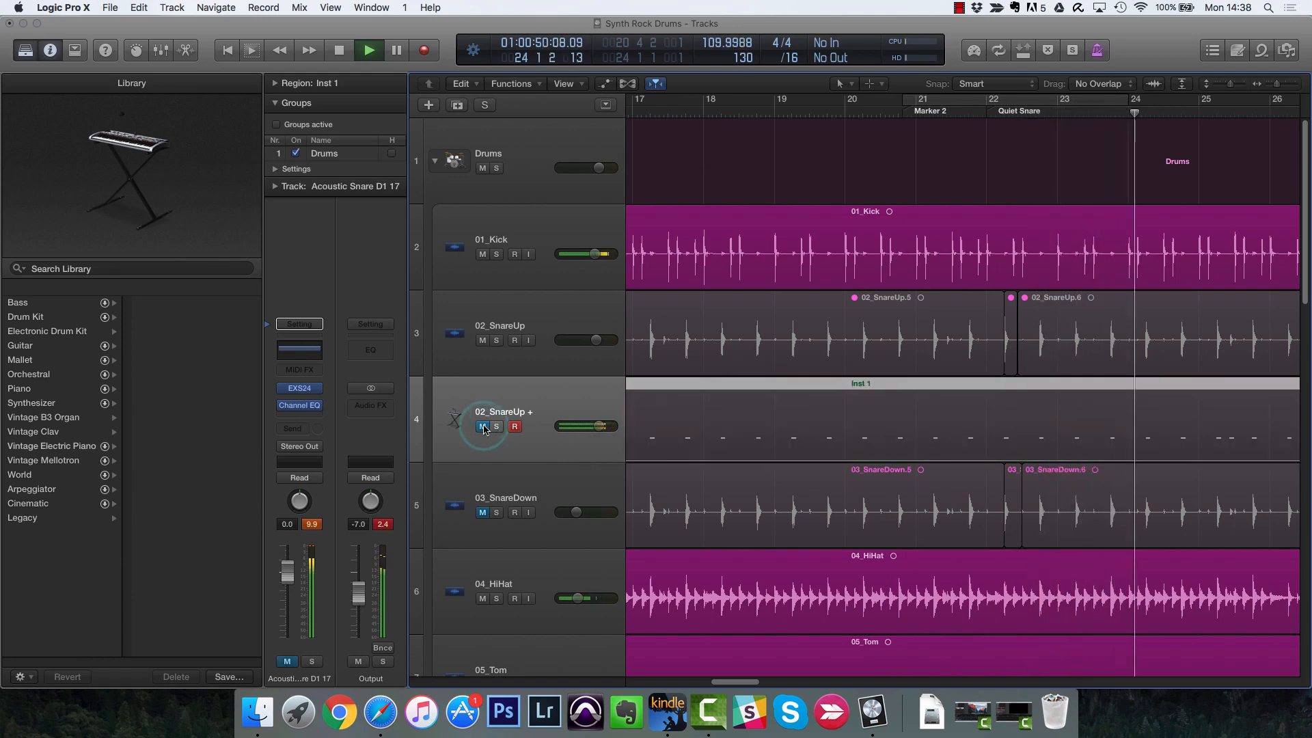
pyautogui.click(483, 427)
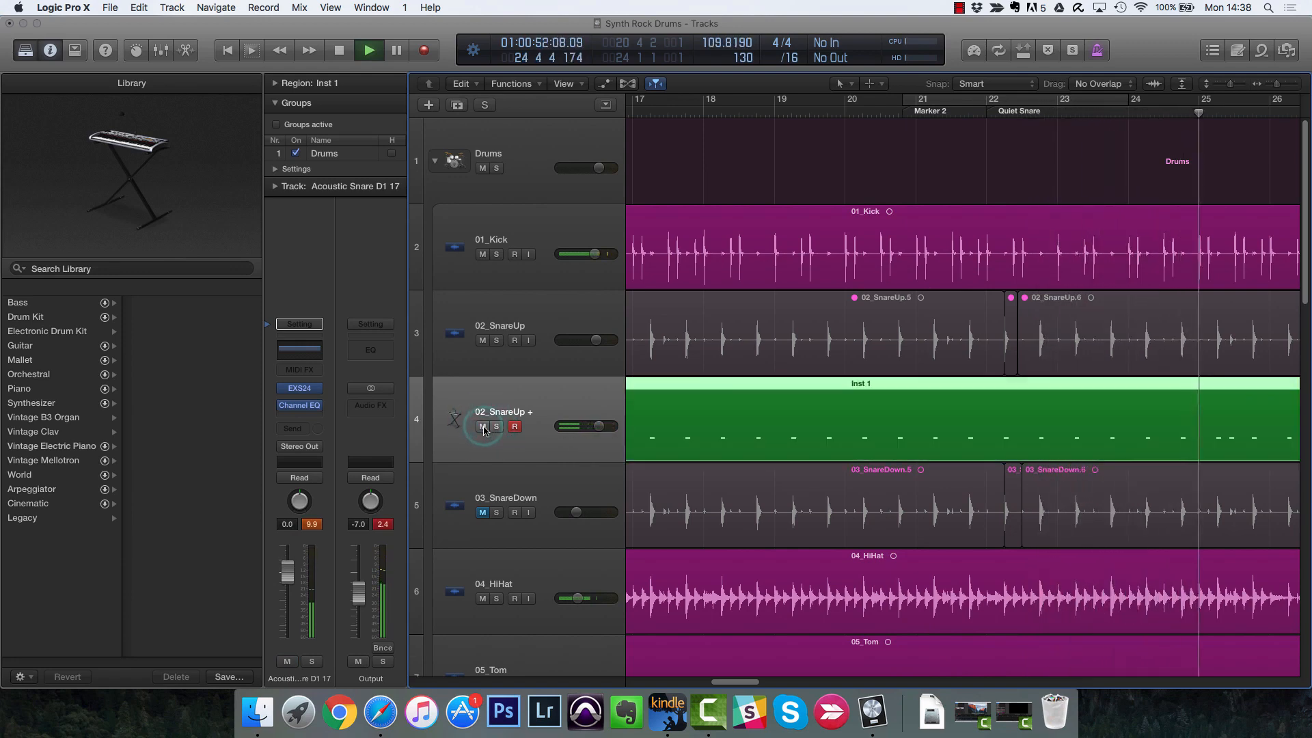
pyautogui.moveTo(601, 429); pyautogui.dragTo(598, 429)
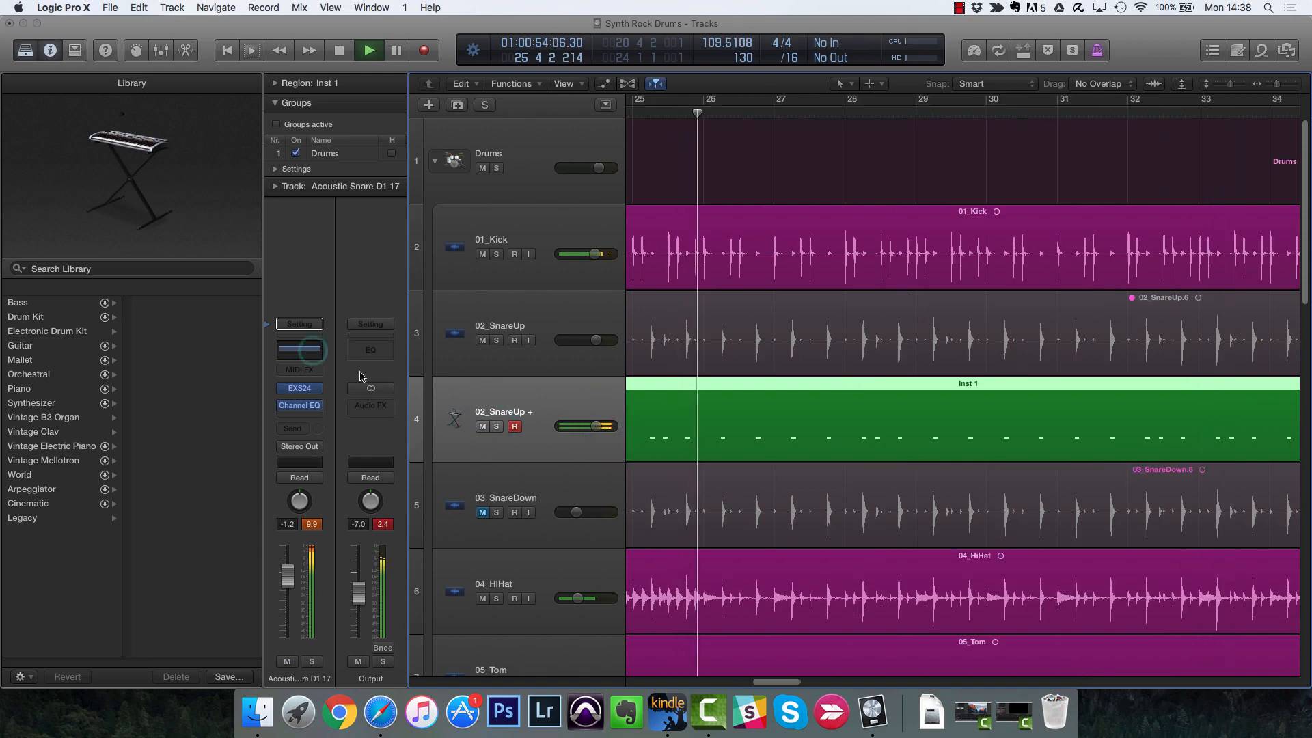
# Step: In the snare's Channel EQ, reset the overall gain to 0.0 dB and set the 2500 Hz band to -4.5 dB at 2900 Hz
pyautogui.press('v')
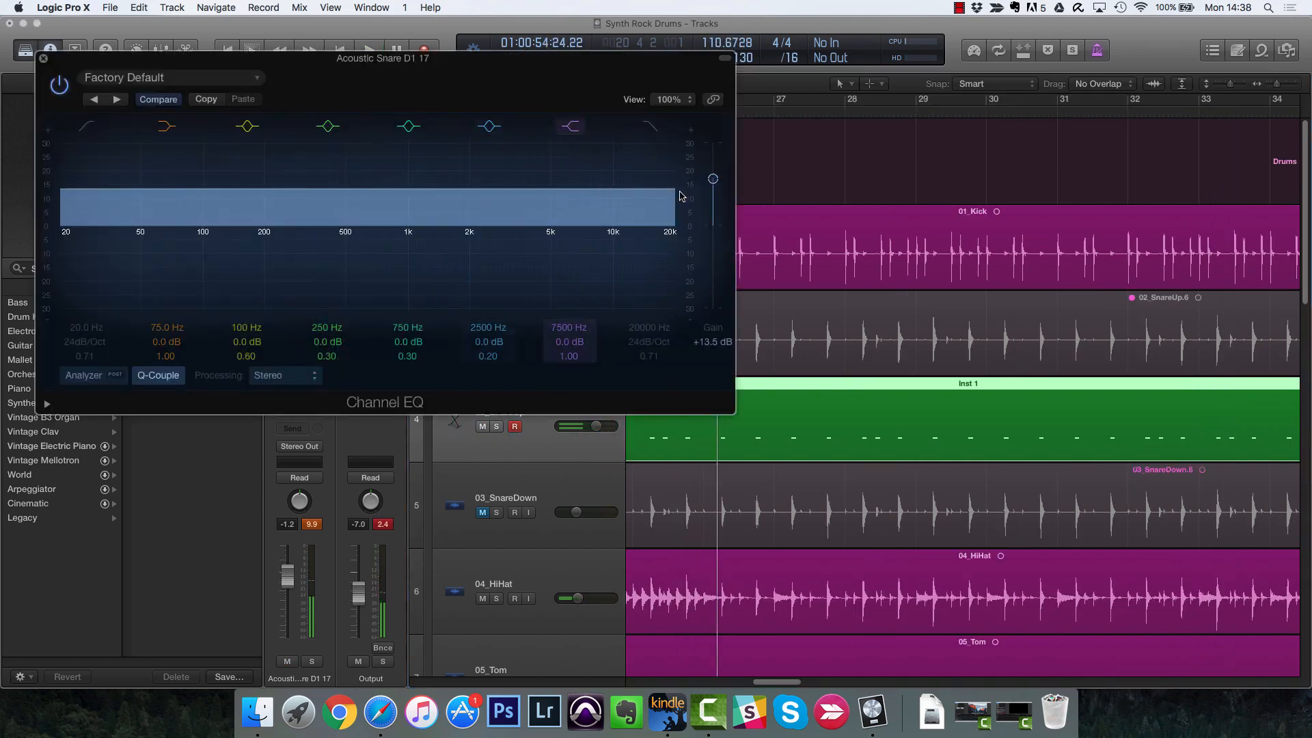
pyautogui.moveTo(713, 231); pyautogui.dragTo(712, 226)
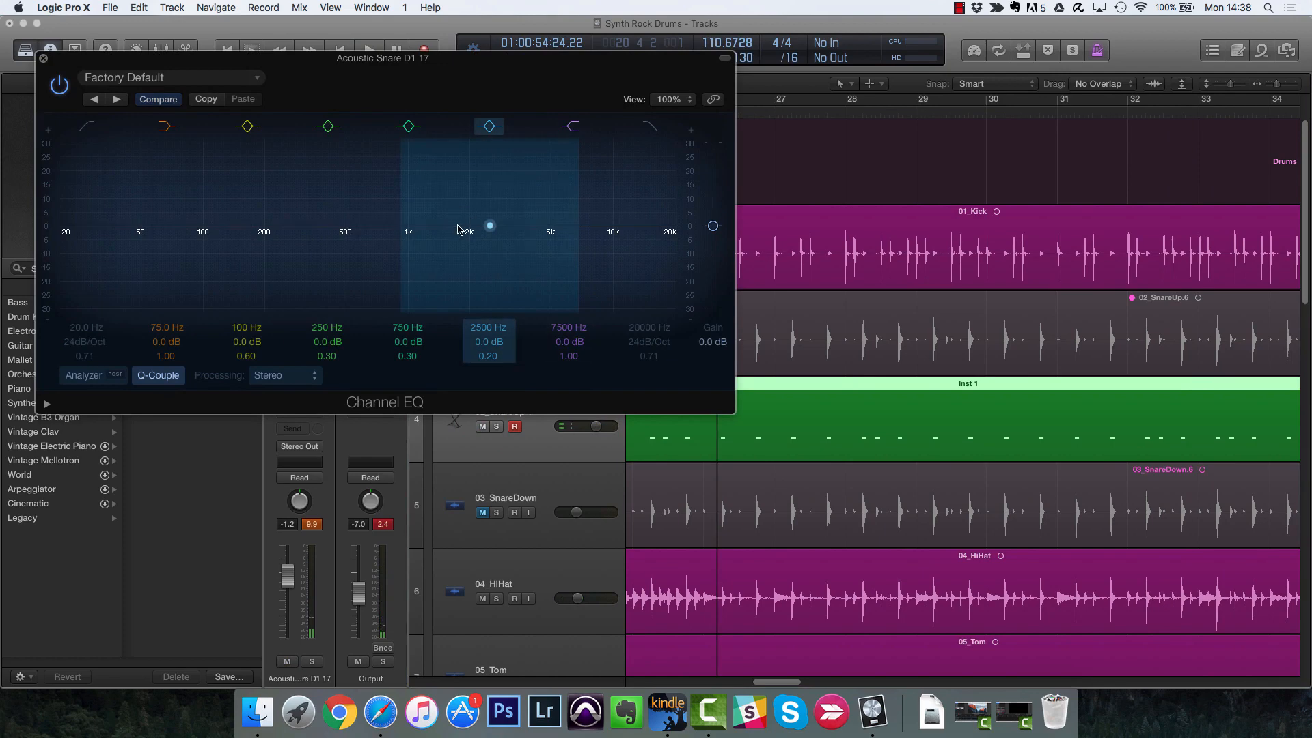
pyautogui.moveTo(487, 234)
pyautogui.mouseDown()
pyautogui.moveTo(526, 243)
pyautogui.moveTo(501, 248)
pyautogui.mouseUp()
# Step: Raise the Channel EQ's overall gain to +9.5 dB during playback and compare the sound with the EQ bypassed and active
pyautogui.press('space')
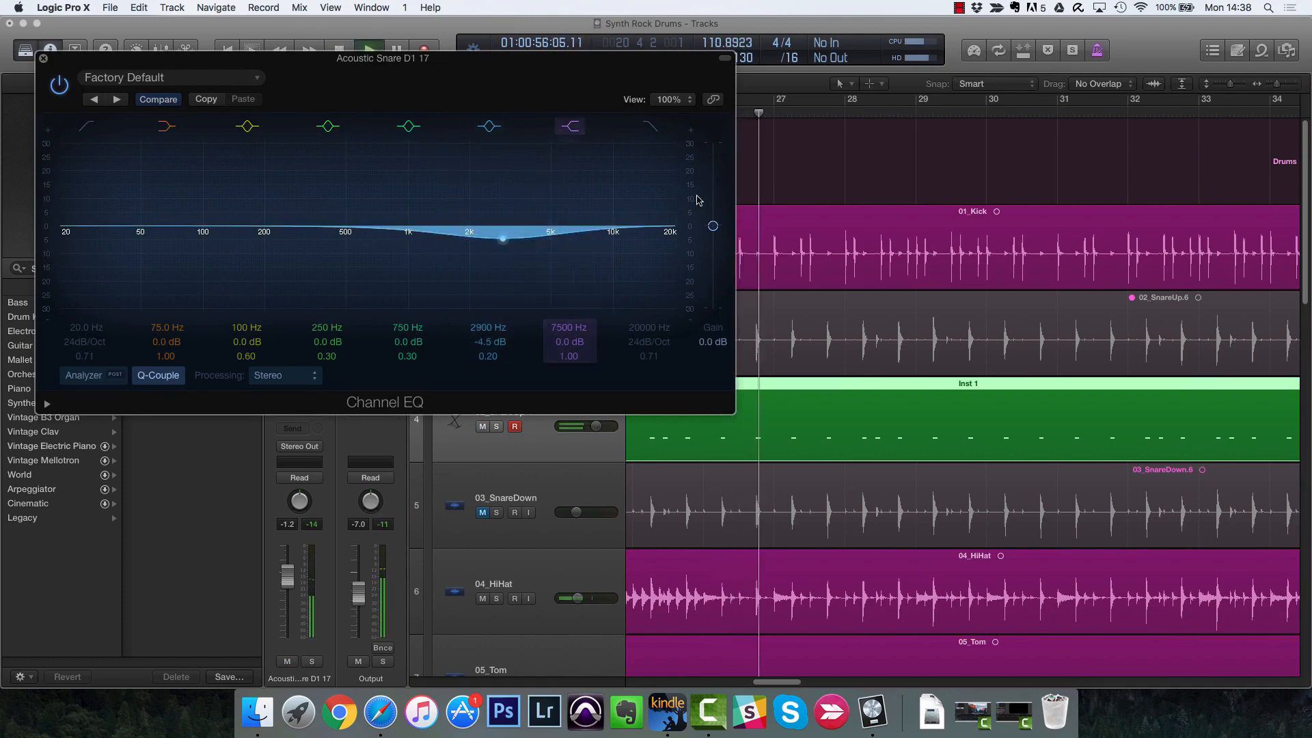
pyautogui.moveTo(714, 232); pyautogui.dragTo(712, 202)
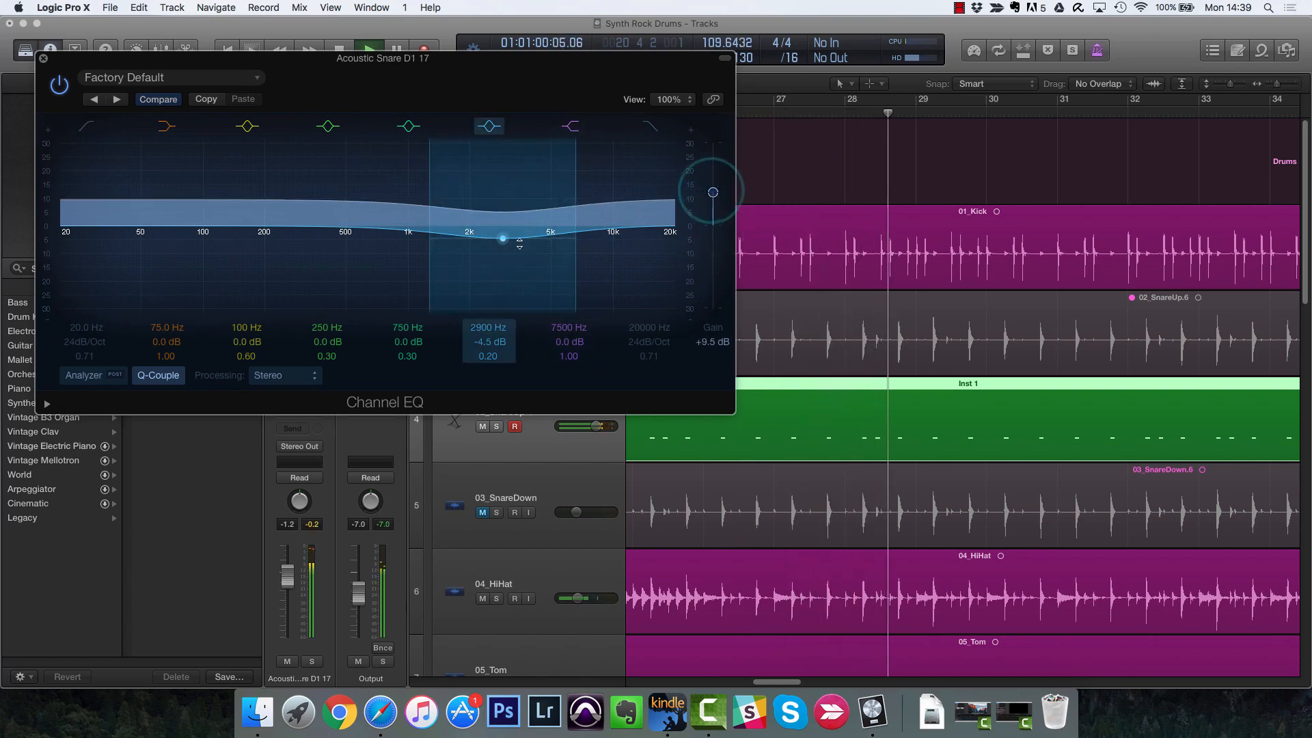
pyautogui.click(60, 85)
pyautogui.click(59, 86)
# Step: Enable the Channel EQ's low cut at about 43 Hz, boost the high shelf at a higher frequency, and close the plug-in
pyautogui.click(84, 128)
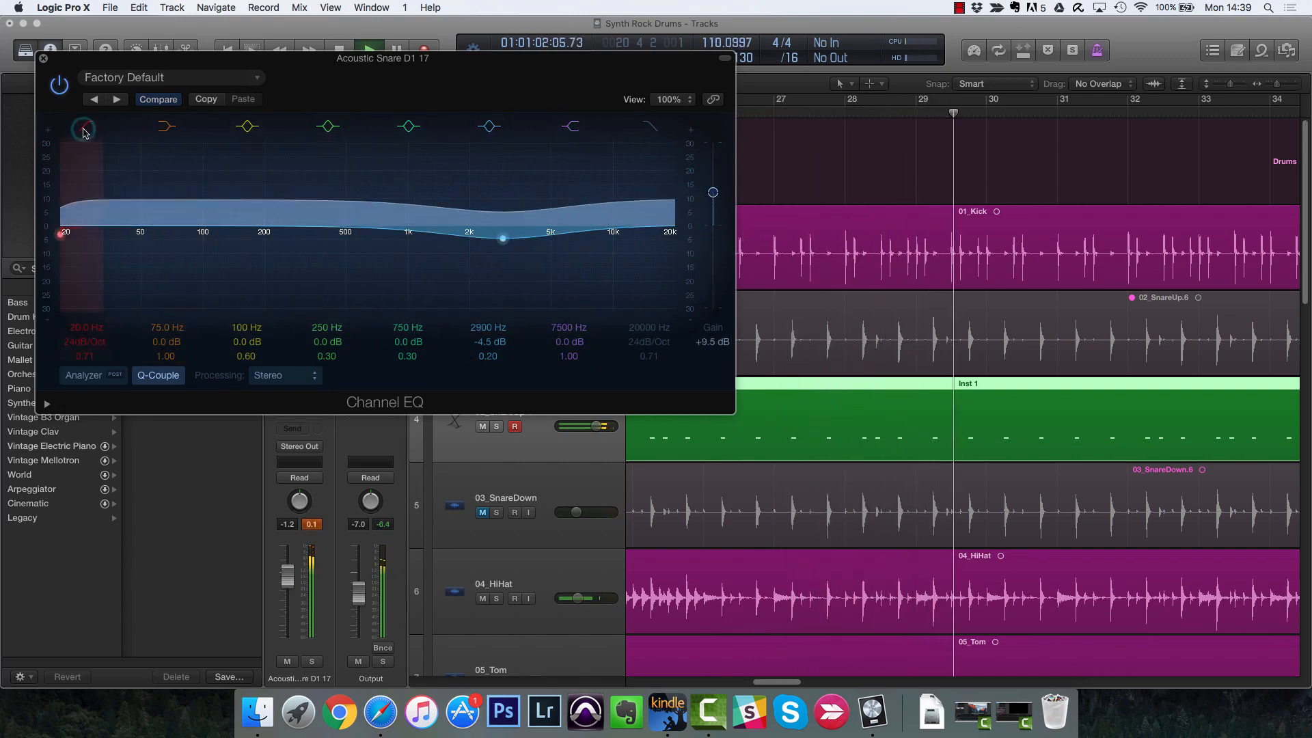
pyautogui.moveTo(71, 245); pyautogui.dragTo(127, 245)
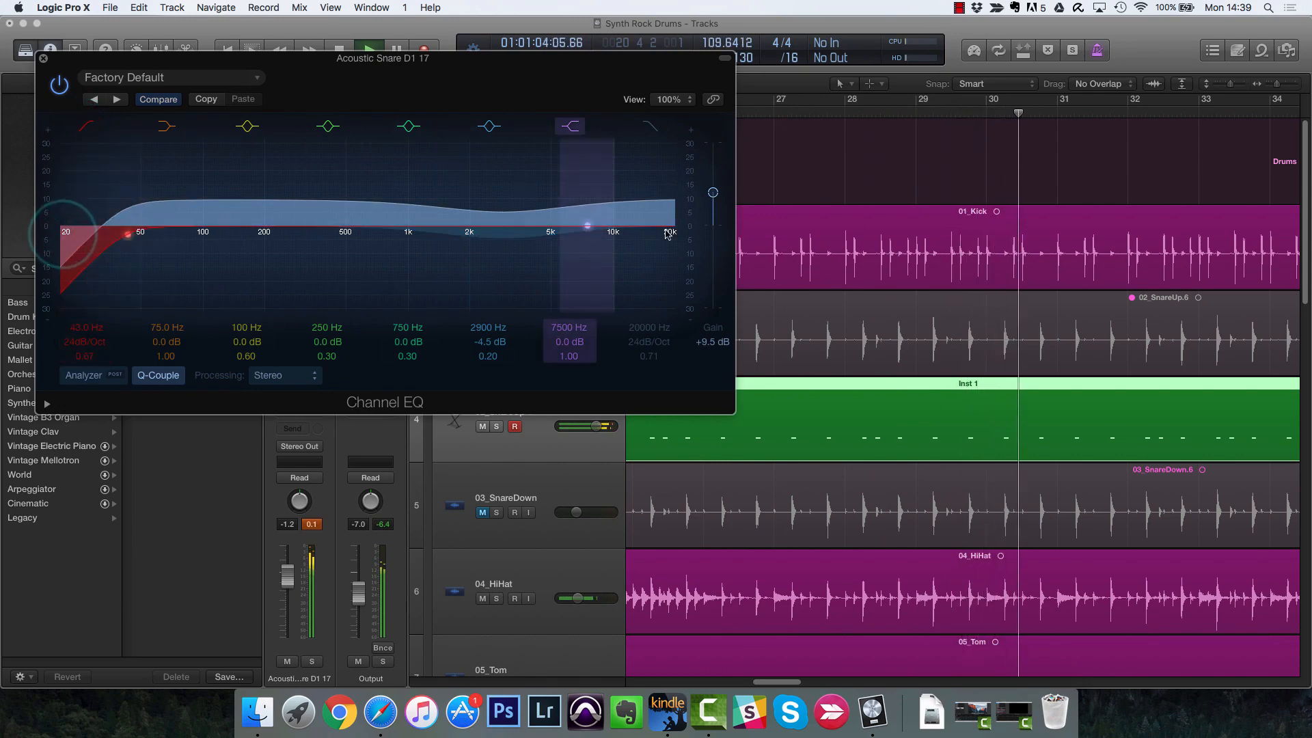
pyautogui.moveTo(590, 229); pyautogui.dragTo(624, 217)
pyautogui.click(42, 58)
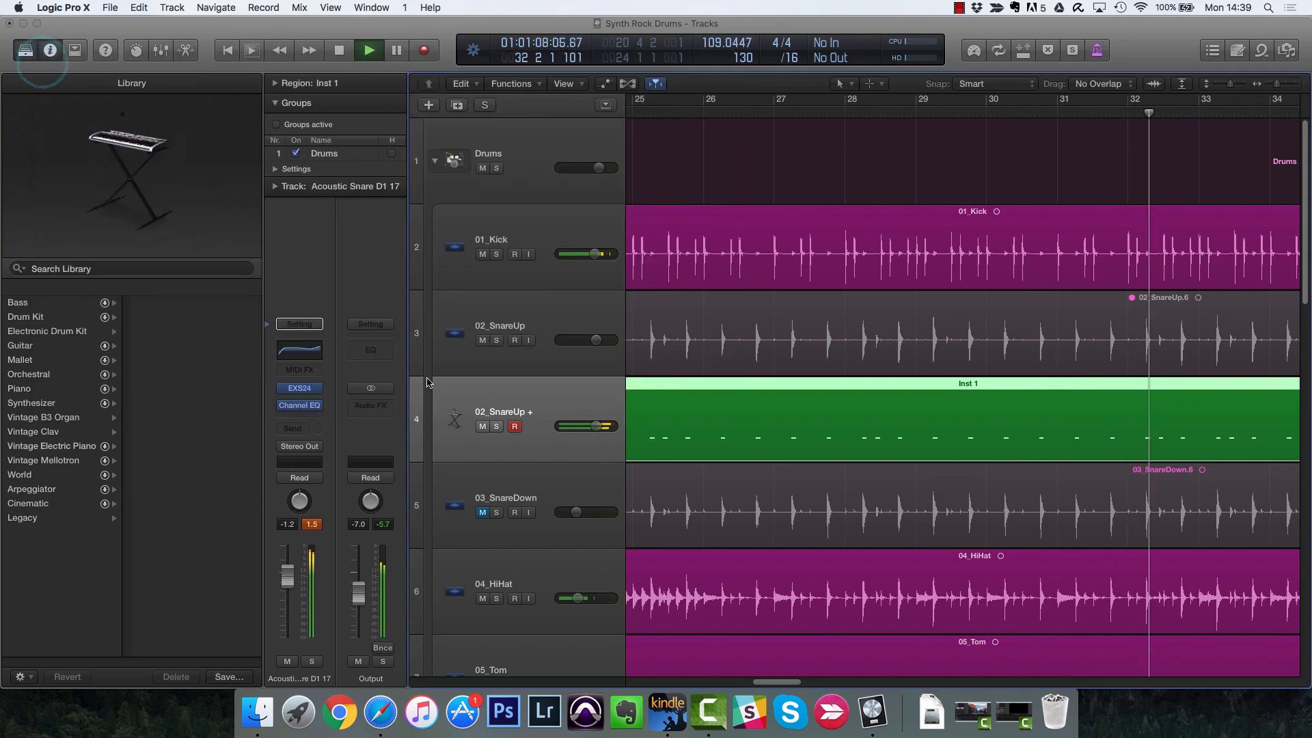
# Step: Lower the 02_SnareUp + track's volume to -2.7 dB, stop playback and keep that track selected
pyautogui.moveTo(596, 426); pyautogui.dragTo(591, 428)
pyautogui.press('space')
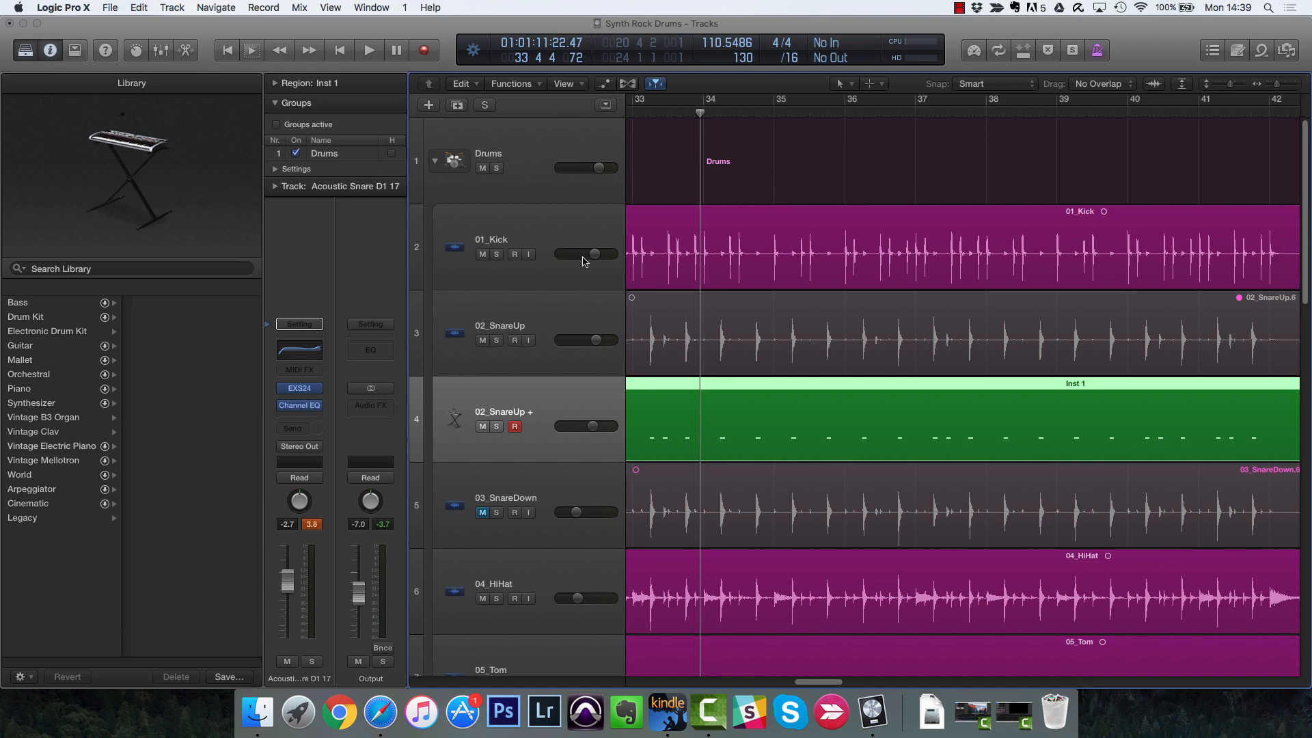
pyautogui.click(550, 217)
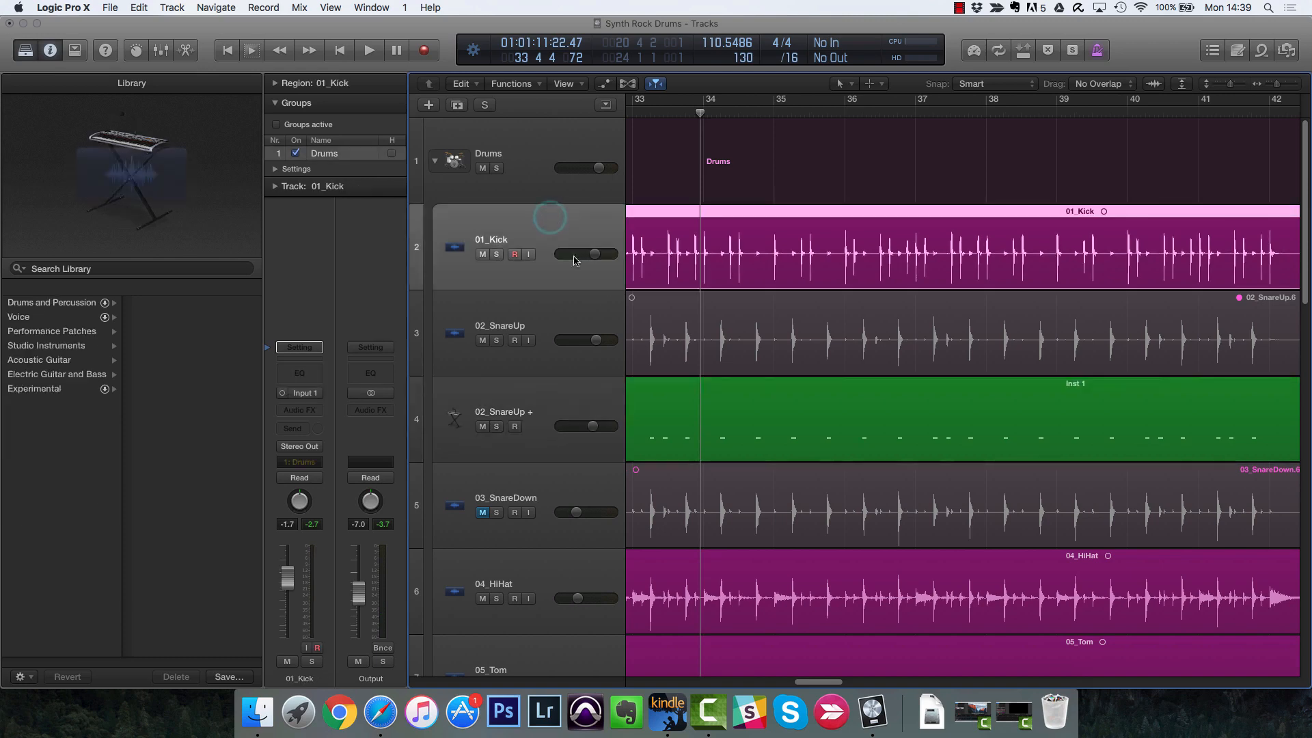
pyautogui.click(594, 408)
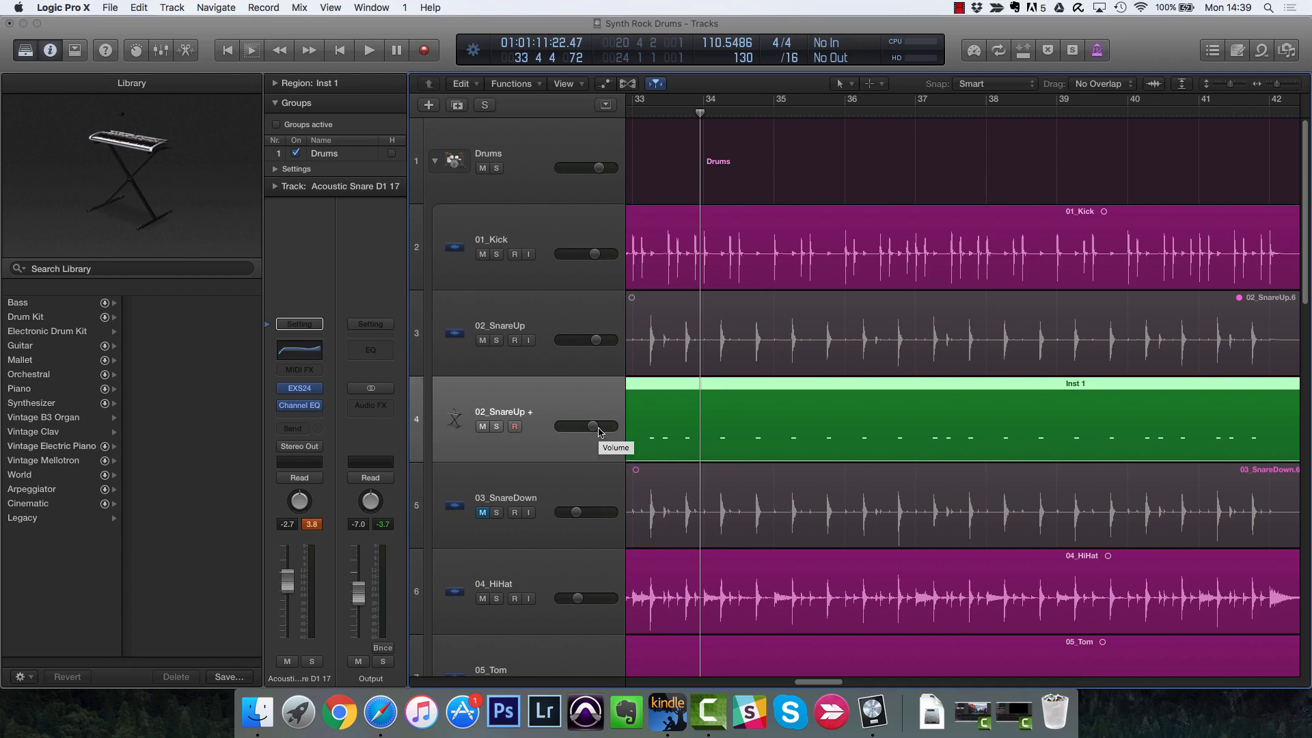
# Step: Open the Inst 1 region in the Piano Roll, locate its snare notes and select one of them
pyautogui.doubleClick(711, 428)
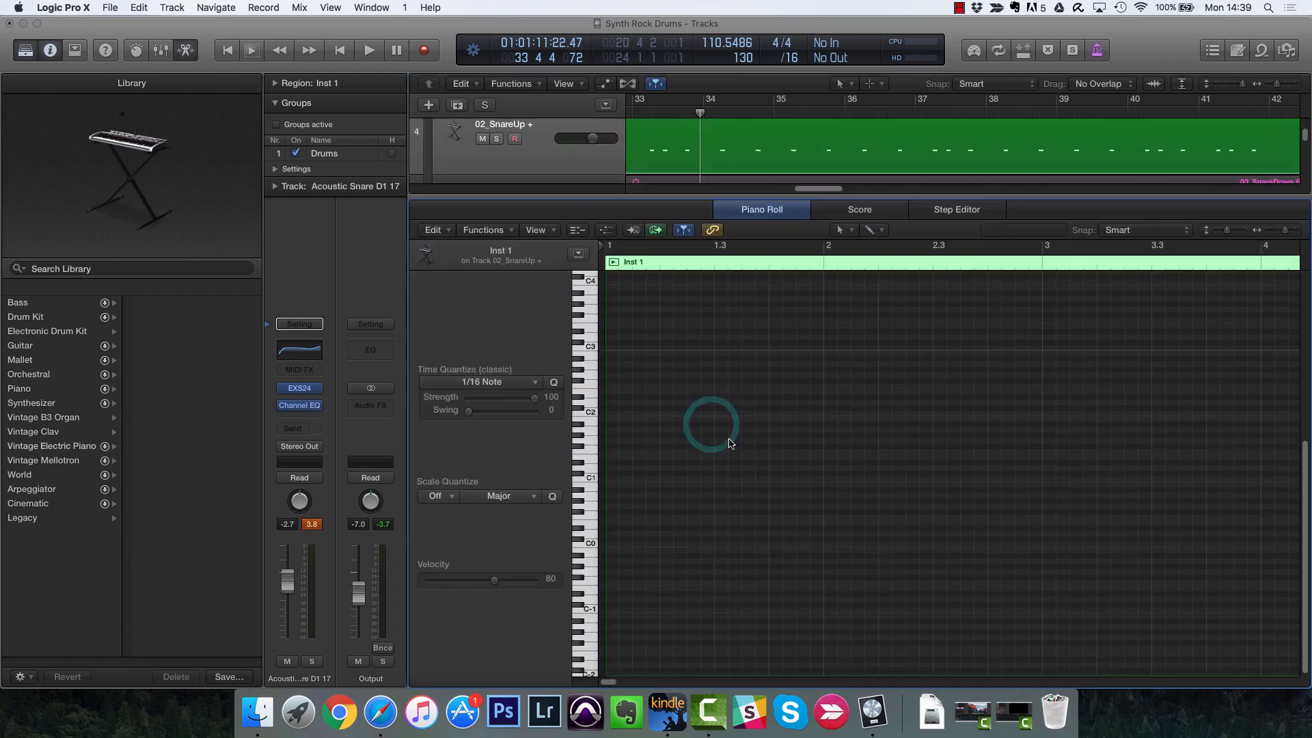
pyautogui.scroll(5, 814, 419)
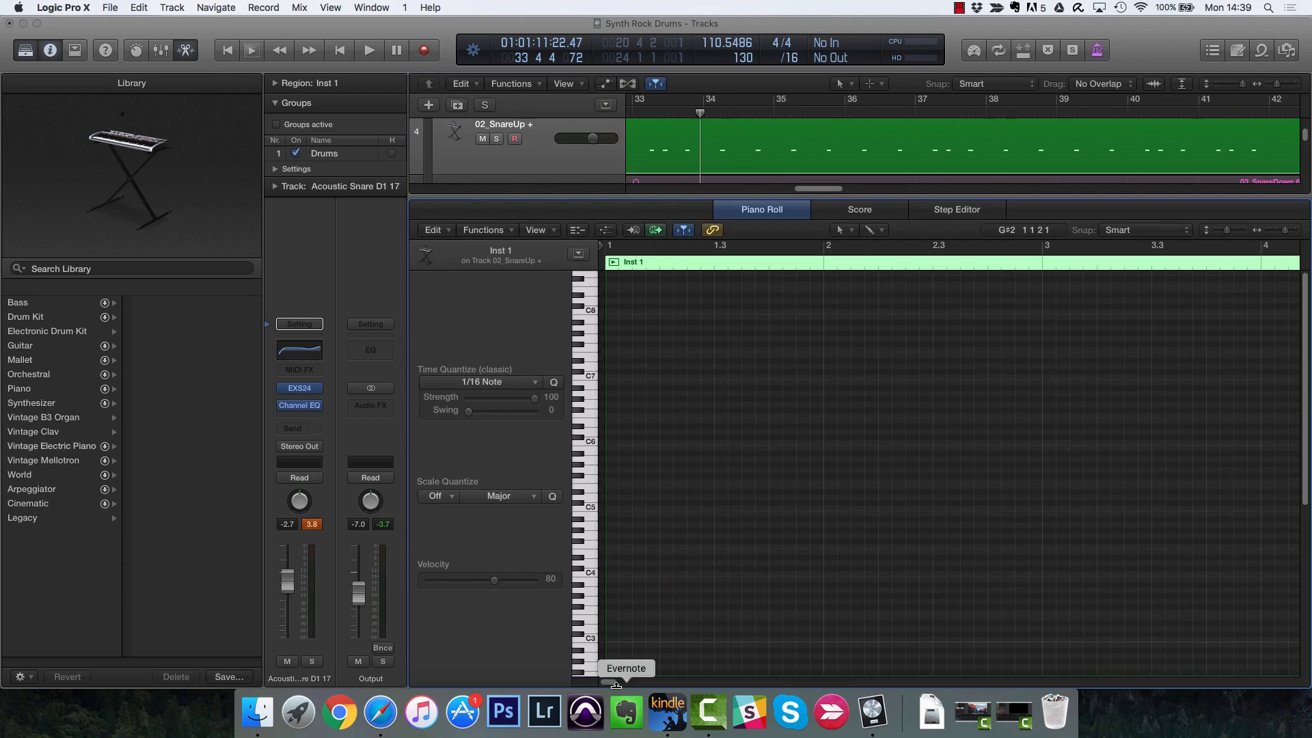
pyautogui.moveTo(616, 683); pyautogui.dragTo(688, 683)
pyautogui.scroll(-9, 813, 516)
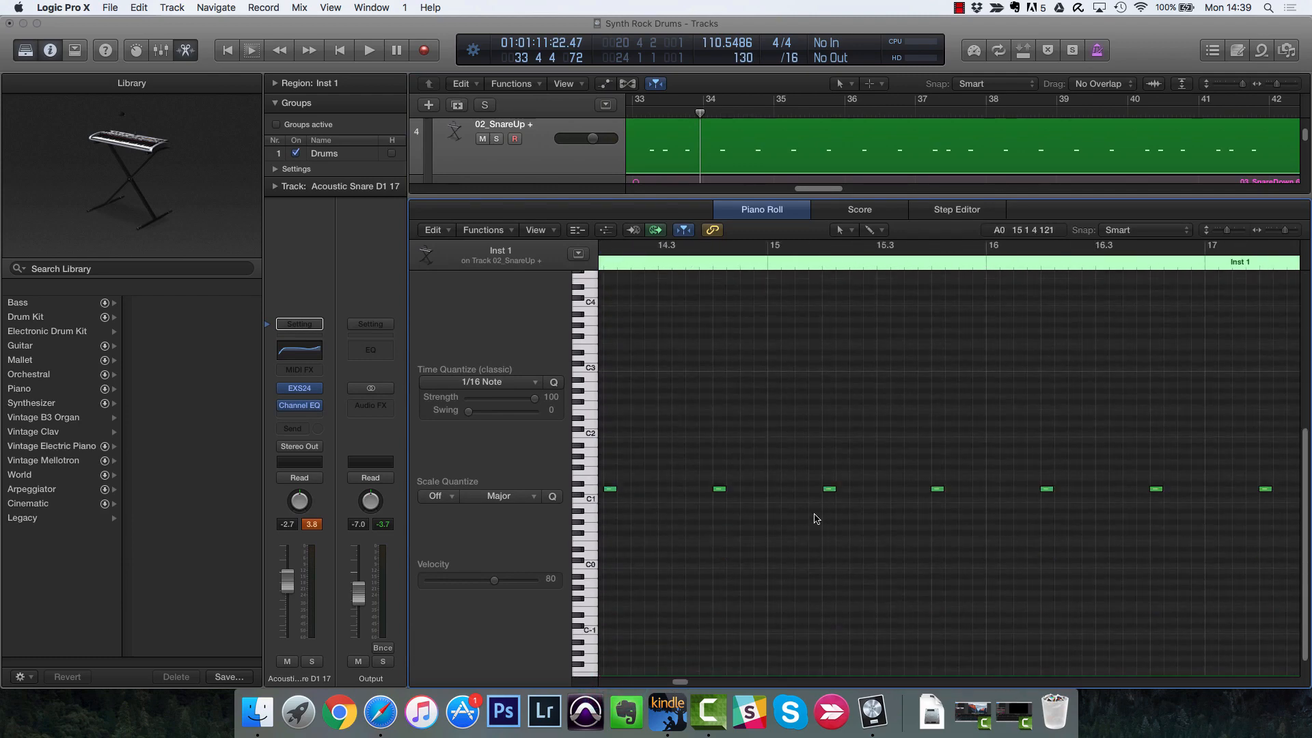
pyautogui.click(830, 490)
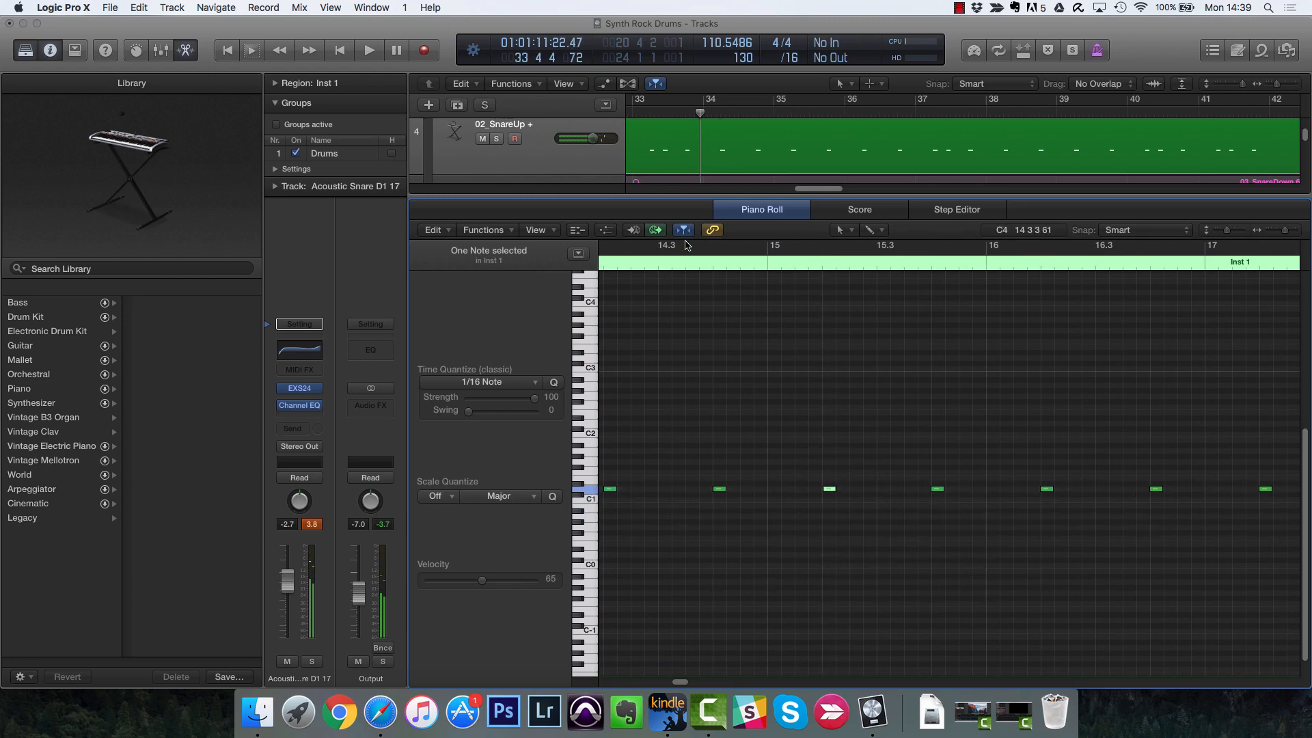
# Step: With the Velocity Tool, set a single snare note's velocity to 33 and play back the passage around bar 34
pyautogui.click(848, 236)
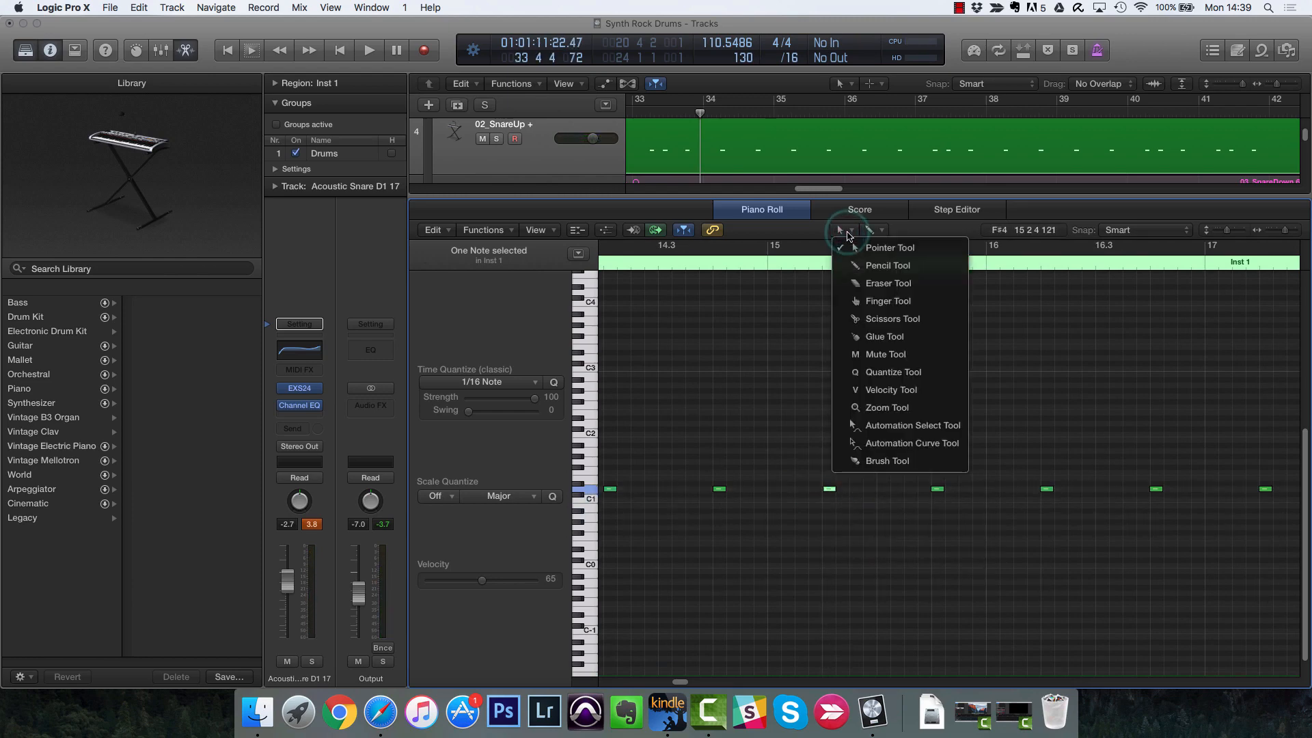
pyautogui.click(909, 387)
pyautogui.moveTo(832, 489); pyautogui.dragTo(834, 546)
pyautogui.press('space')
pyautogui.click(711, 265)
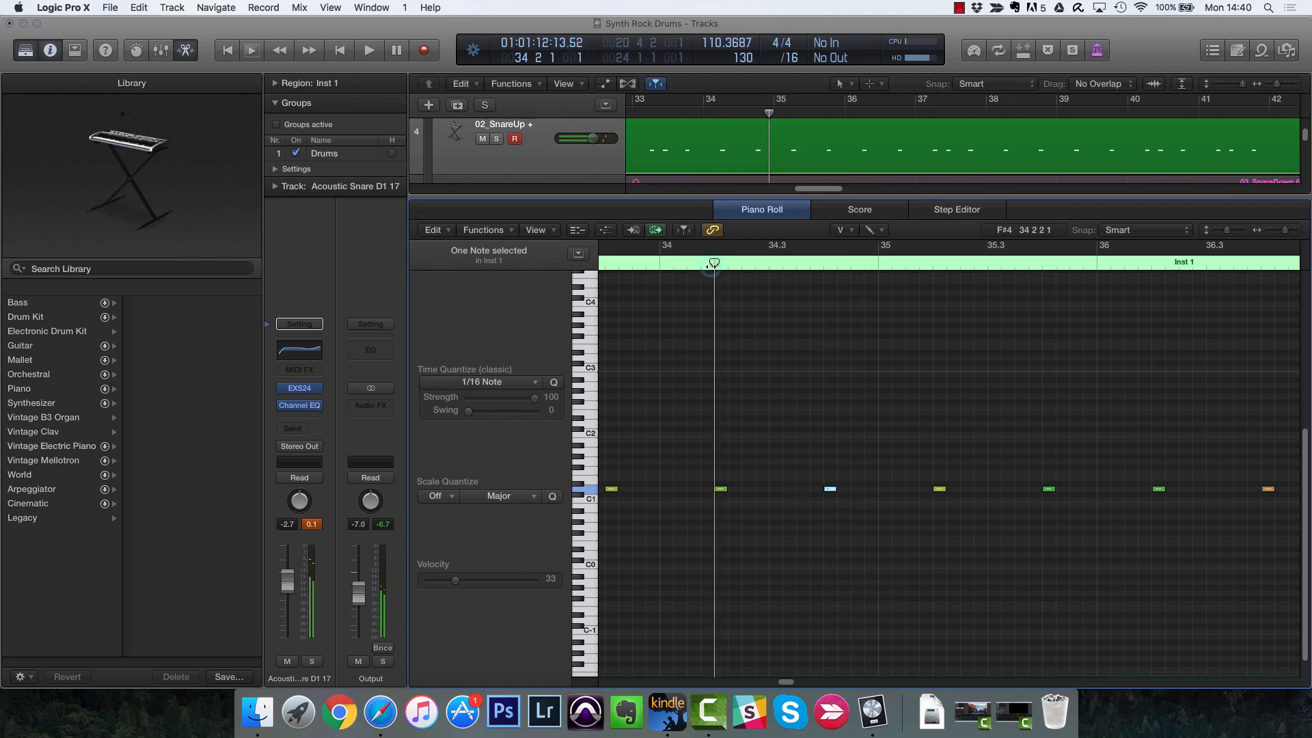
pyautogui.press('space')
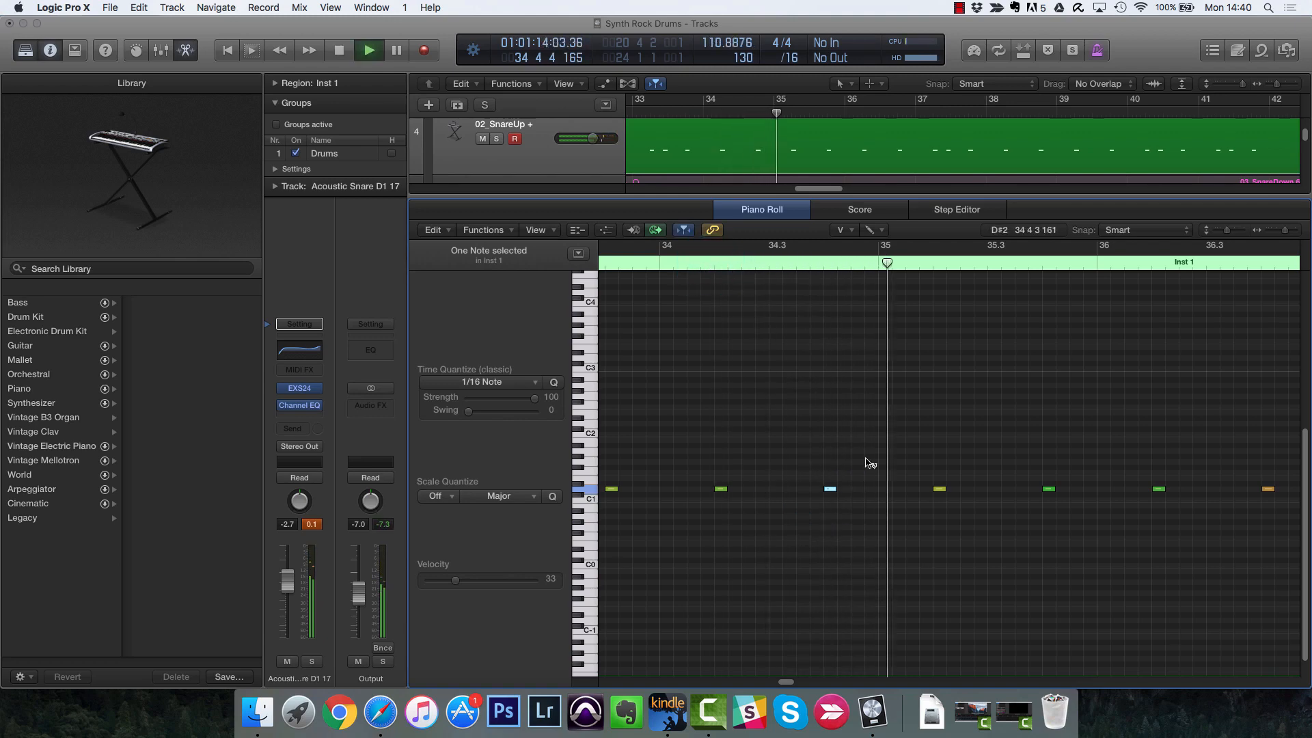
pyautogui.press('space')
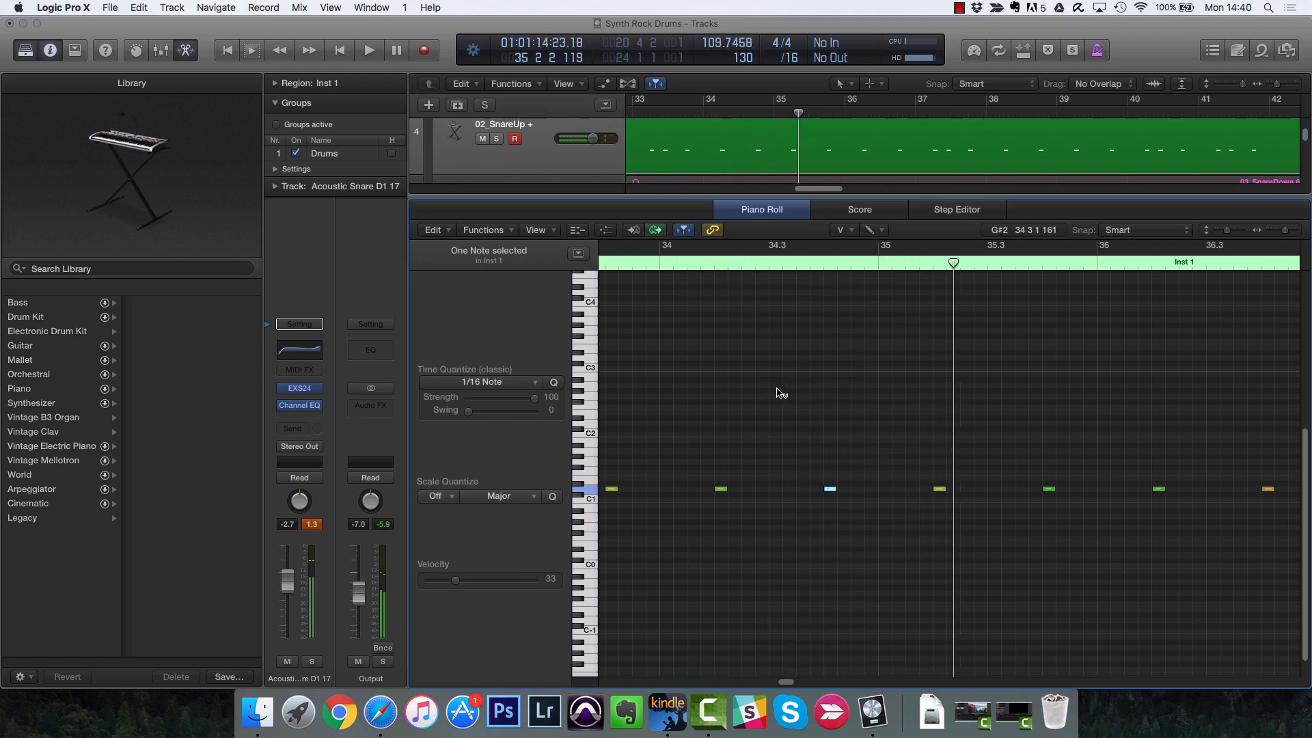
# Step: Return to the full track view and reopen the Inst 1 region in the Piano Roll
pyautogui.press('p')
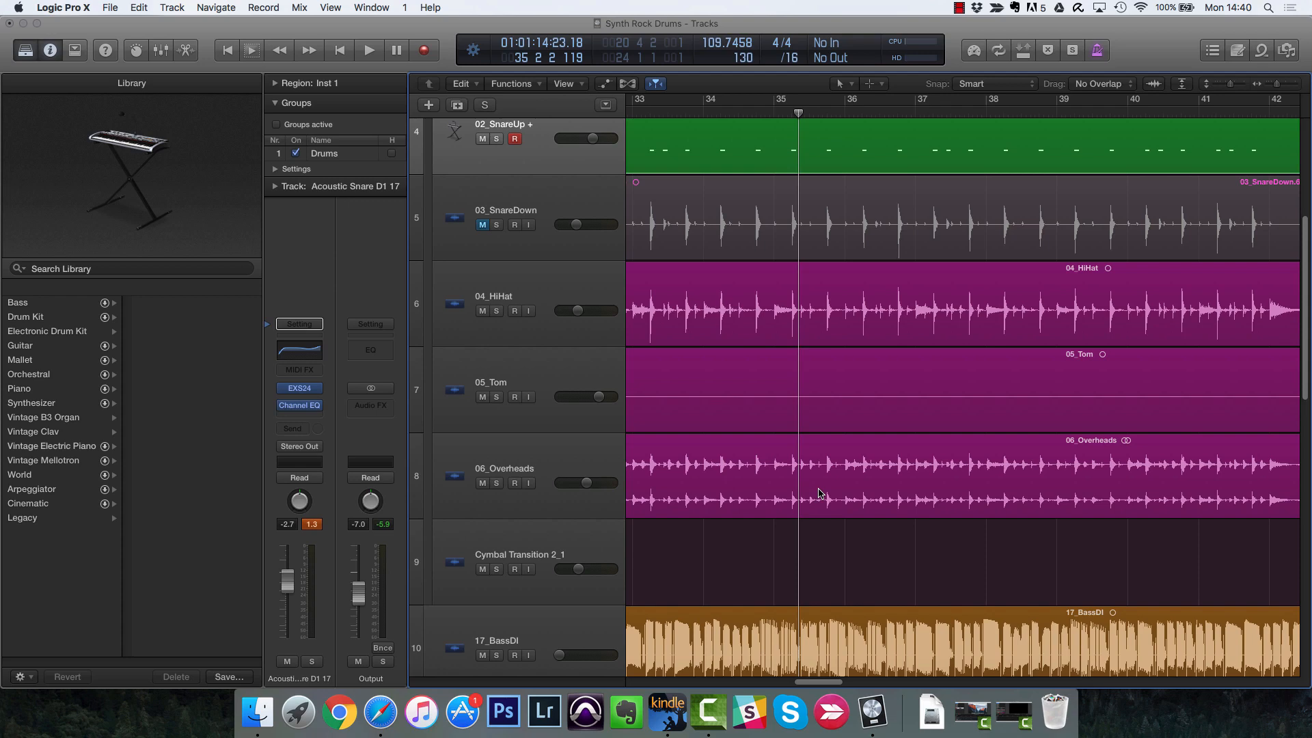
pyautogui.scroll(5, 704, 331)
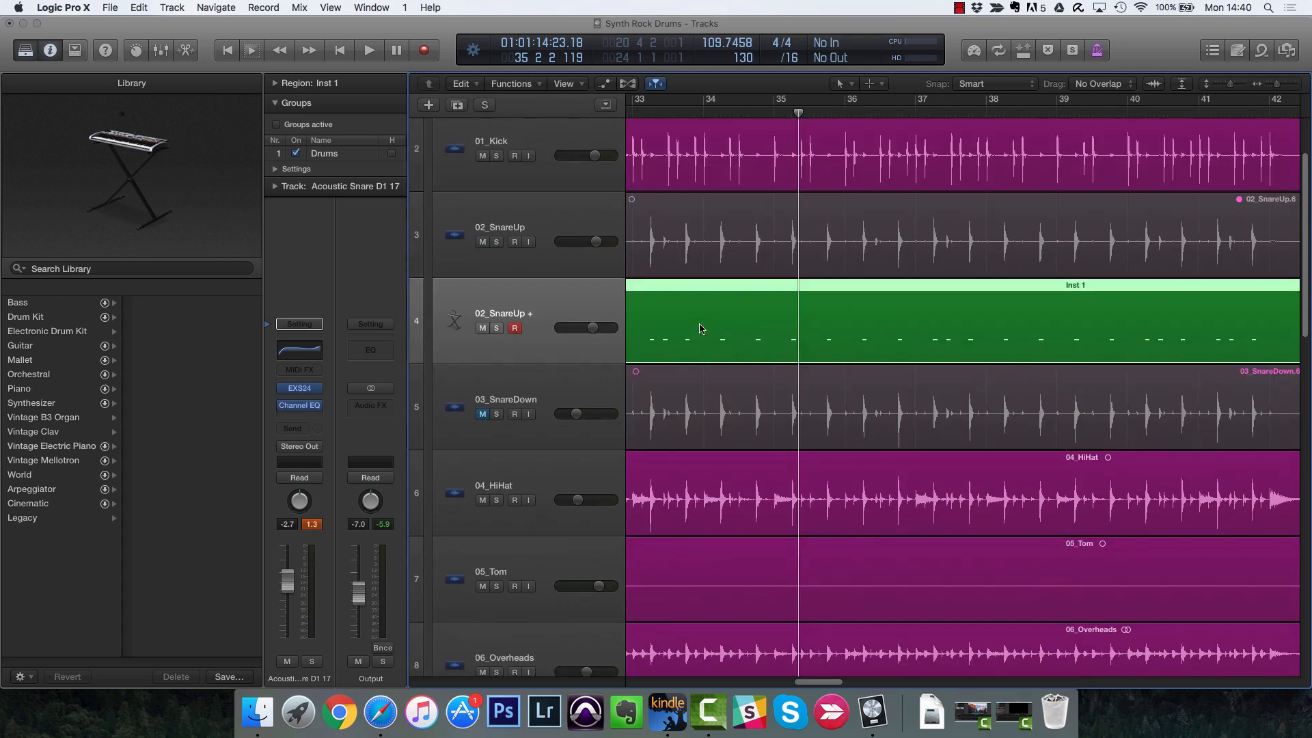
pyautogui.doubleClick(697, 329)
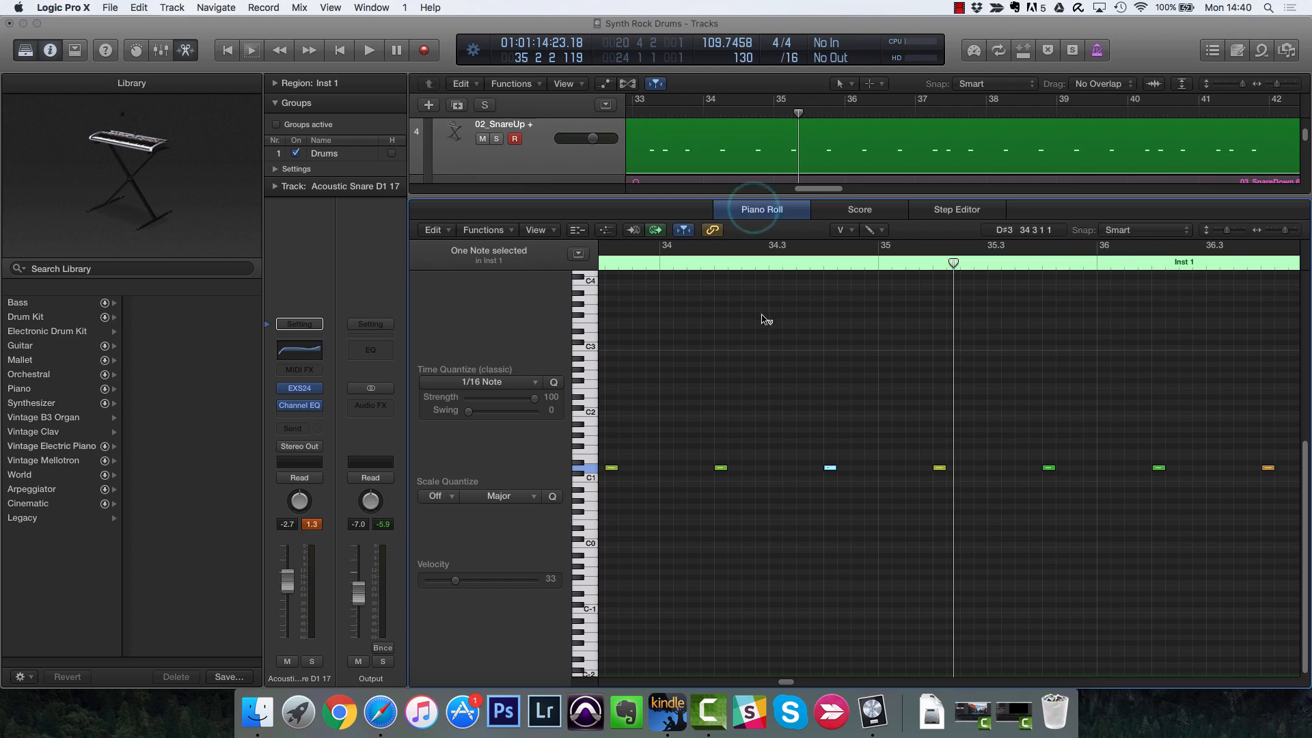
# Step: Review the Drum Replacement/Doubling settings for the whole 02_SnareUp track and close the dialog without applying it
pyautogui.click(673, 352)
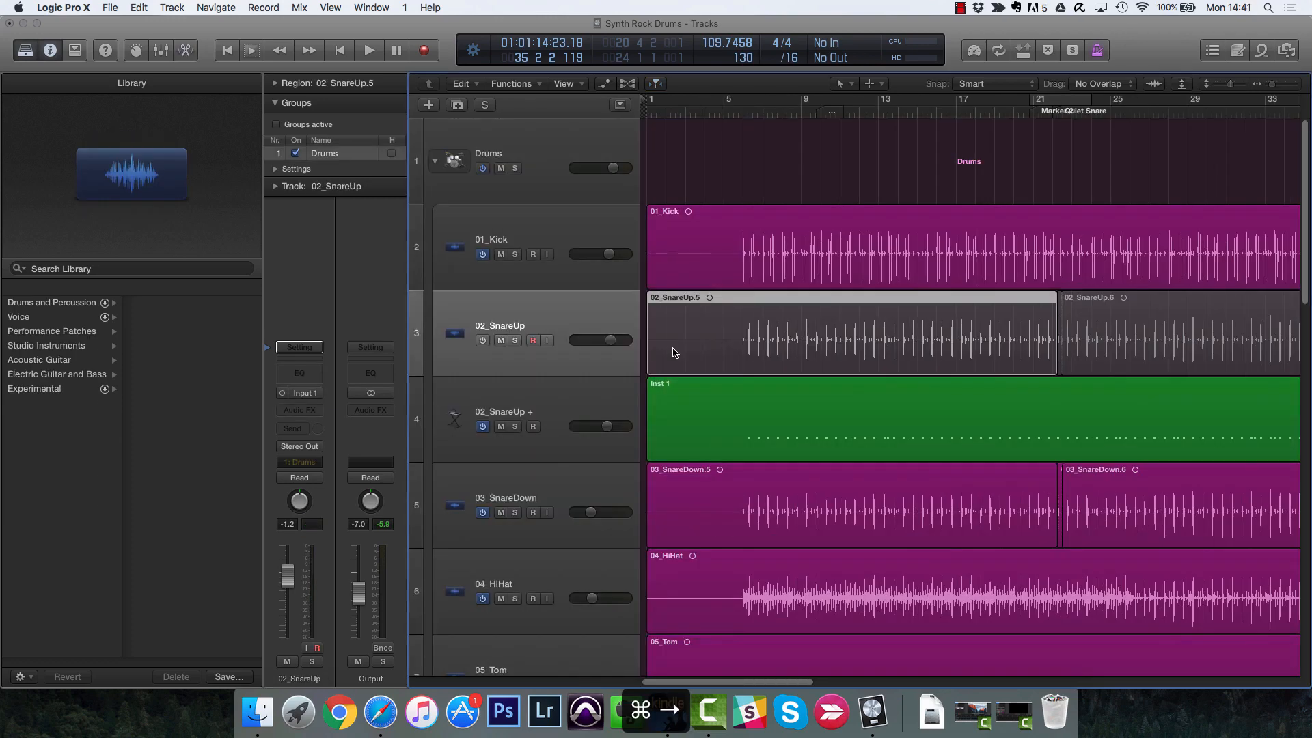
pyautogui.click(572, 314)
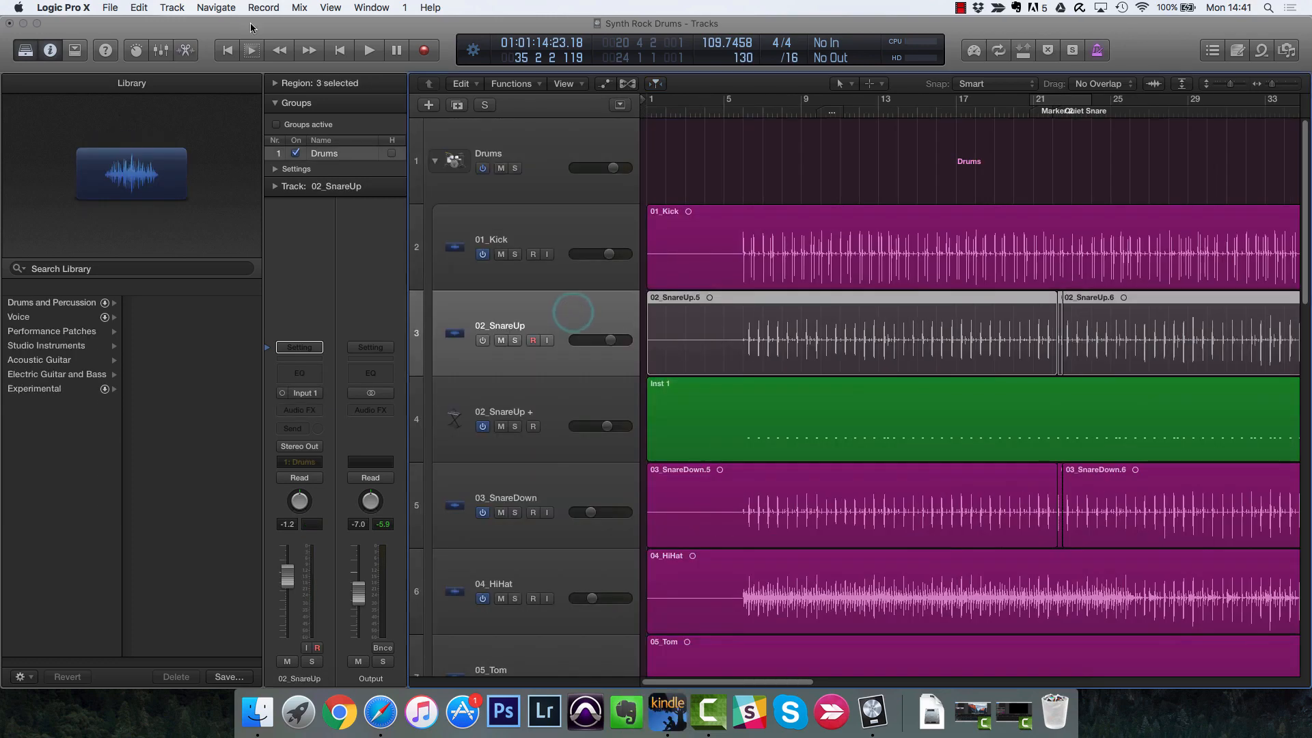
pyautogui.click(172, 7)
pyautogui.click(354, 225)
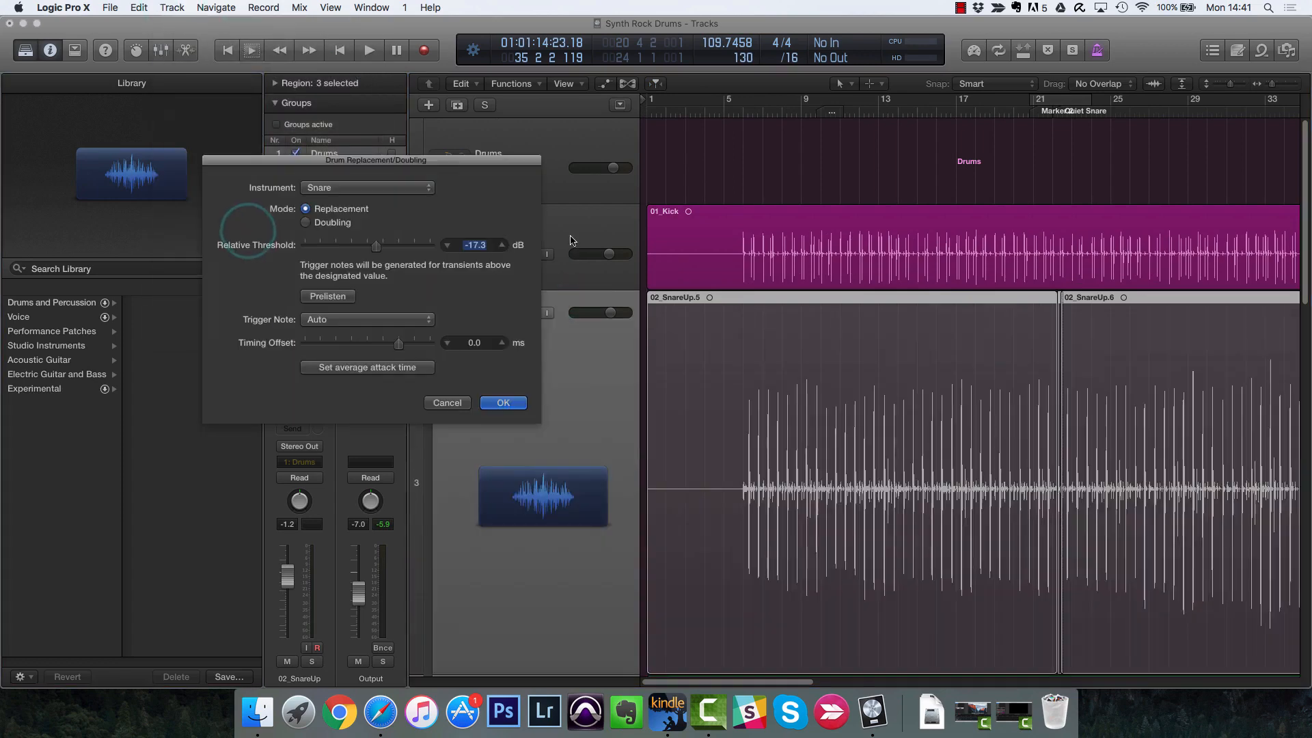
pyautogui.click(455, 403)
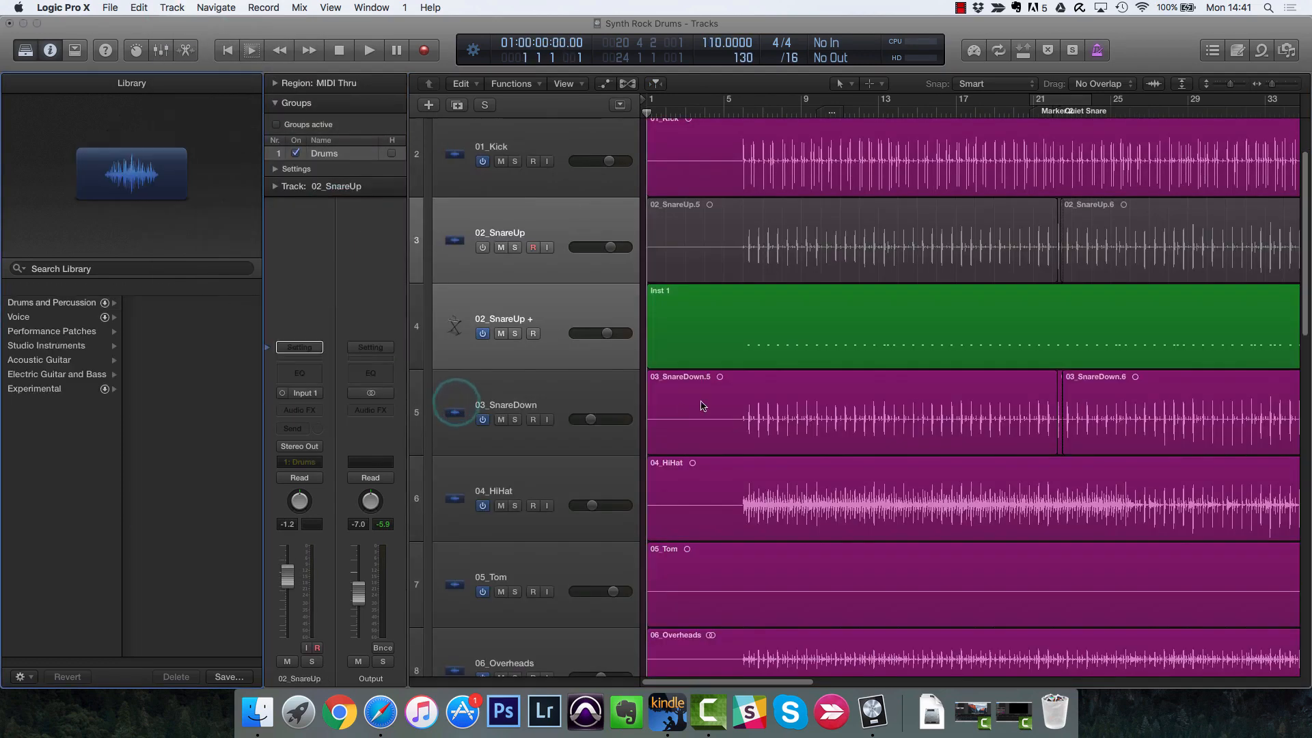
# Step: Turn the 02_SnareUp track back on and move the 03_SnareDown track directly above 02_SnareUp +, with the playhead at bar 6
pyautogui.click(483, 249)
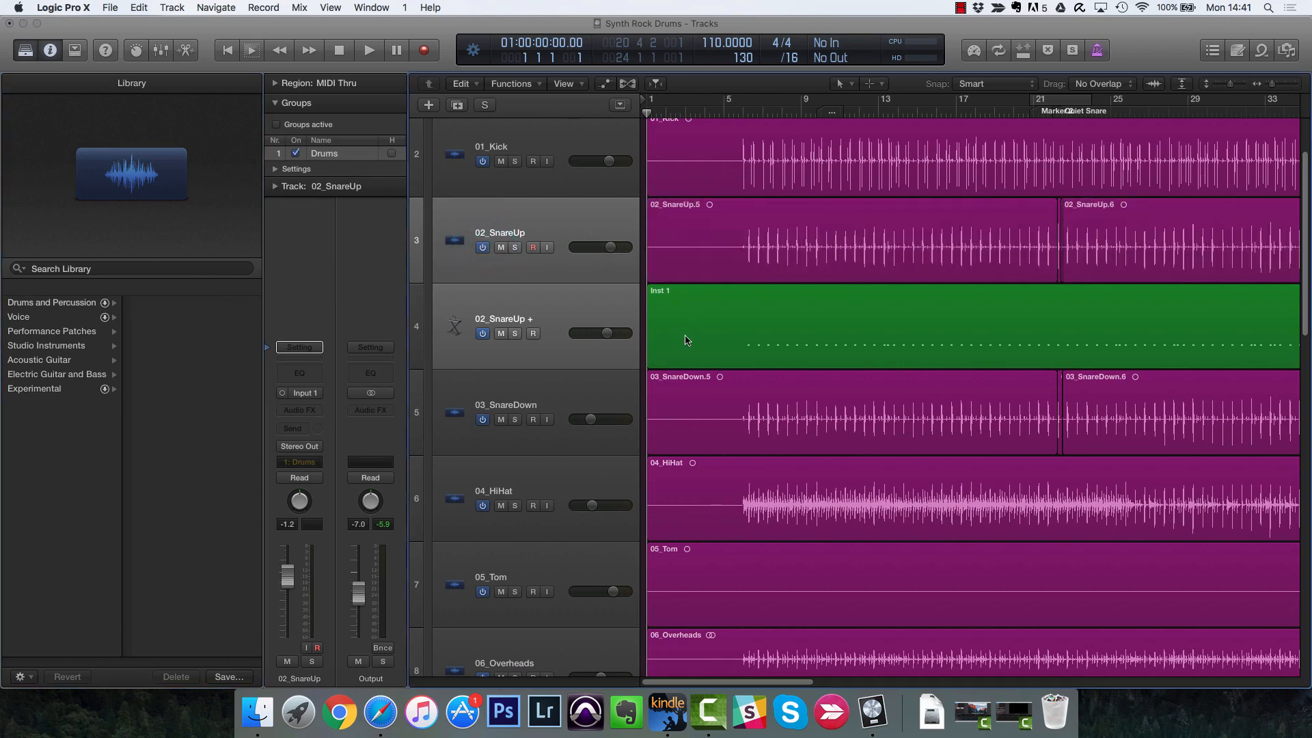
pyautogui.click(741, 111)
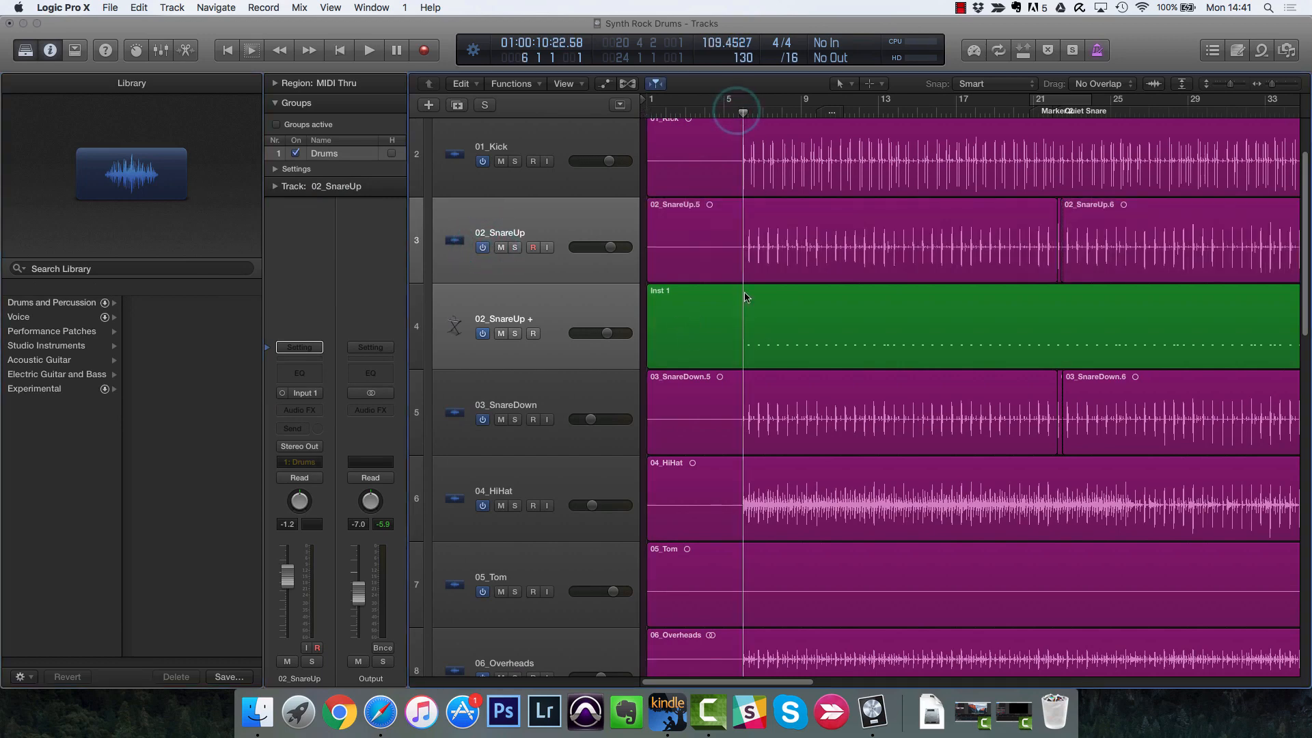
pyautogui.moveTo(585, 403); pyautogui.dragTo(784, 258)
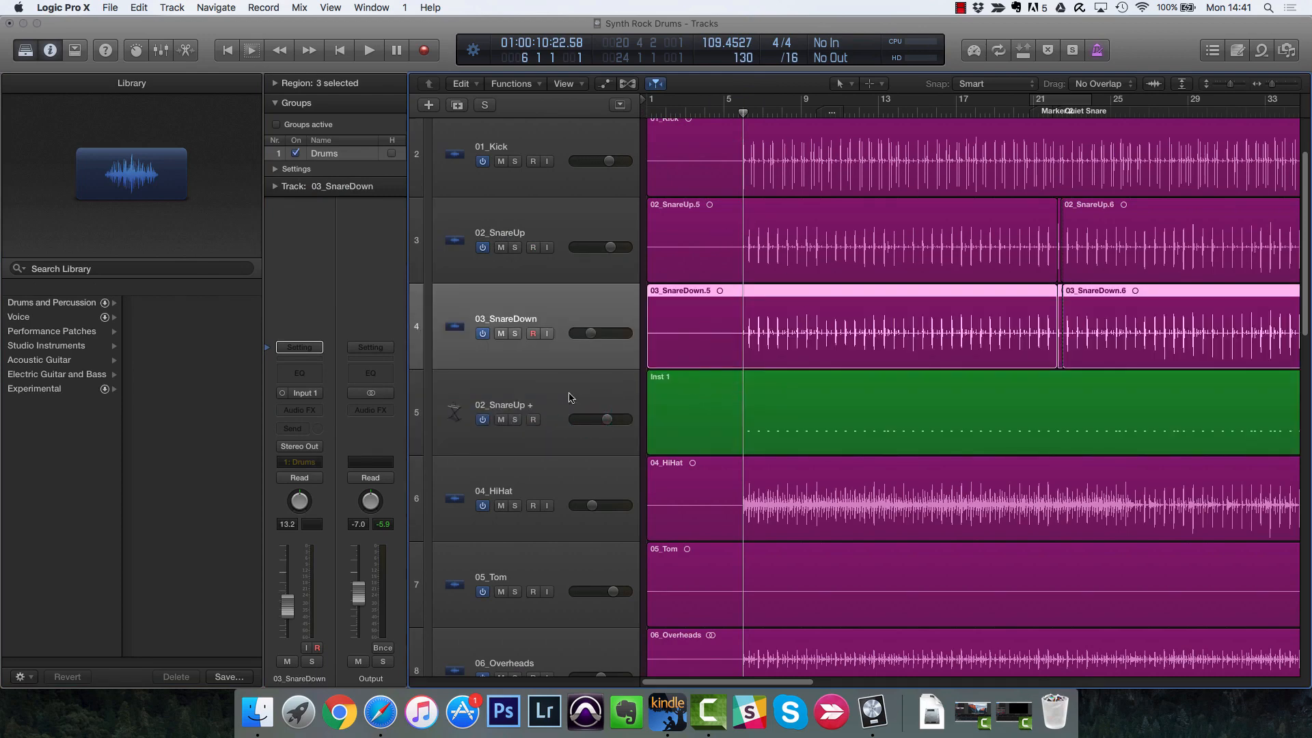
# Step: Pull the 02_SnareUp + volume down to -∞ dB and play the recorded drums in a cycle from bar 11 to 17
pyautogui.moveTo(610, 421); pyautogui.dragTo(573, 419)
pyautogui.click(562, 410)
pyautogui.click(595, 311)
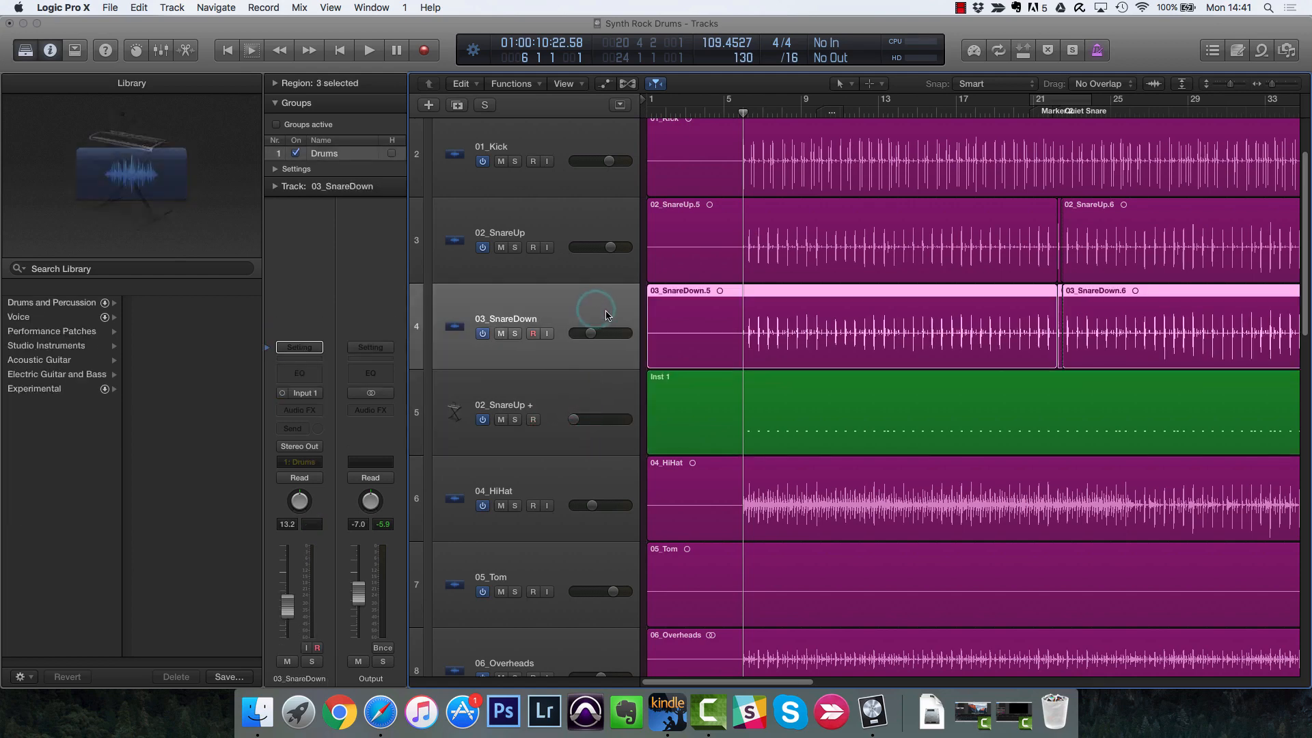
pyautogui.press('space')
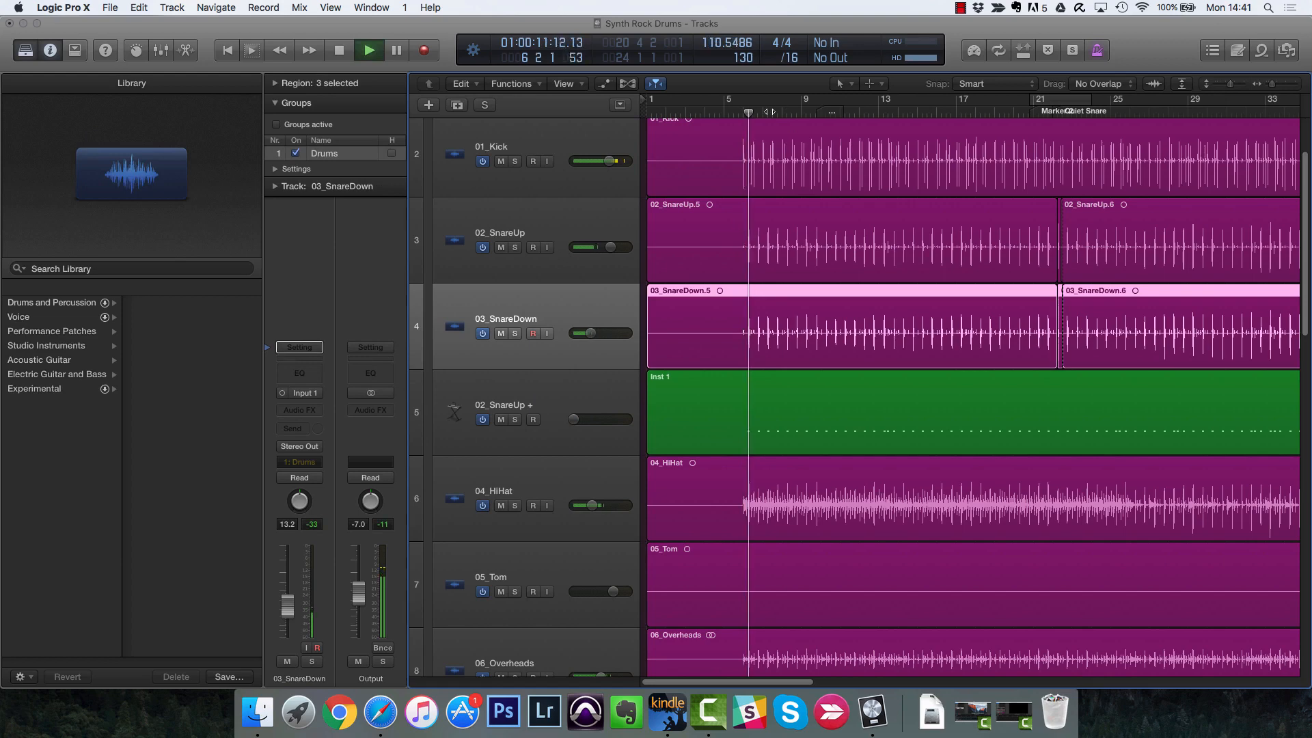
pyautogui.moveTo(841, 102); pyautogui.dragTo(955, 102)
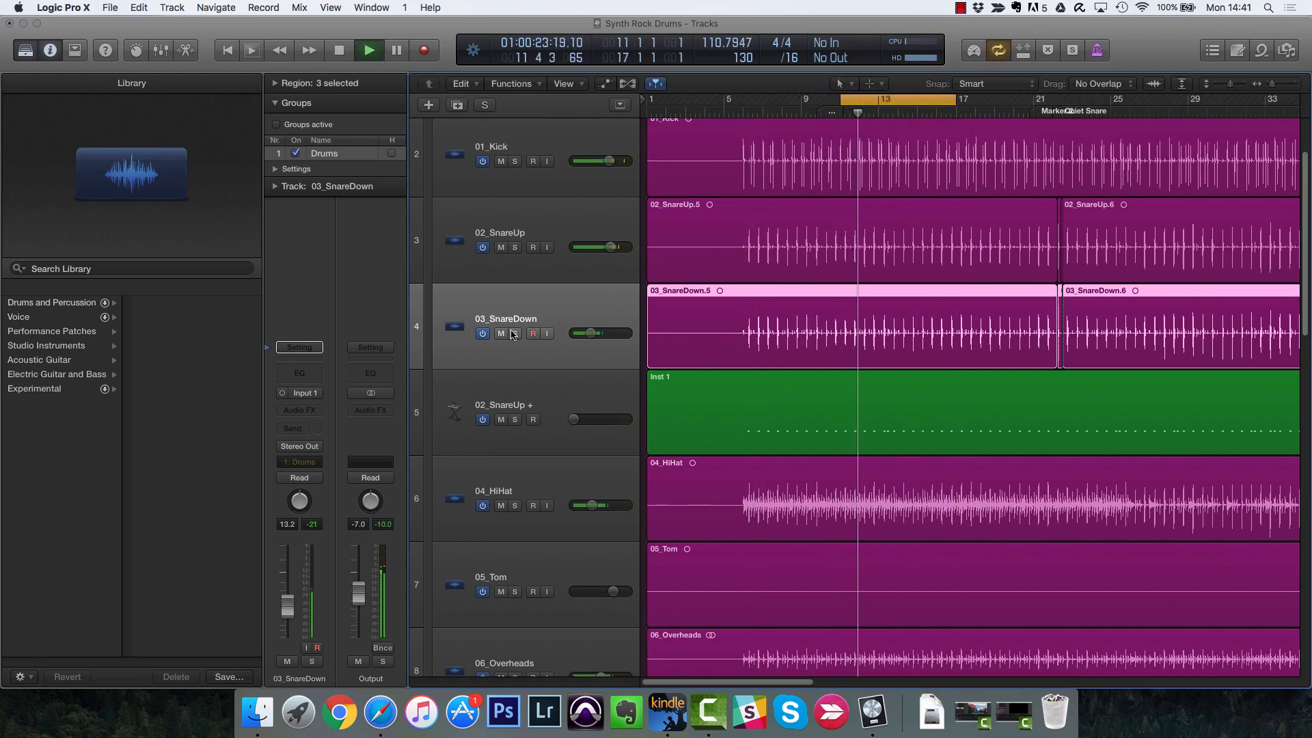
# Step: Balance the recorded snares during playback by setting 02_SnareUp to -0.2 dB and 03_SnareDown to -2.8 dB
pyautogui.click(502, 247)
pyautogui.click(502, 247)
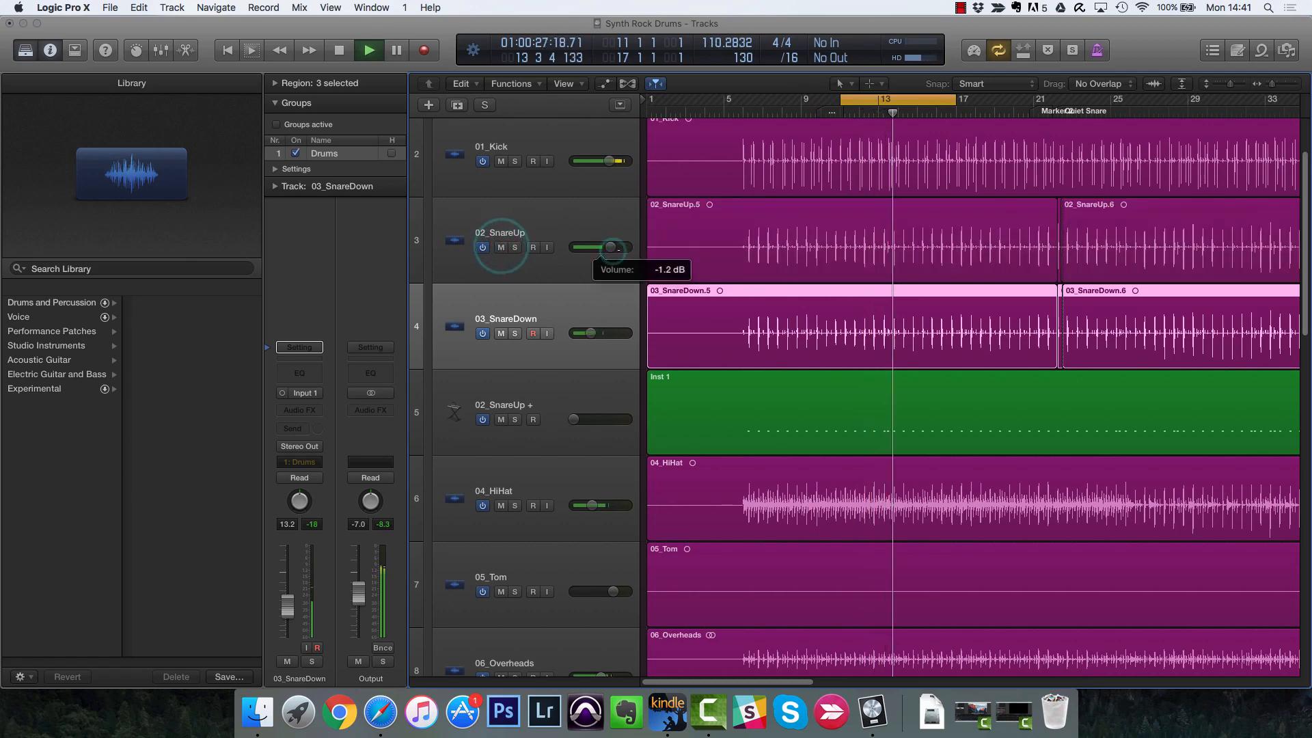
pyautogui.moveTo(610, 247); pyautogui.dragTo(614, 248)
pyautogui.moveTo(588, 332); pyautogui.dragTo(606, 333)
pyautogui.moveTo(613, 247); pyautogui.dragTo(612, 247)
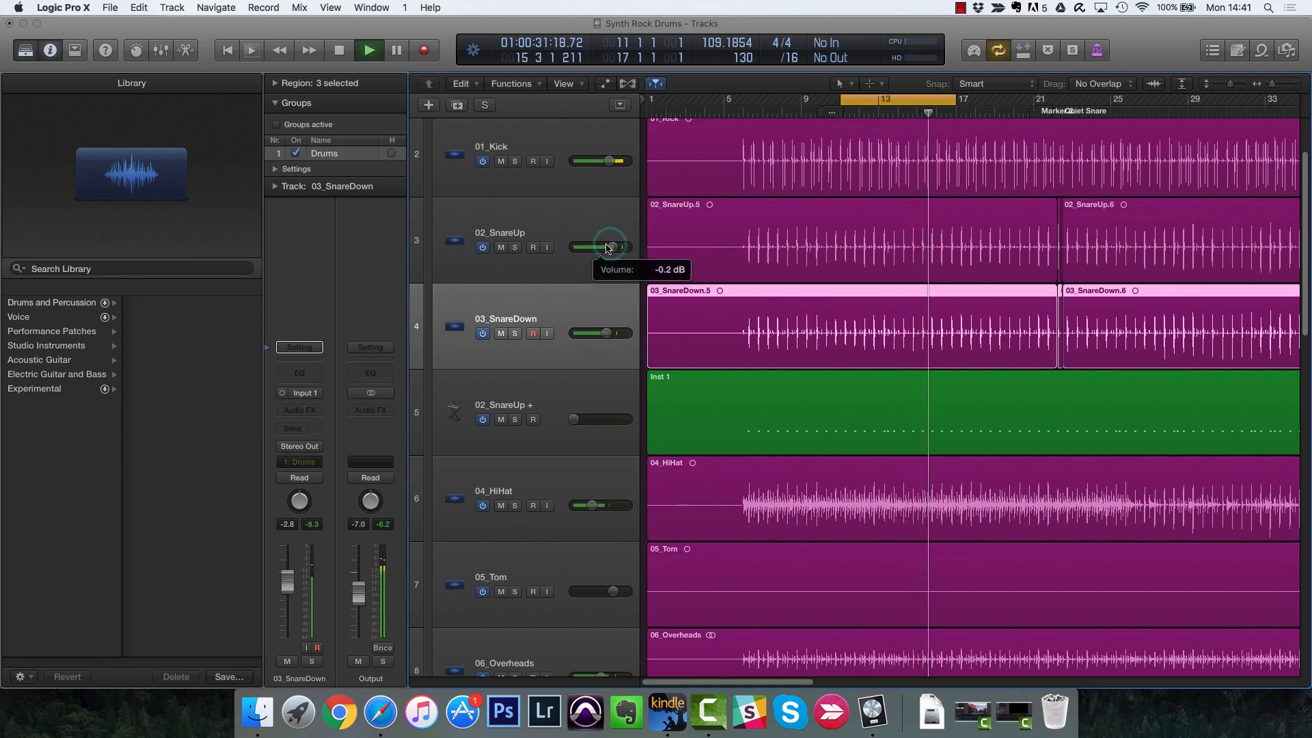
pyautogui.press('space')
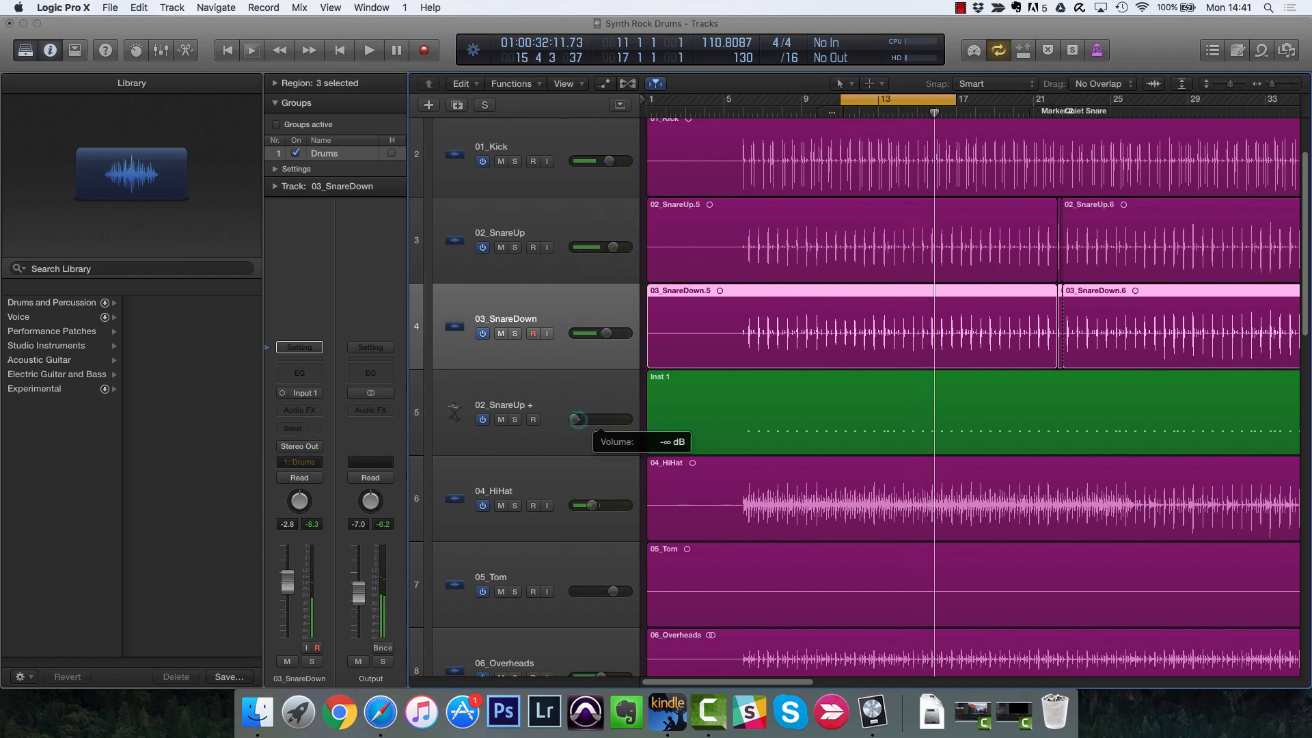
# Step: Blend in the sampled snare during playback, raising 02_SnareUp + to -0.6 dB and lowering 03_SnareDown to -4.7 dB
pyautogui.press('space')
pyautogui.moveTo(592, 419); pyautogui.dragTo(614, 419)
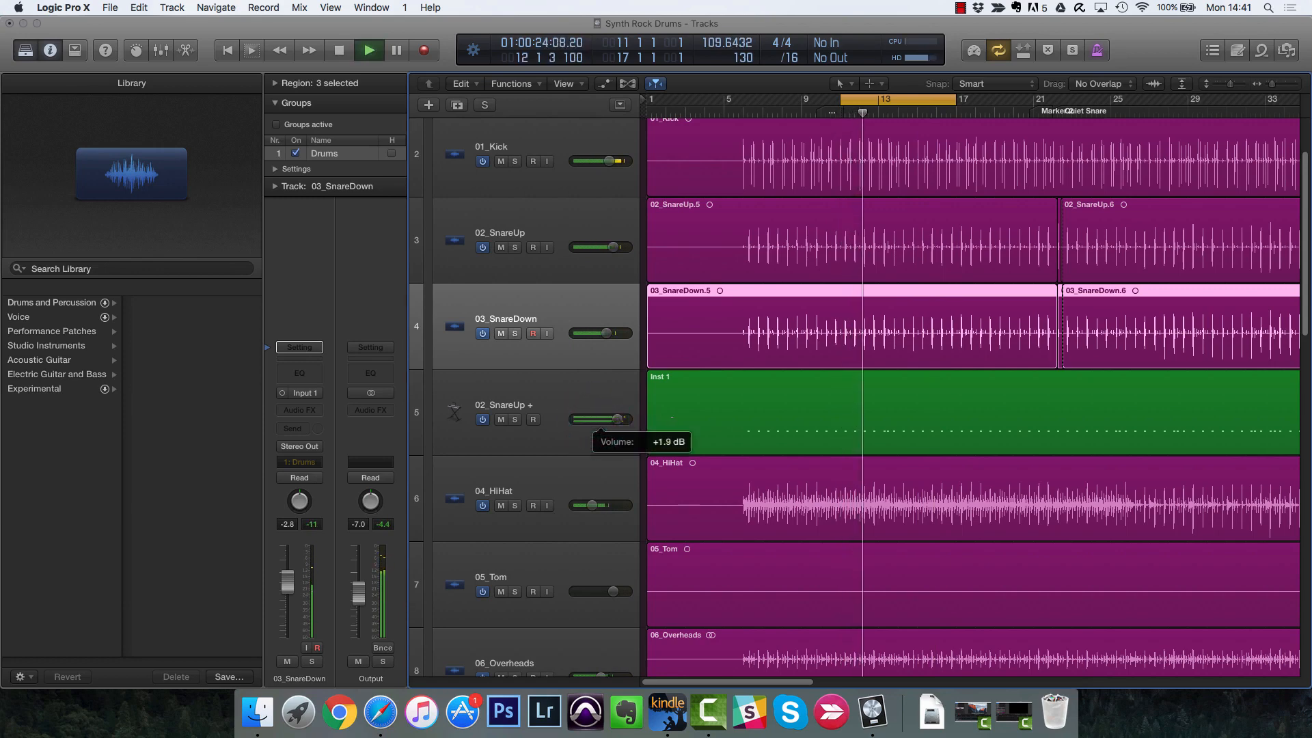
pyautogui.click(613, 419)
pyautogui.press('space')
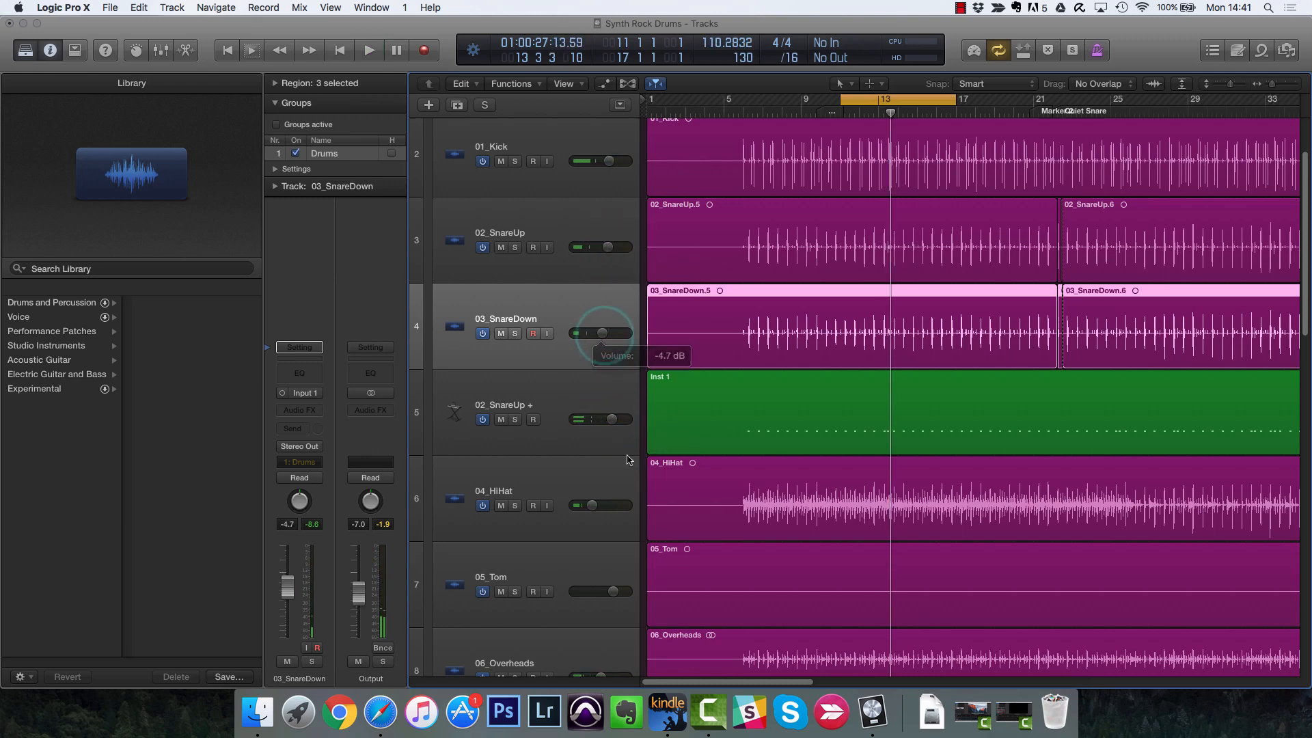
pyautogui.press('space')
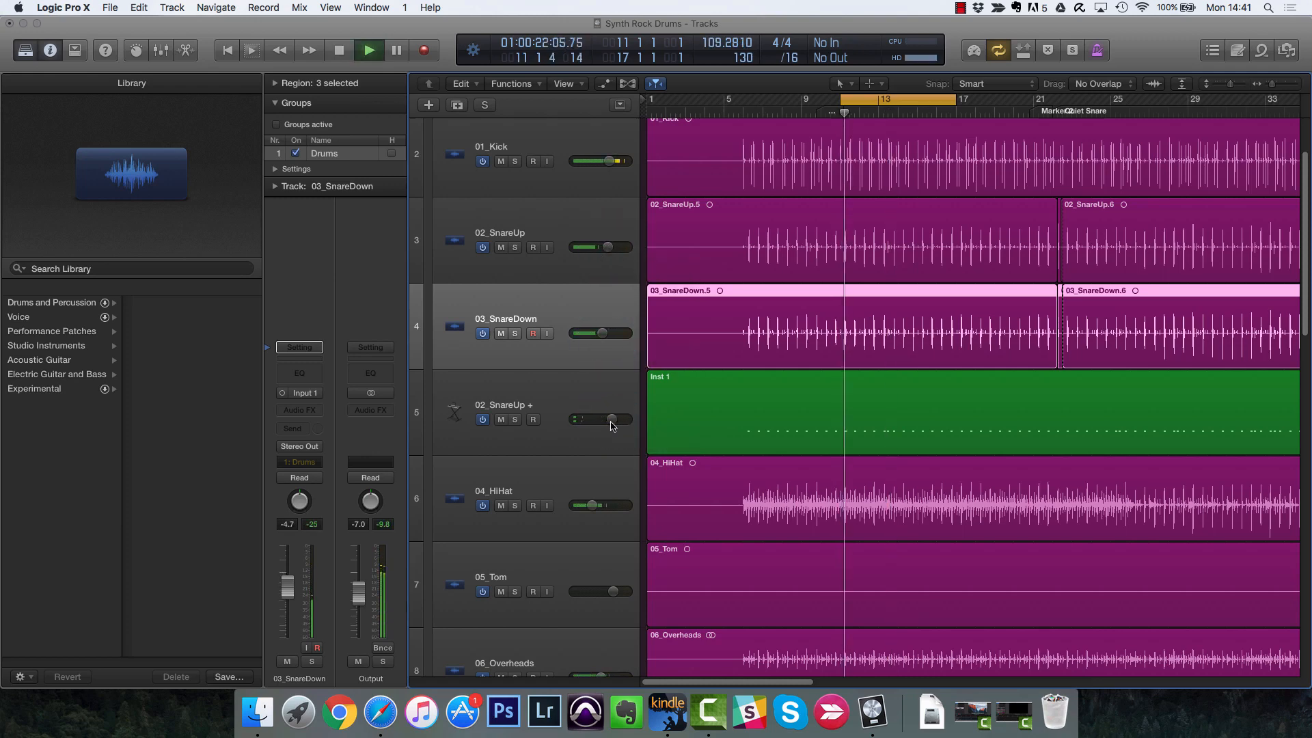
# Step: Compare the mix with 02_SnareUp + muted and unmuted, select that track and stop playback
pyautogui.click(502, 419)
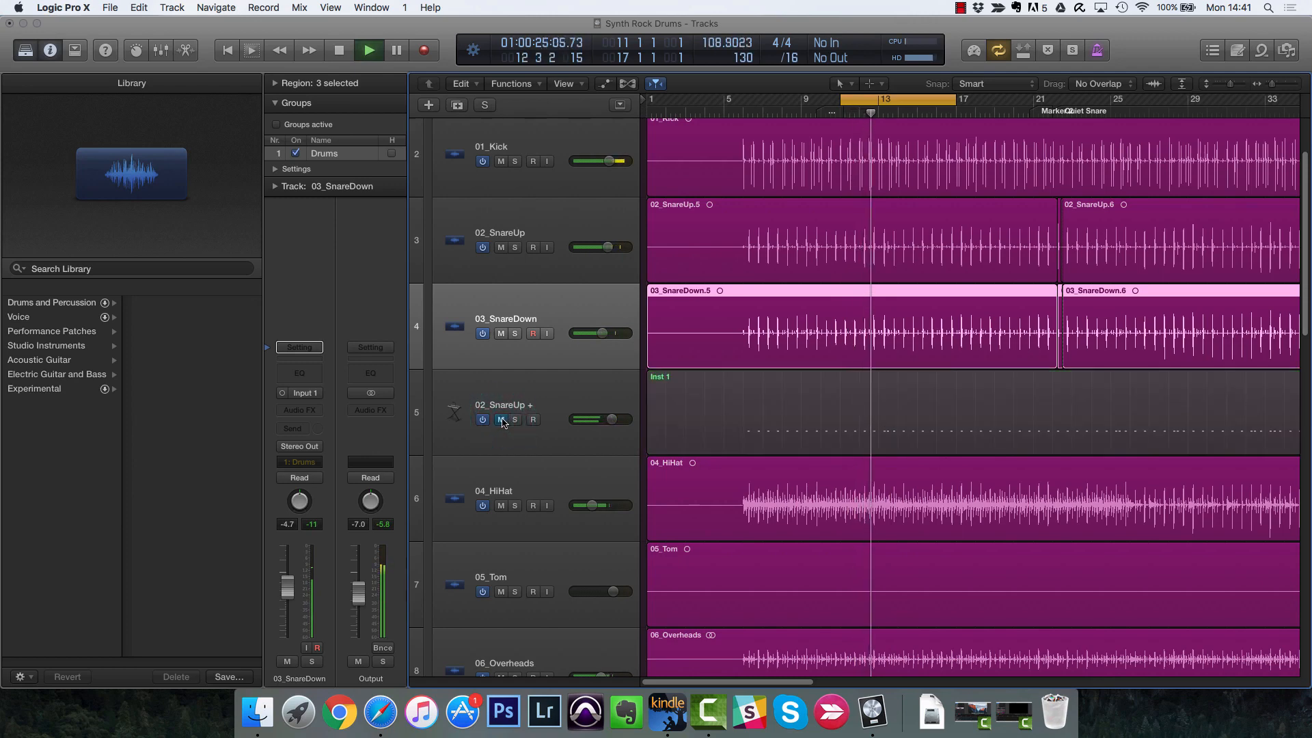
pyautogui.click(502, 419)
pyautogui.click(552, 392)
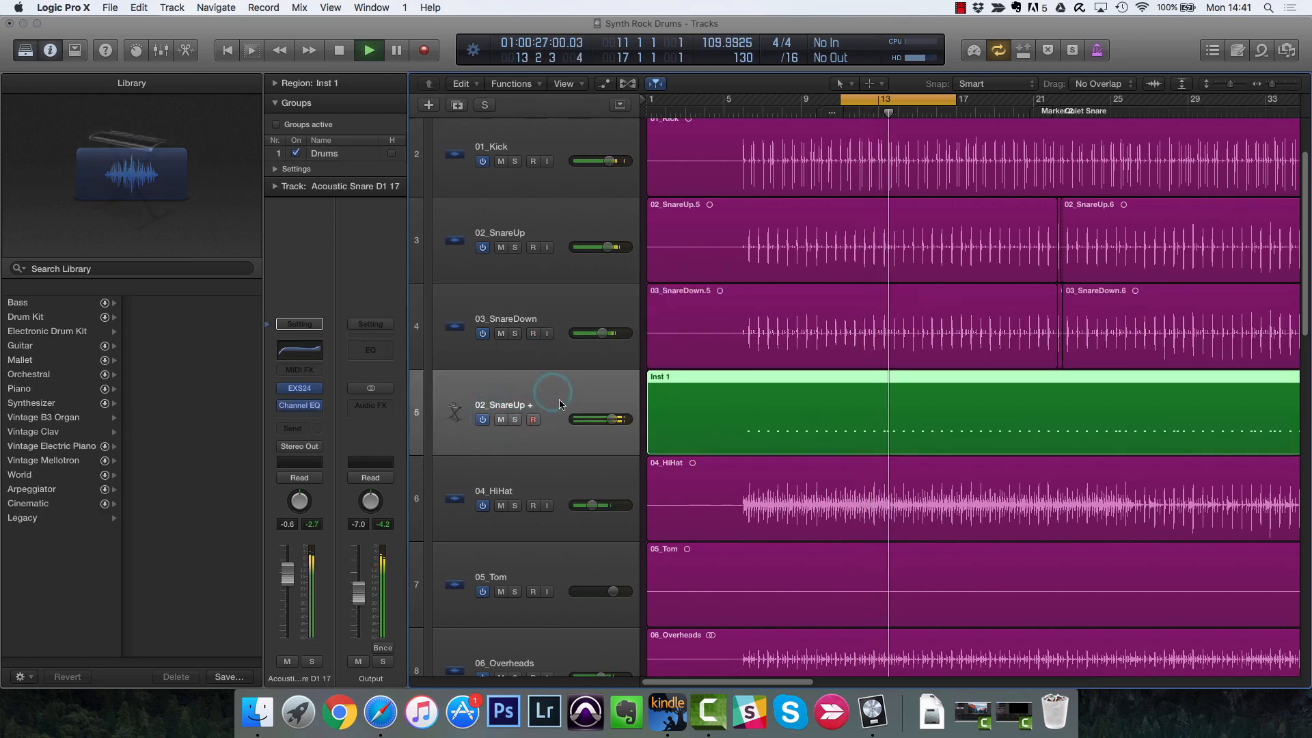
pyautogui.press('space')
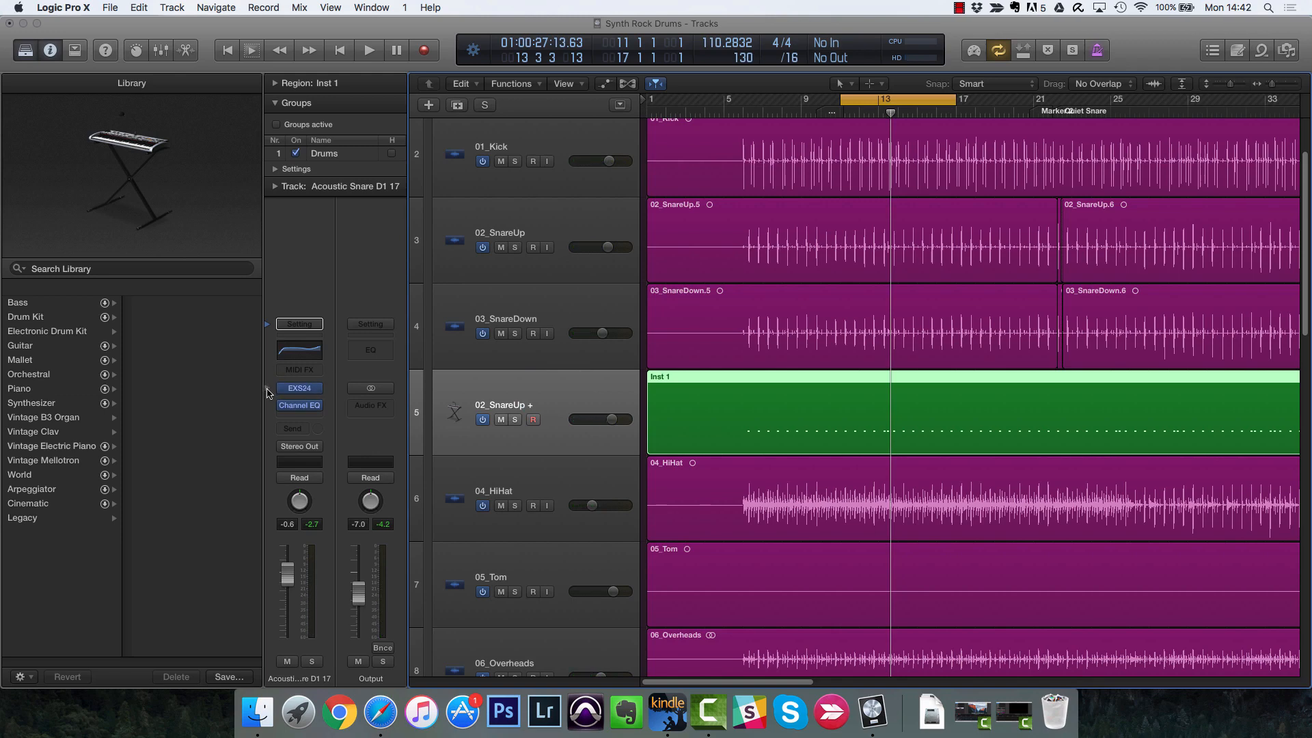
# Step: Load the Body Snare D1 03 sample from Layer Snares into the EXS24 of the 02_SnareUp + track
pyautogui.click(267, 392)
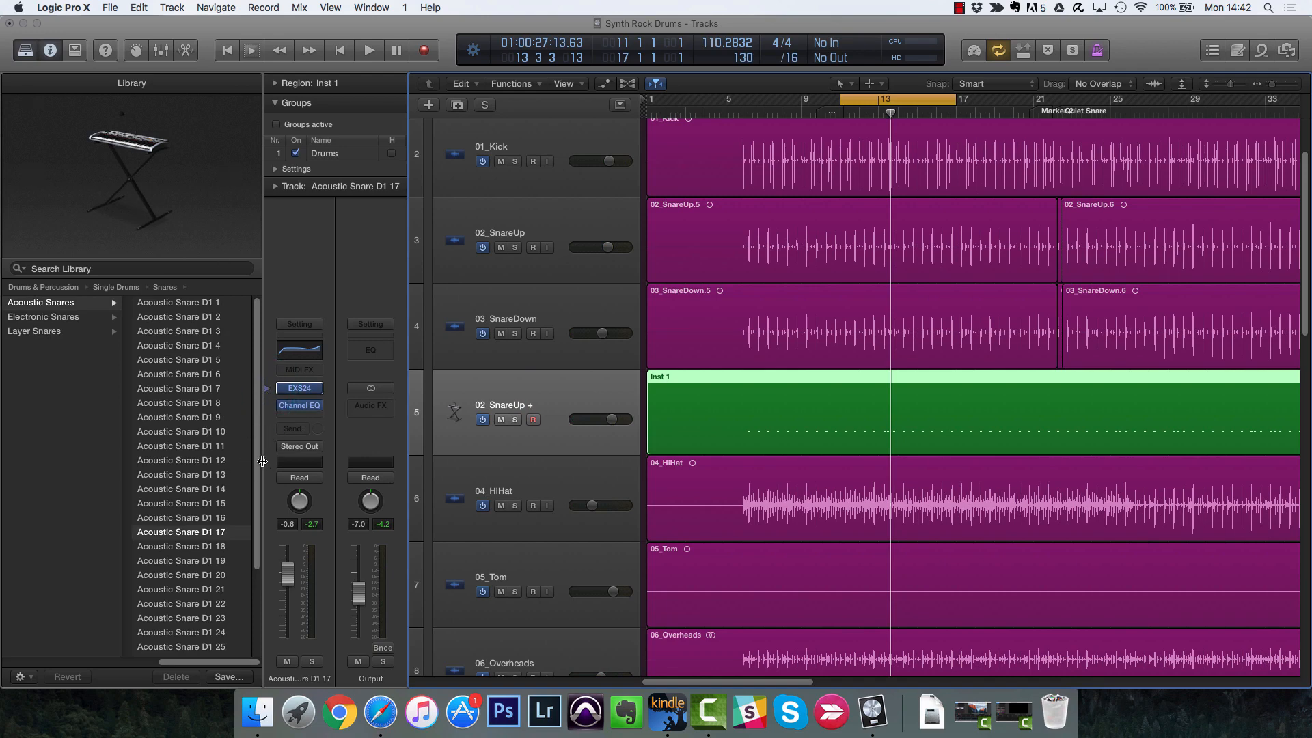
pyautogui.scroll(-3, 191, 410)
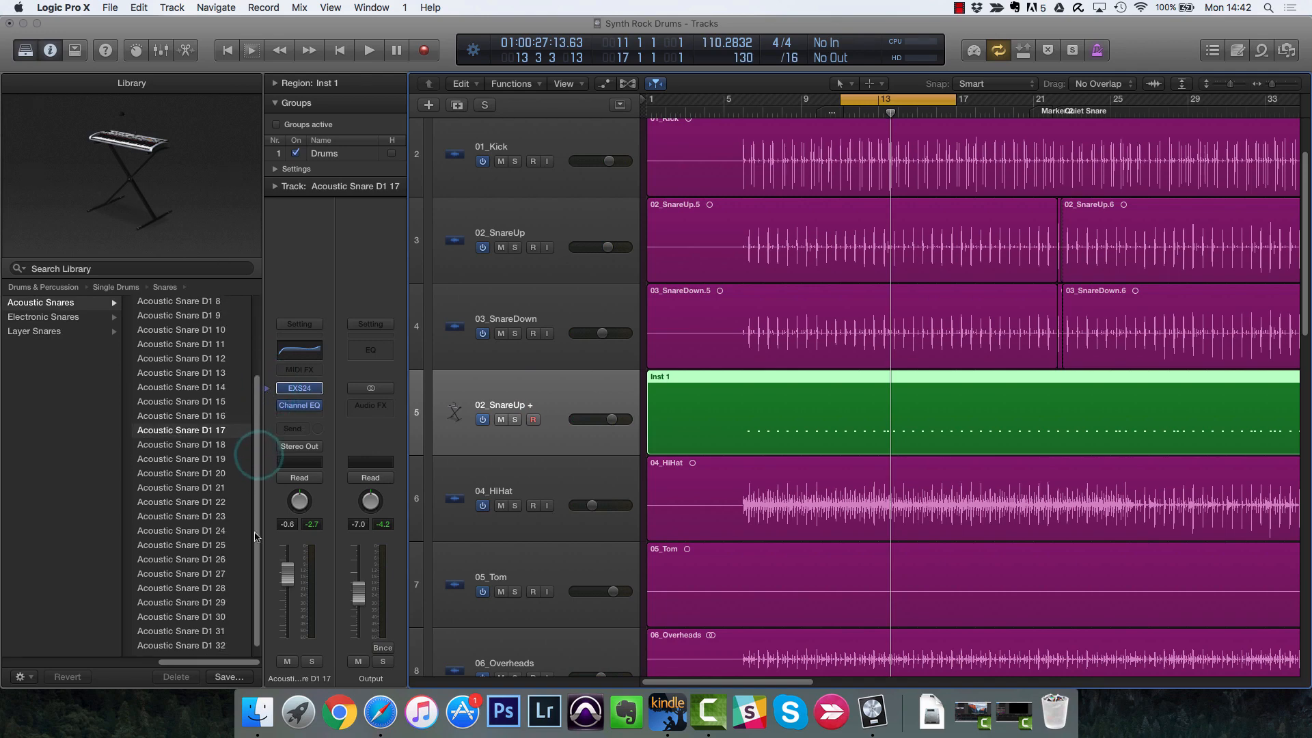
pyautogui.click(75, 334)
pyautogui.scroll(-3, 244, 399)
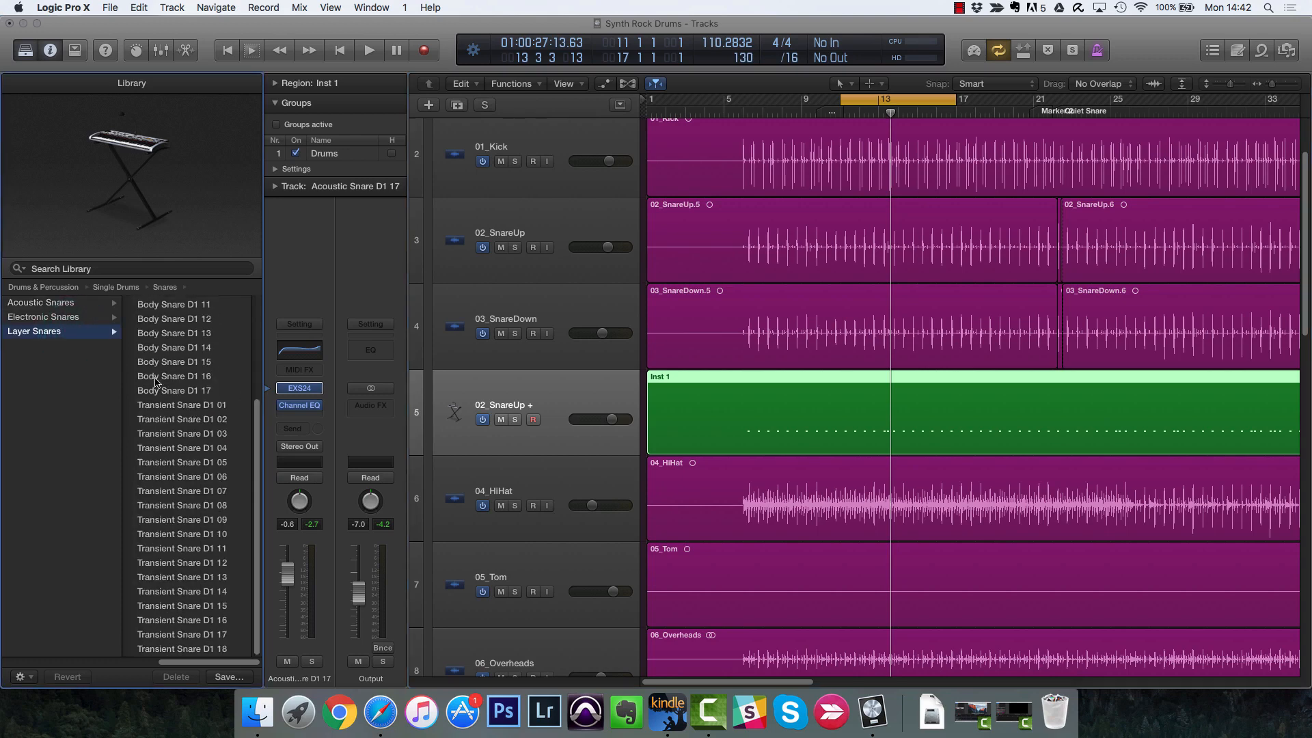
pyautogui.click(68, 332)
pyautogui.click(186, 331)
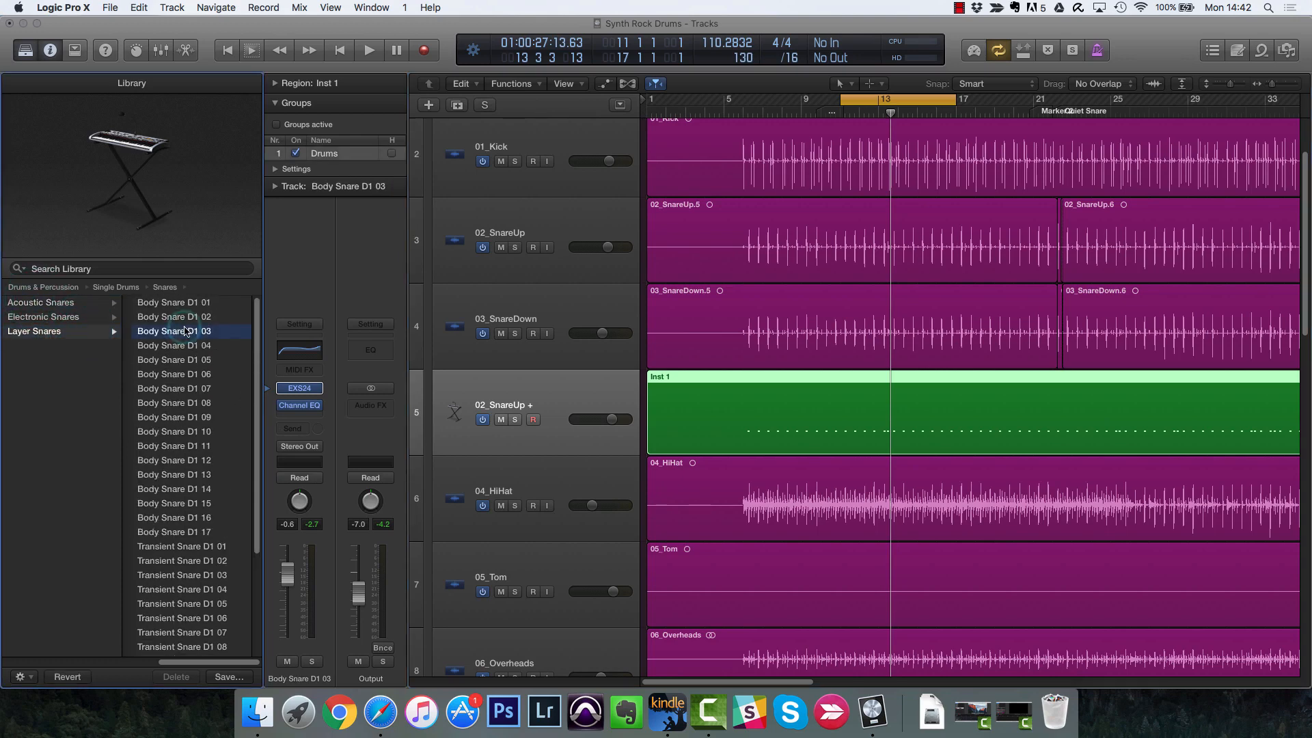
# Step: Solo the 02_SnareUp + track and audition Body Snare D1 06 and Body Snare D1 10 during cycle playback
pyautogui.click(516, 419)
pyautogui.scroll(-3, 209, 392)
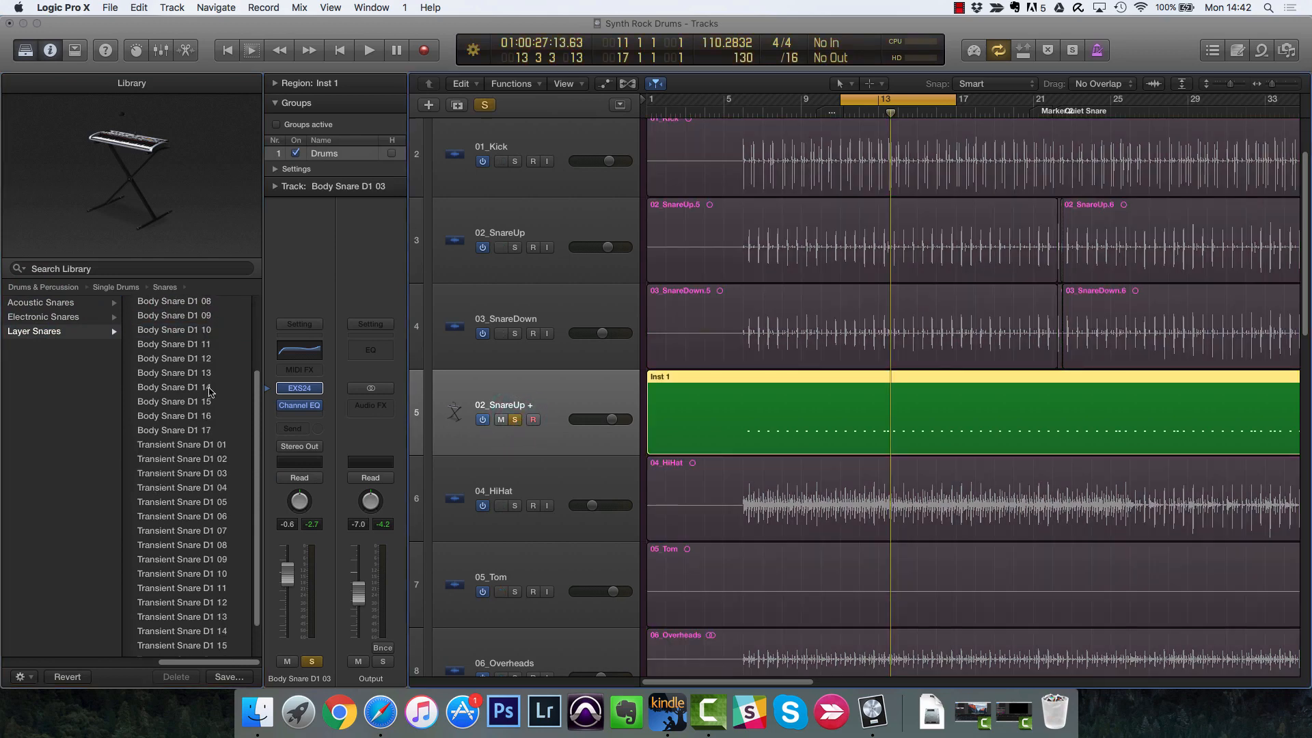
pyautogui.scroll(-4, 210, 391)
pyautogui.scroll(5, 205, 394)
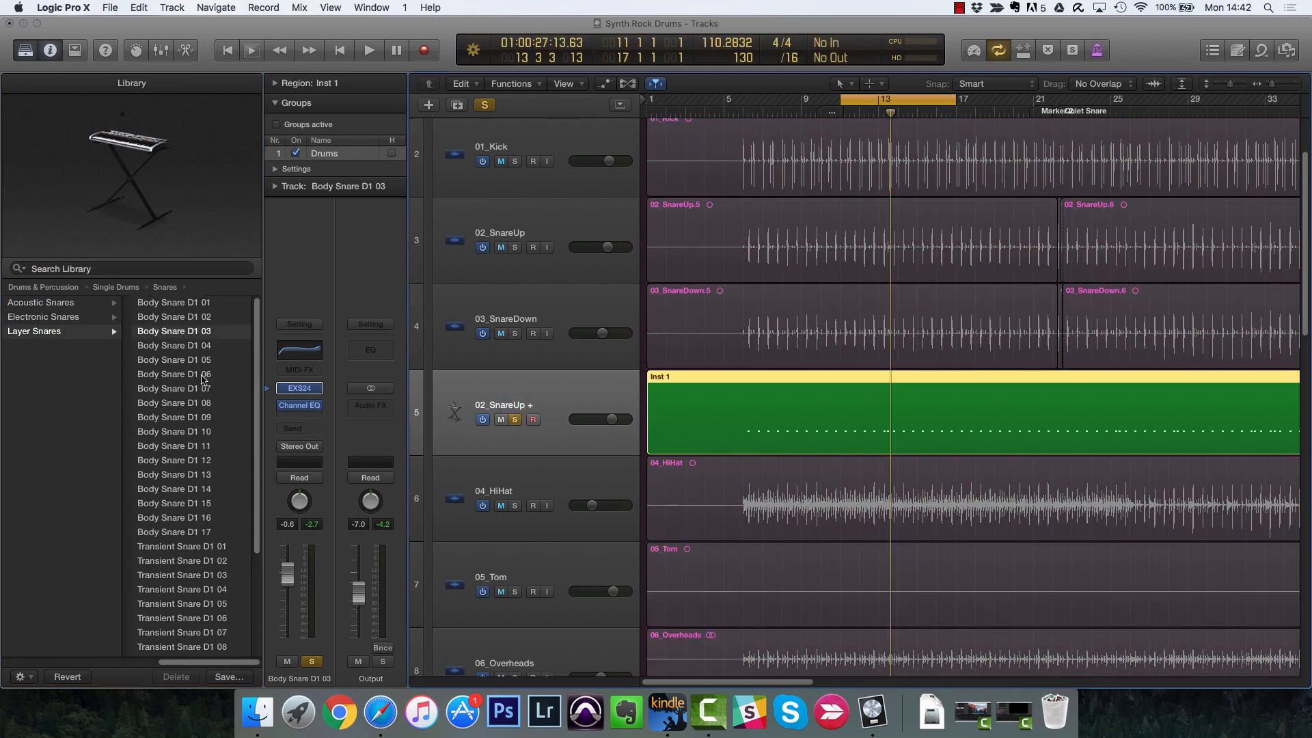
pyautogui.press('space')
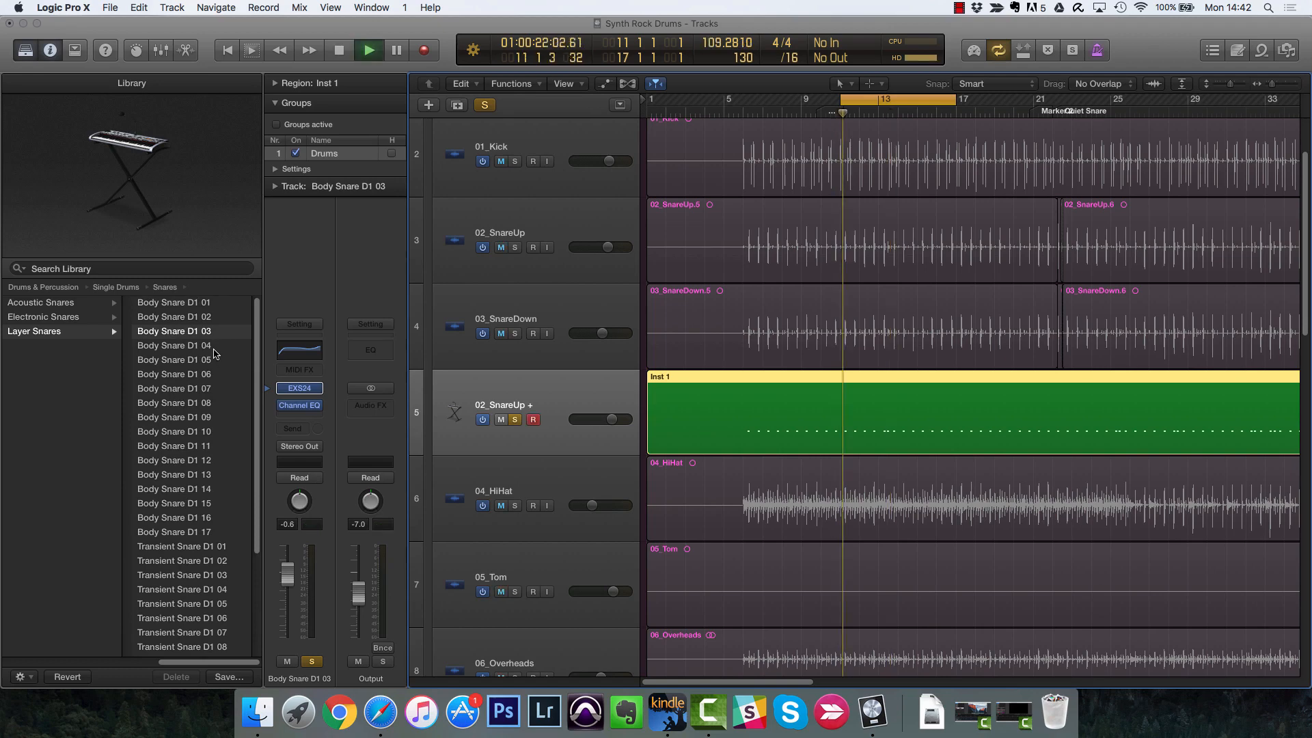
pyautogui.click(205, 374)
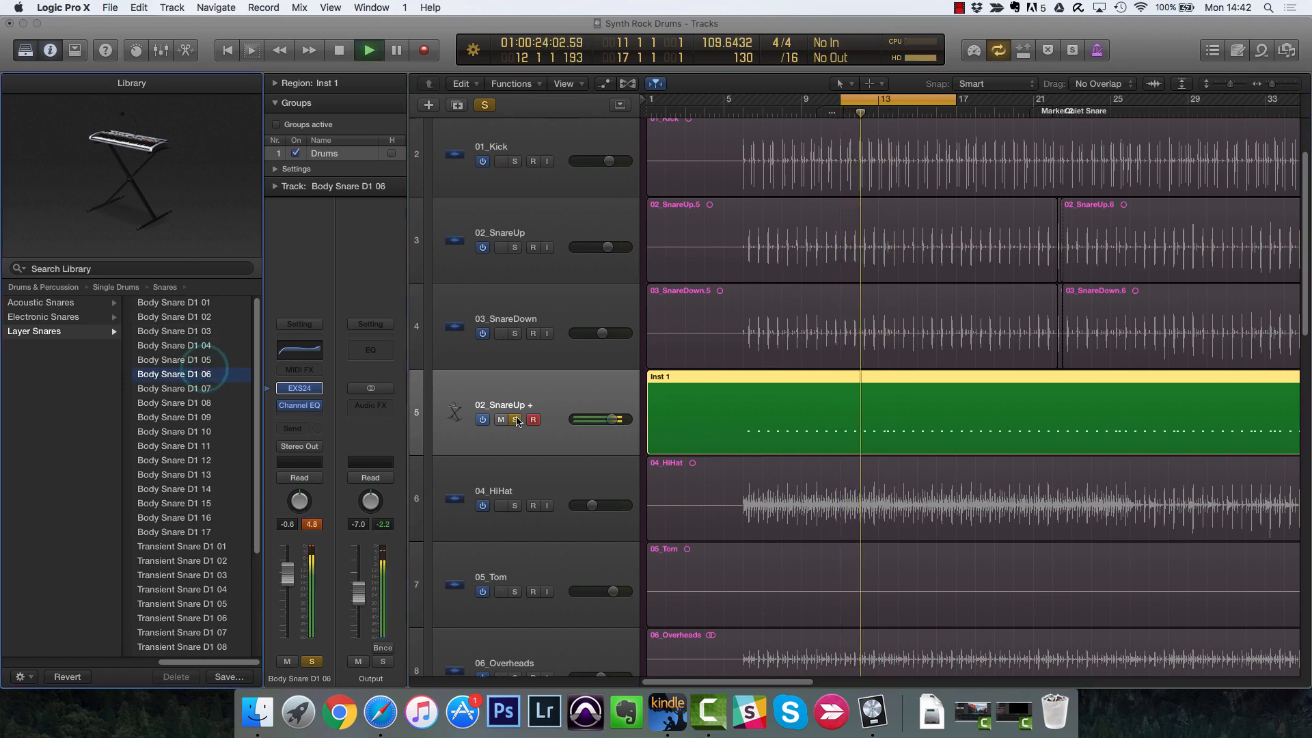
pyautogui.click(225, 431)
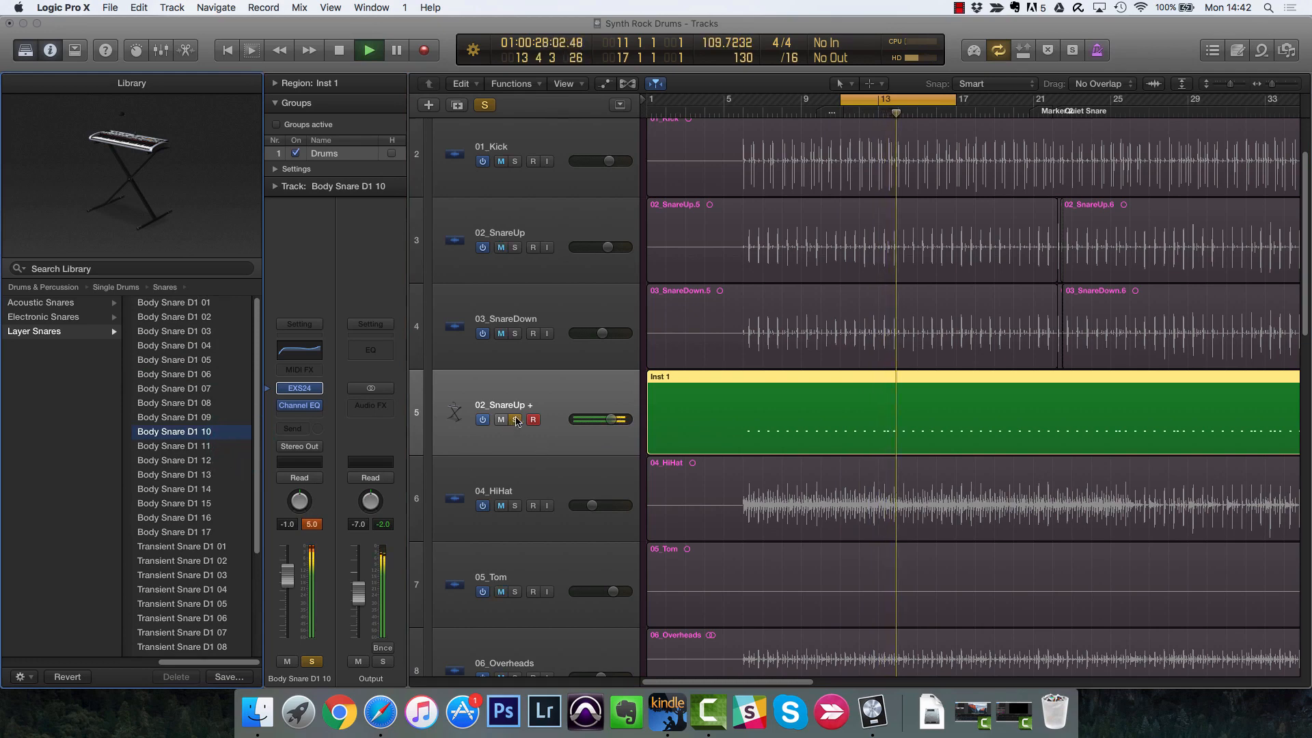
# Step: Unsolo the 02_SnareUp + track and audition the Body Snare D1 12 to D1 16 samples within the full drum mix
pyautogui.press('s')
pyautogui.click(212, 460)
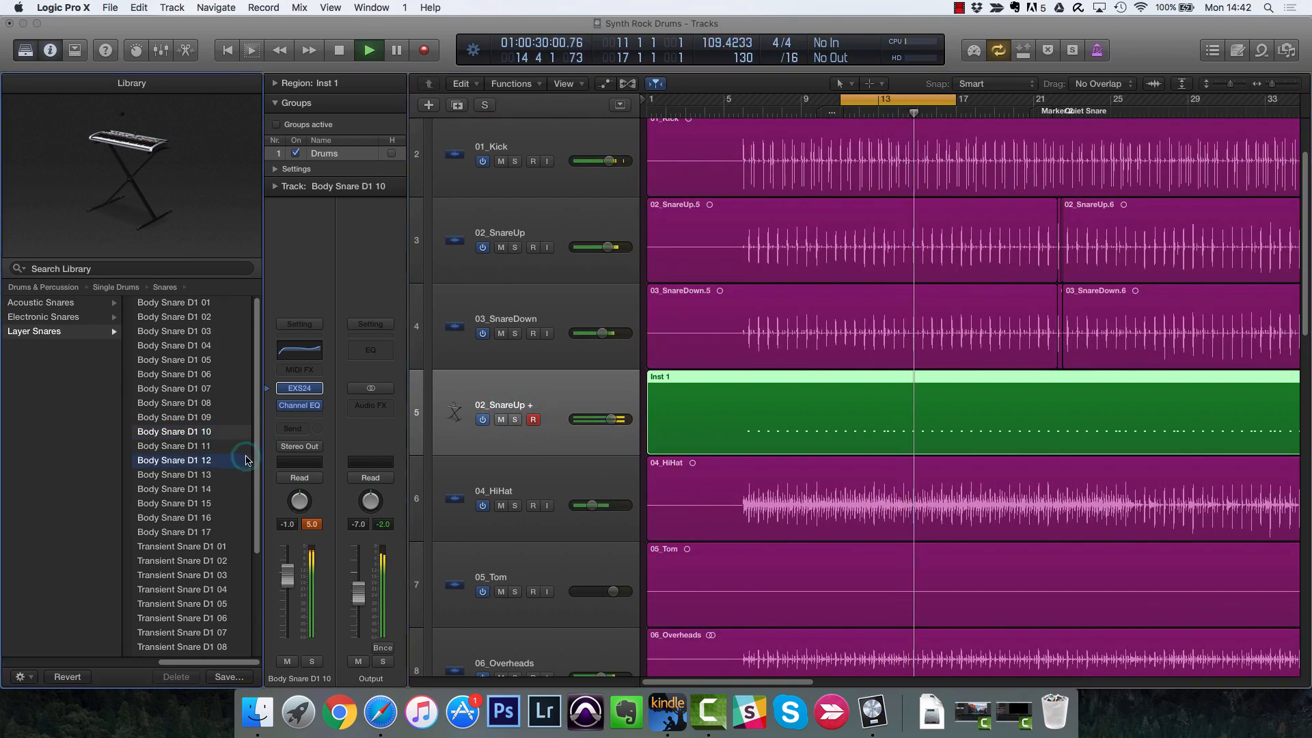
pyautogui.click(216, 477)
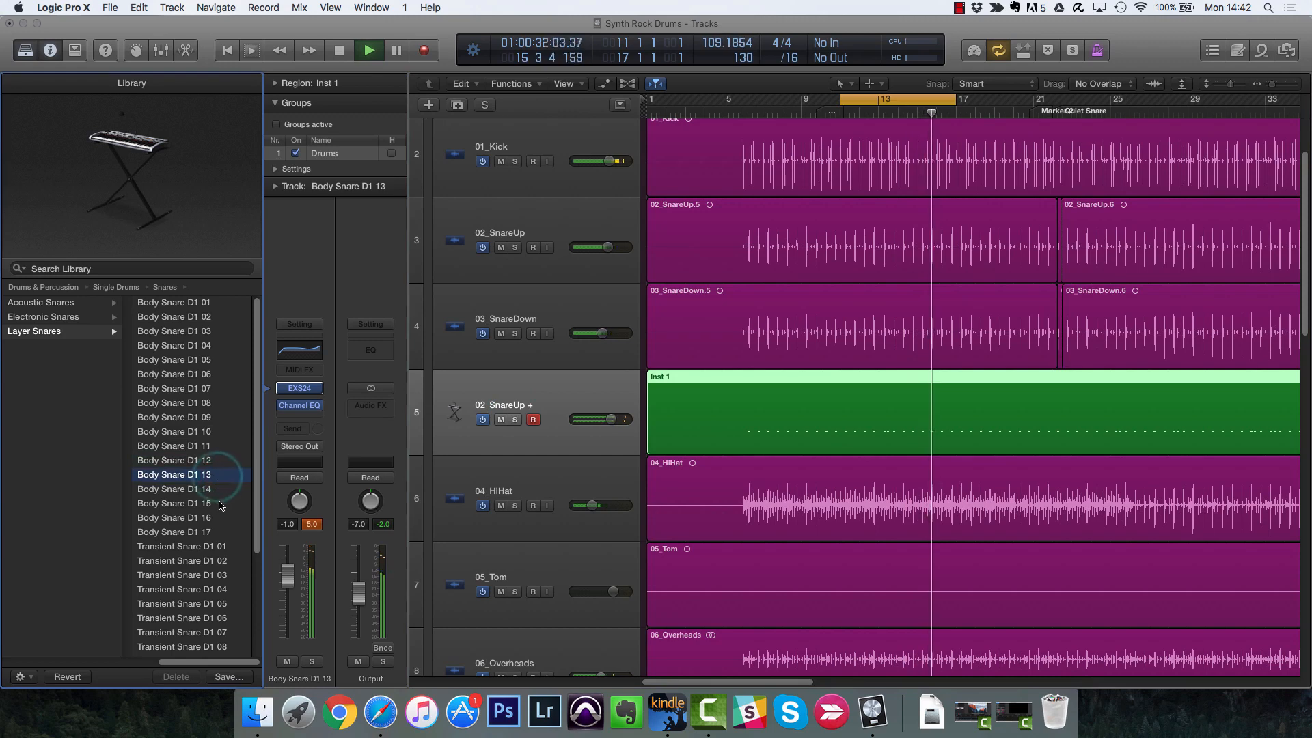
pyautogui.click(218, 489)
pyautogui.click(220, 503)
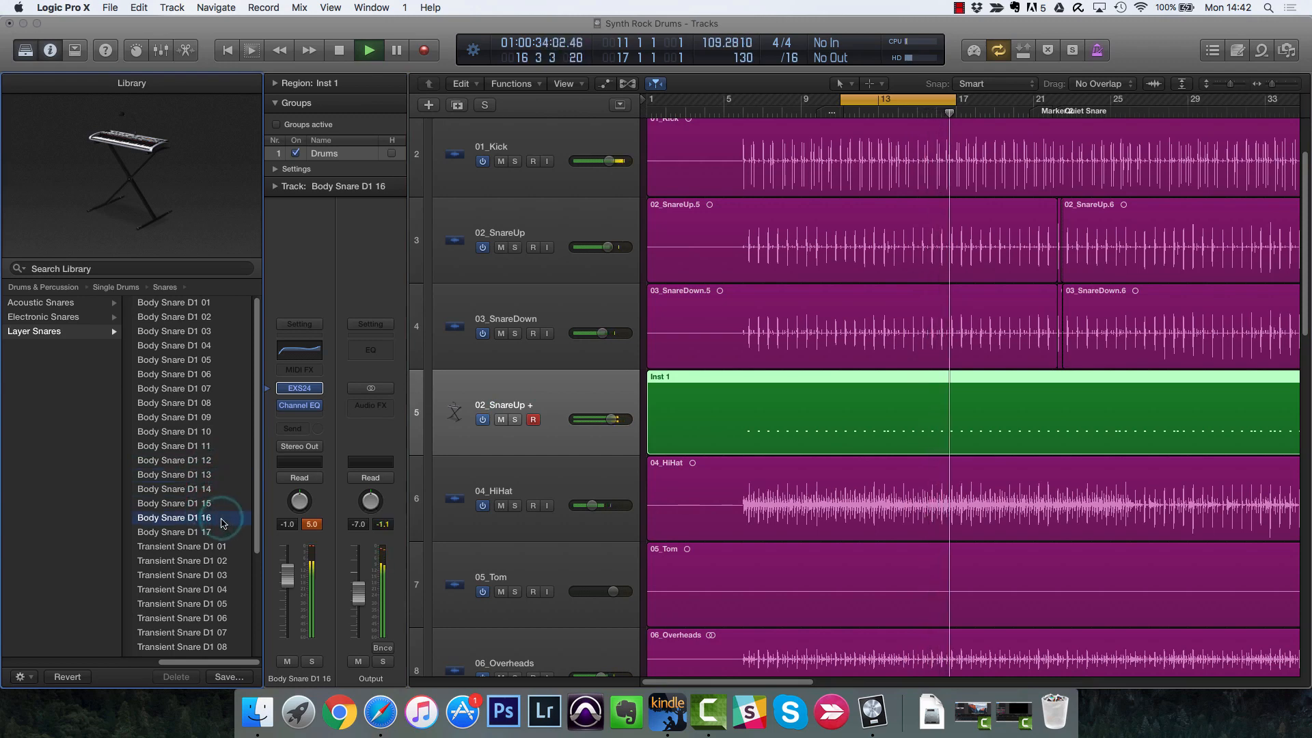
# Step: Compare the neighbouring layer samples, choose Body Snare D1 17 and lower the 02_SnareUp + volume to -5.6 dB
pyautogui.press('Down')
pyautogui.press('Down')
pyautogui.press('Down')
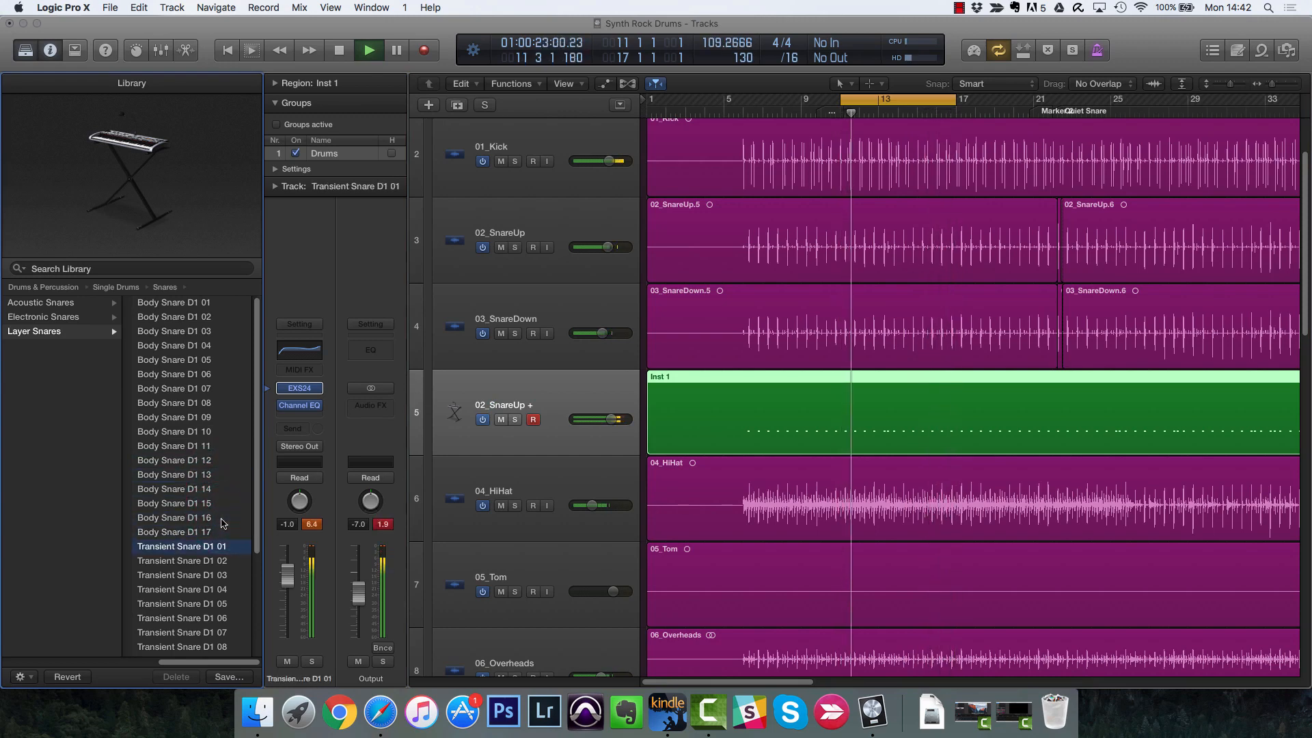
pyautogui.press('Up')
pyautogui.press('Up')
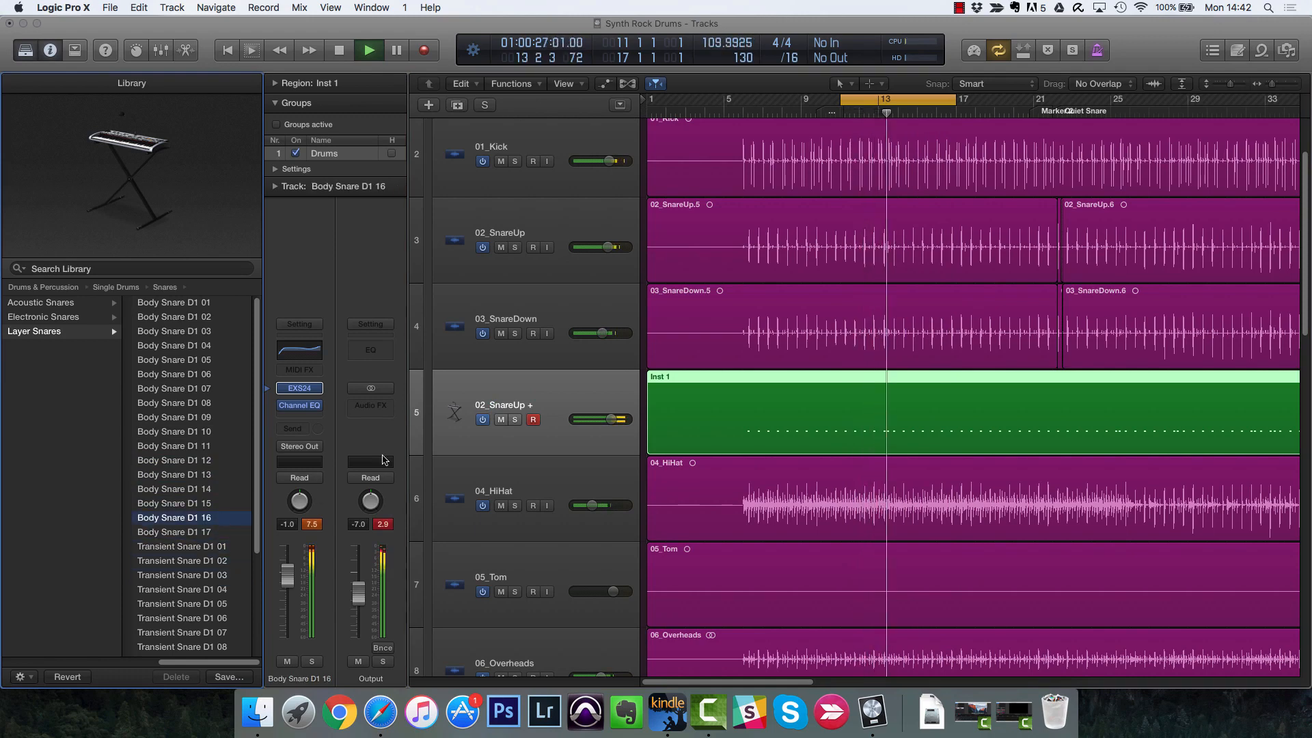
pyautogui.press('Down')
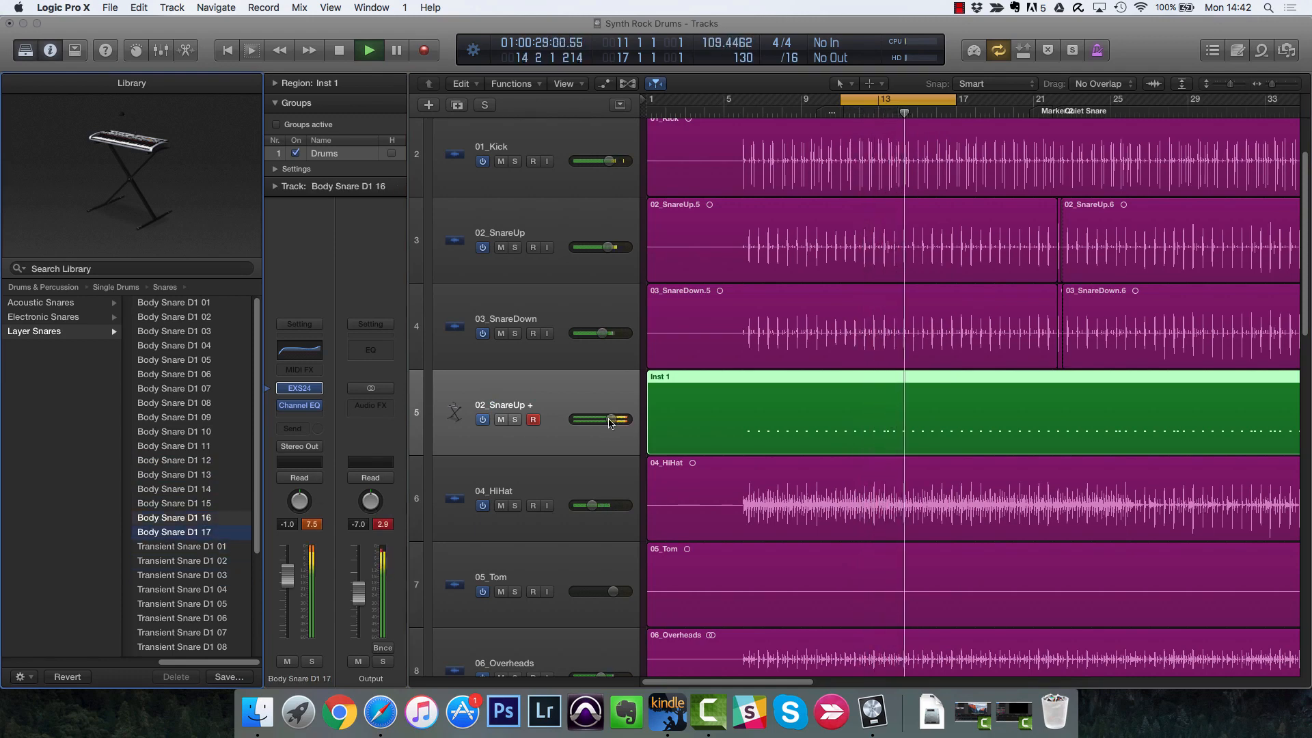
pyautogui.moveTo(610, 423); pyautogui.dragTo(599, 420)
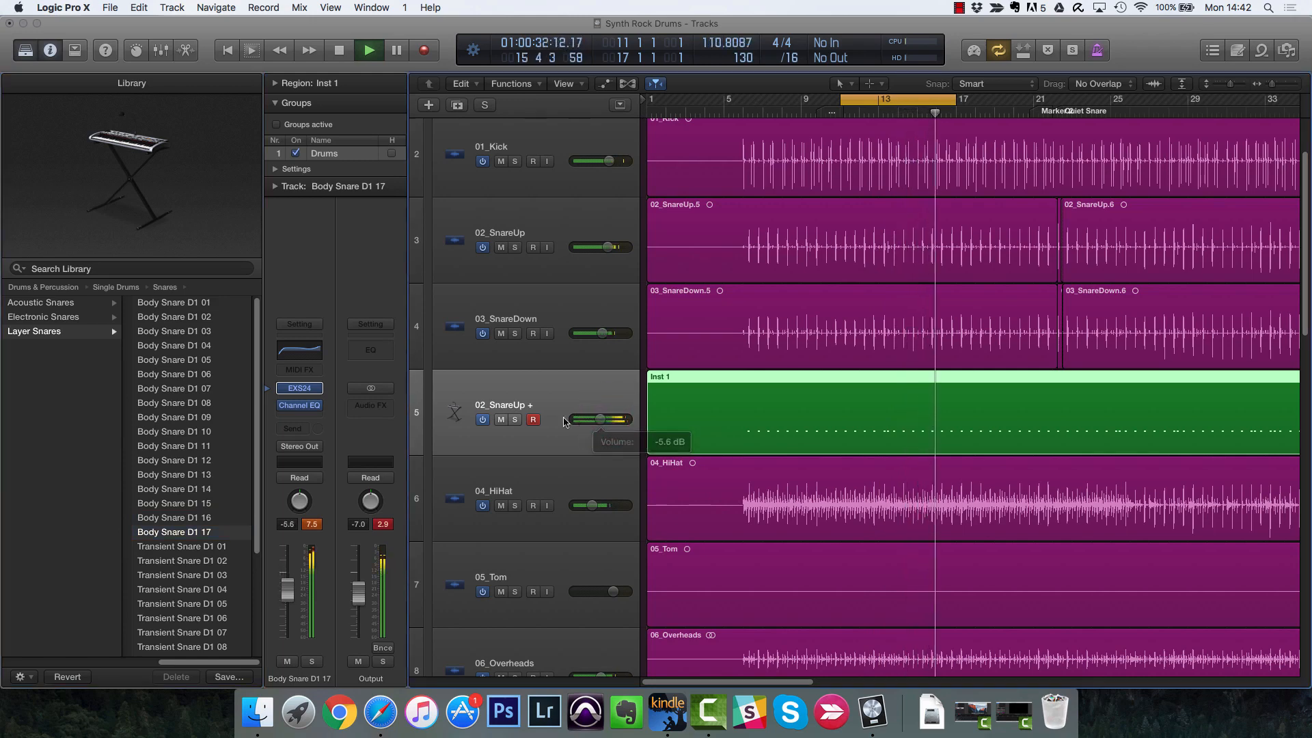
# Step: Compare the mix with and without the 02_SnareUp + layer, then audition Body Snare D1 06, D1 04 and D1 02 on it
pyautogui.click(501, 420)
pyautogui.click(501, 419)
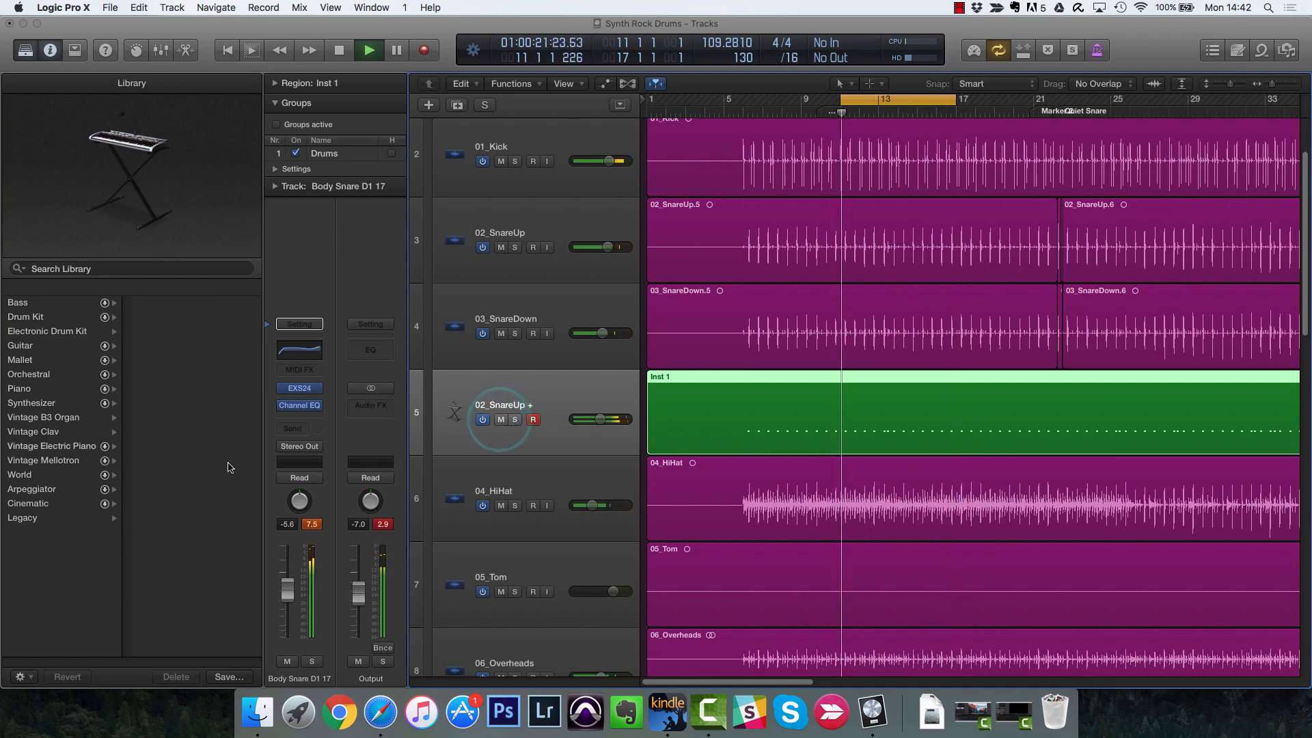
pyautogui.click(268, 406)
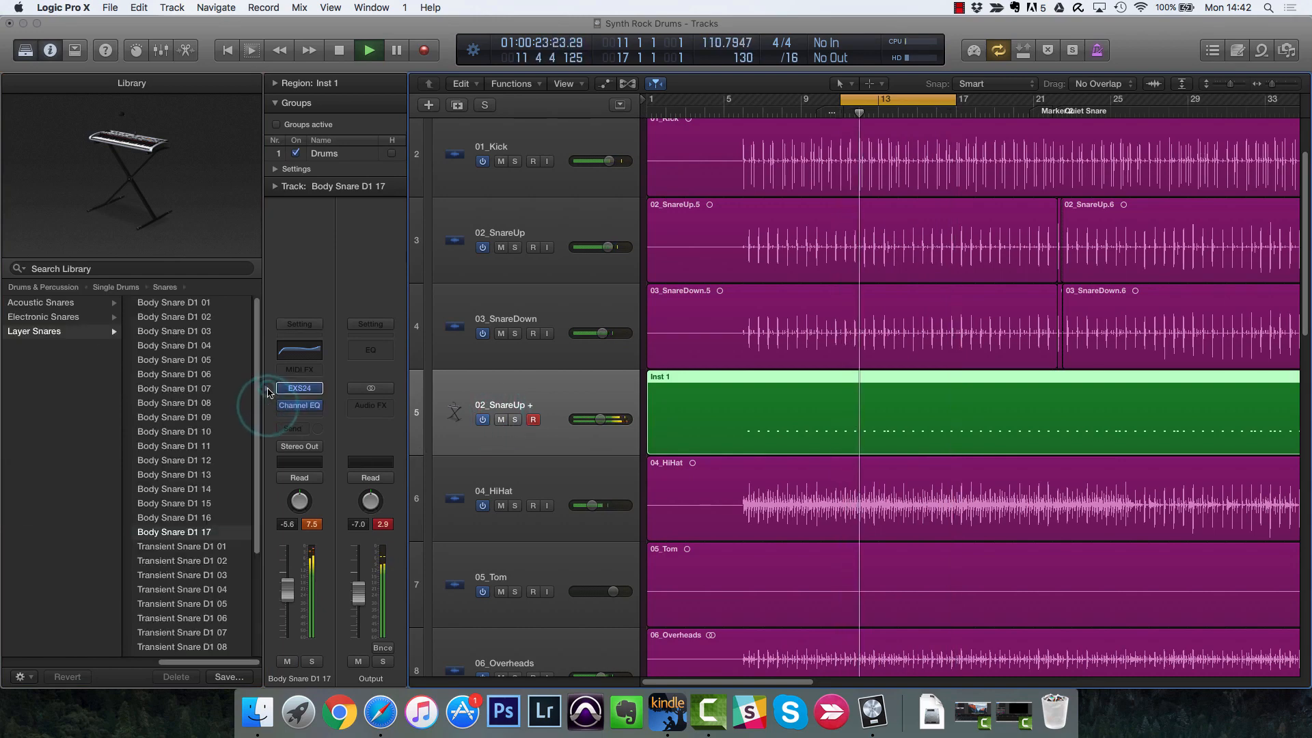
pyautogui.click(201, 376)
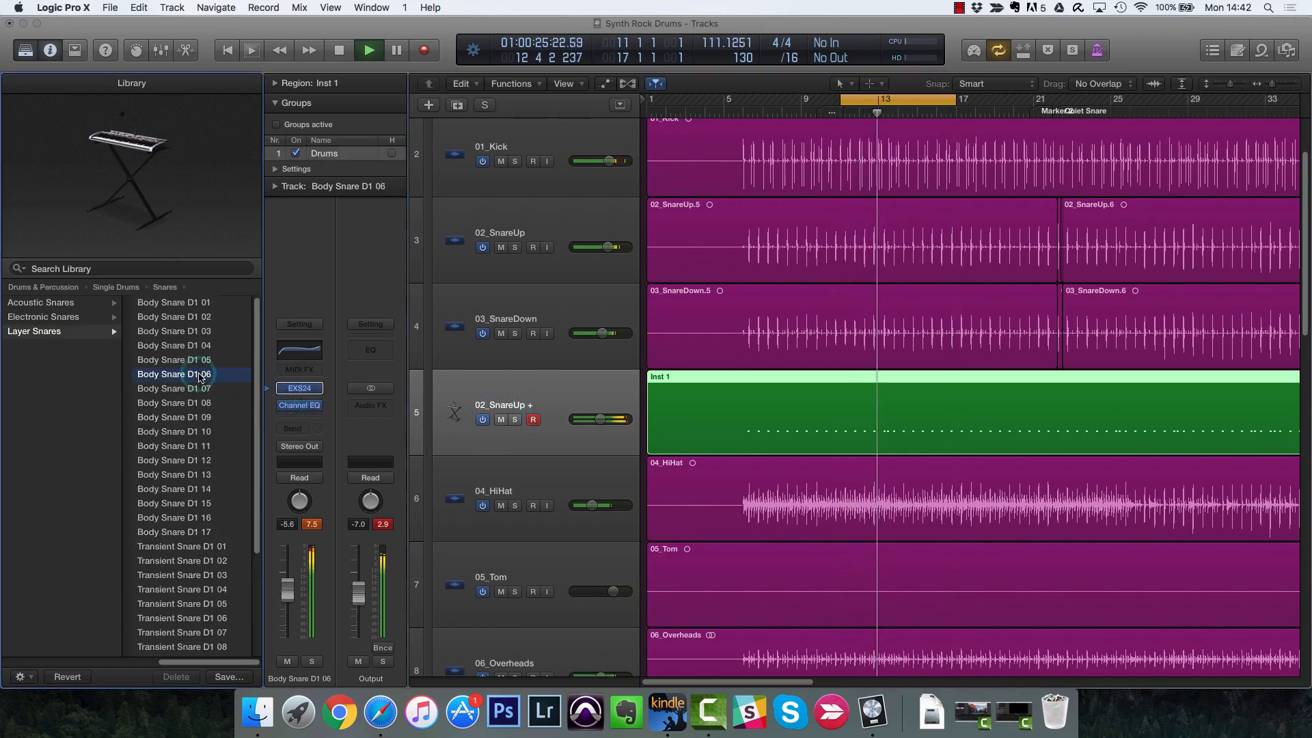
pyautogui.click(208, 348)
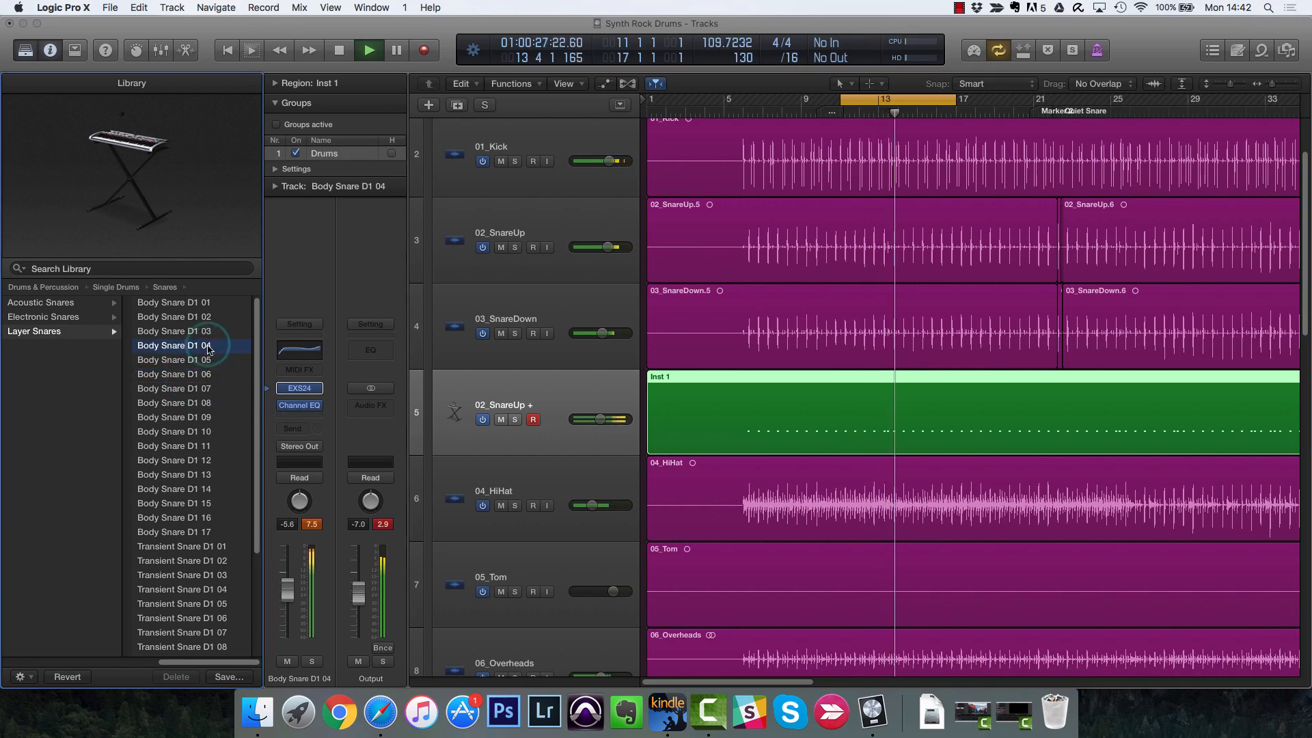
pyautogui.click(212, 318)
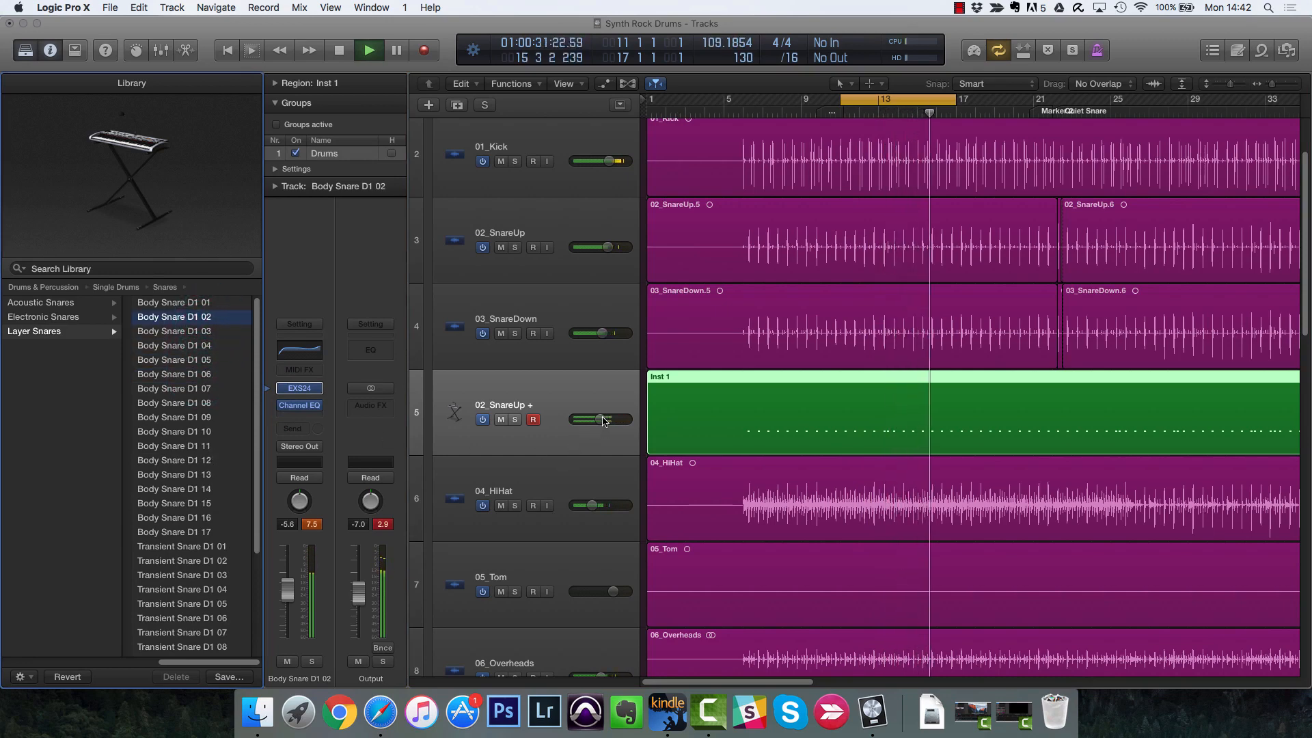
# Step: Lower the 02_SnareUp + volume to -6.8 dB and compare the drums with the layer muted and unmuted before stopping playback
pyautogui.click(501, 419)
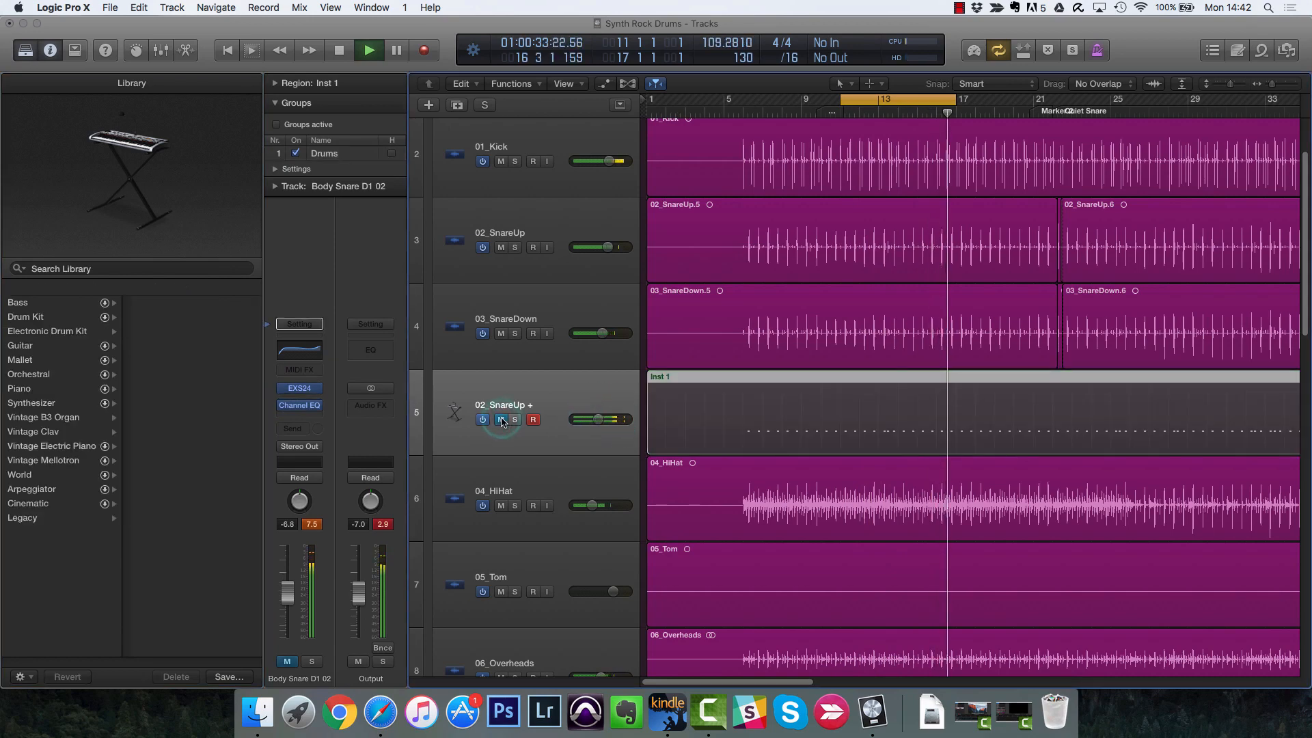
pyautogui.click(501, 420)
pyautogui.press('space')
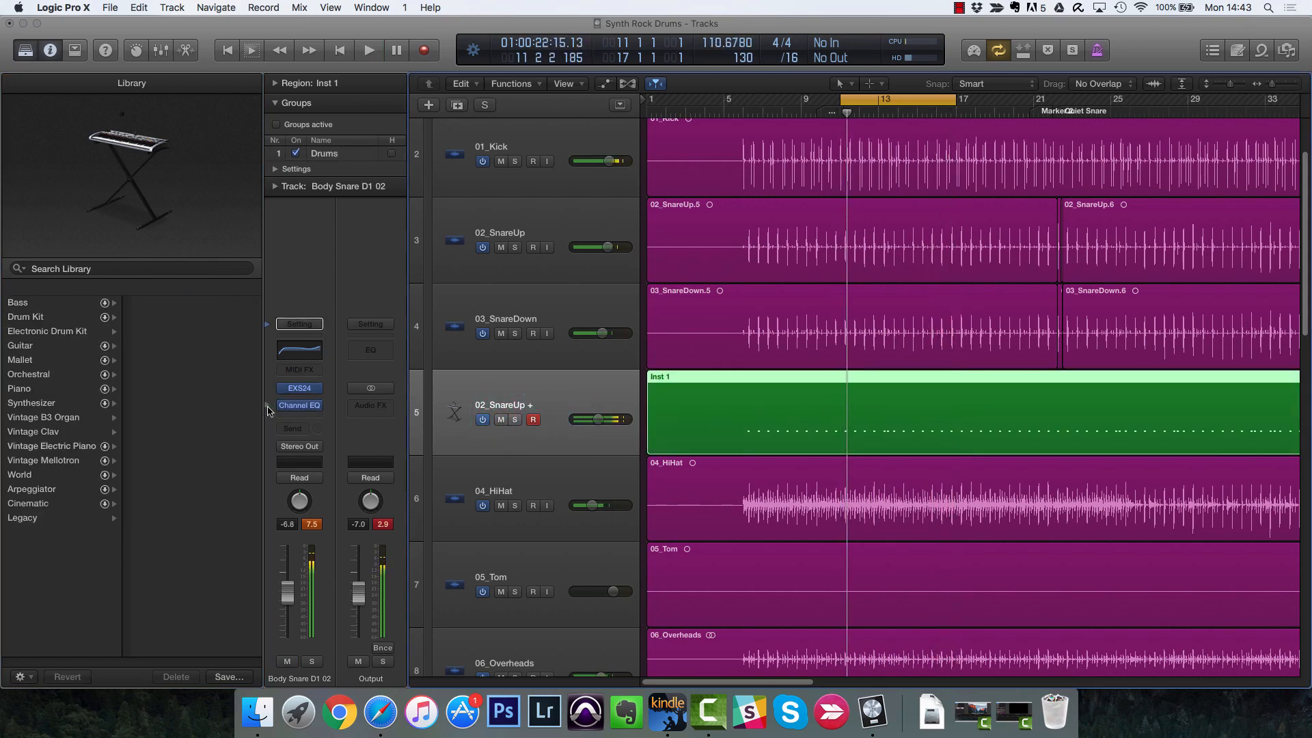
# Step: Load Acoustic Snare D1 20 from Acoustic Snares into the EXS24 of 02_SnareUp + and raise the track volume to -1.4 dB during playback
pyautogui.click(268, 407)
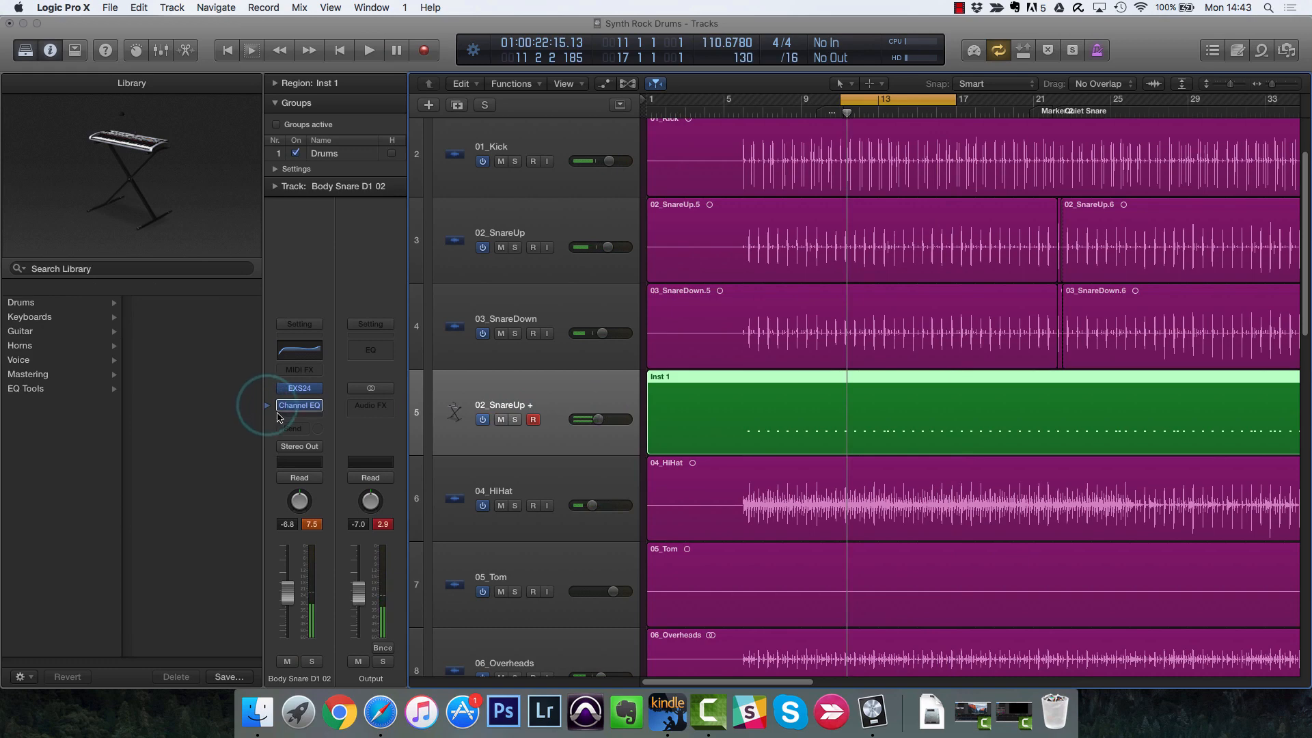
pyautogui.press('y')
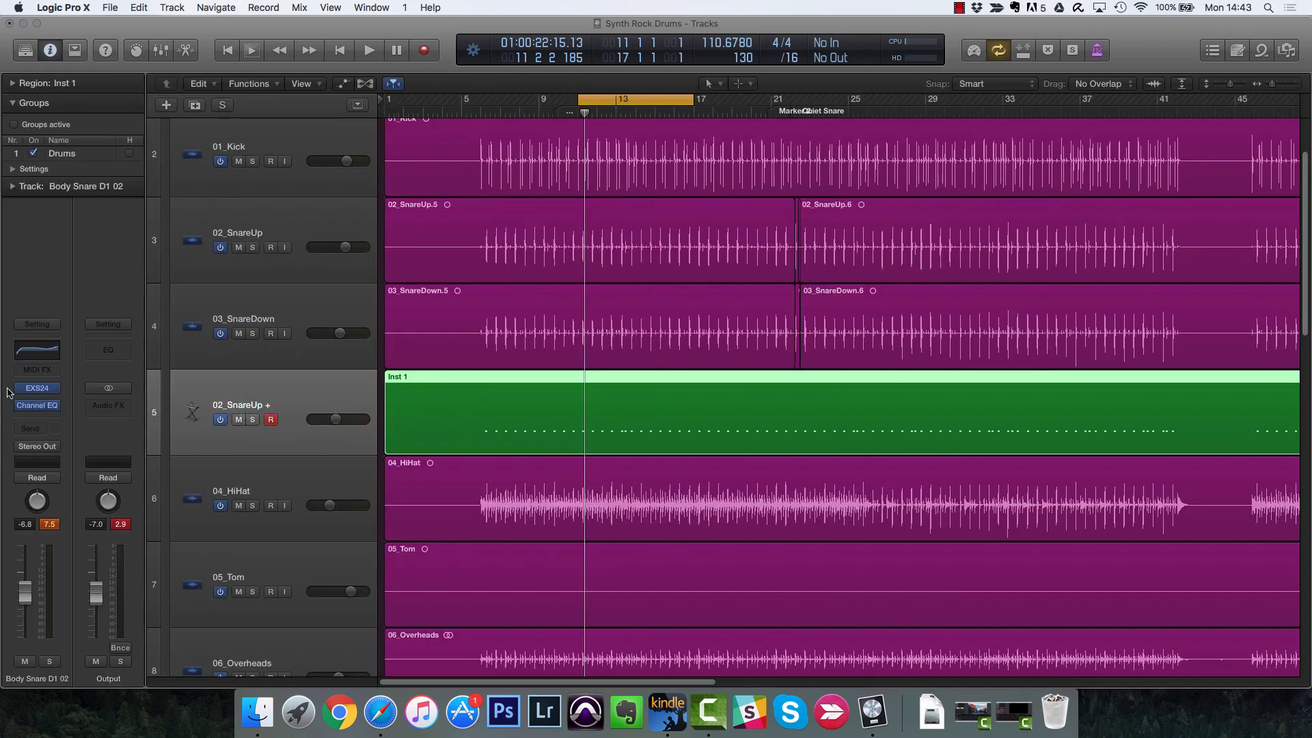
pyautogui.press('y')
pyautogui.click(67, 303)
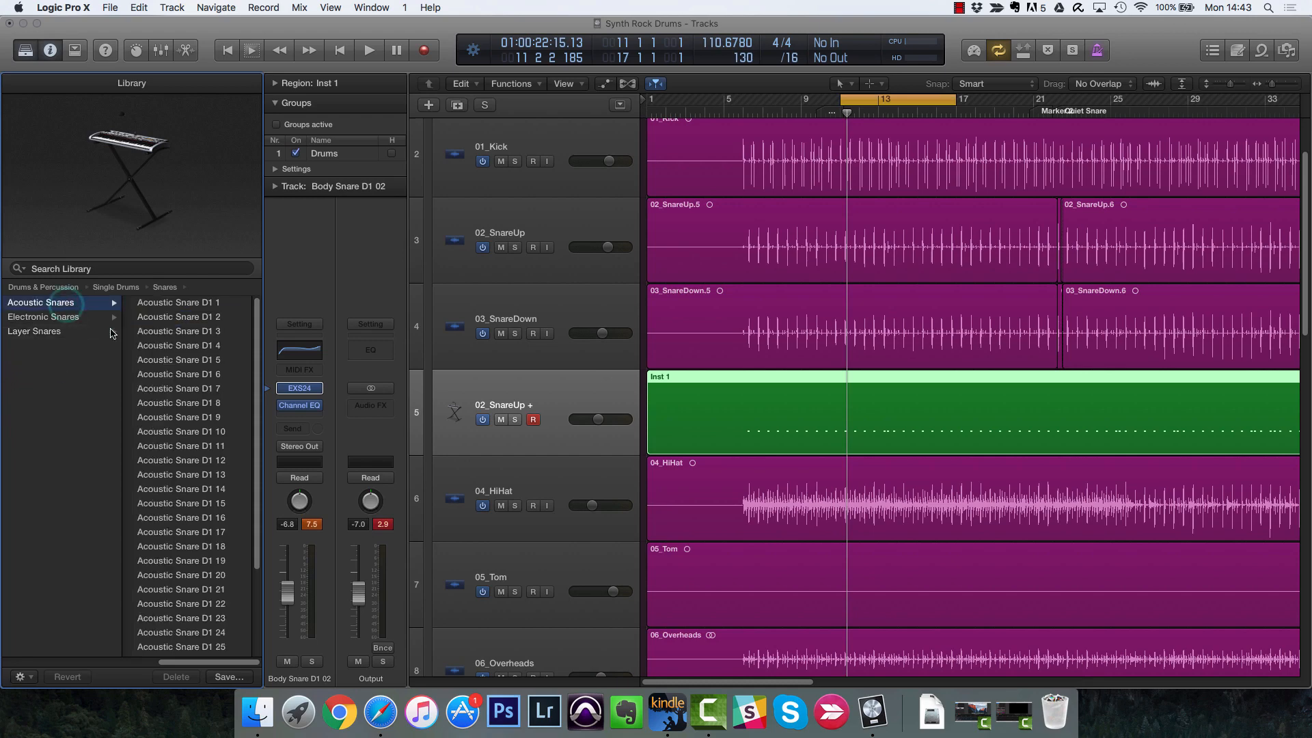
pyautogui.scroll(-3, 209, 444)
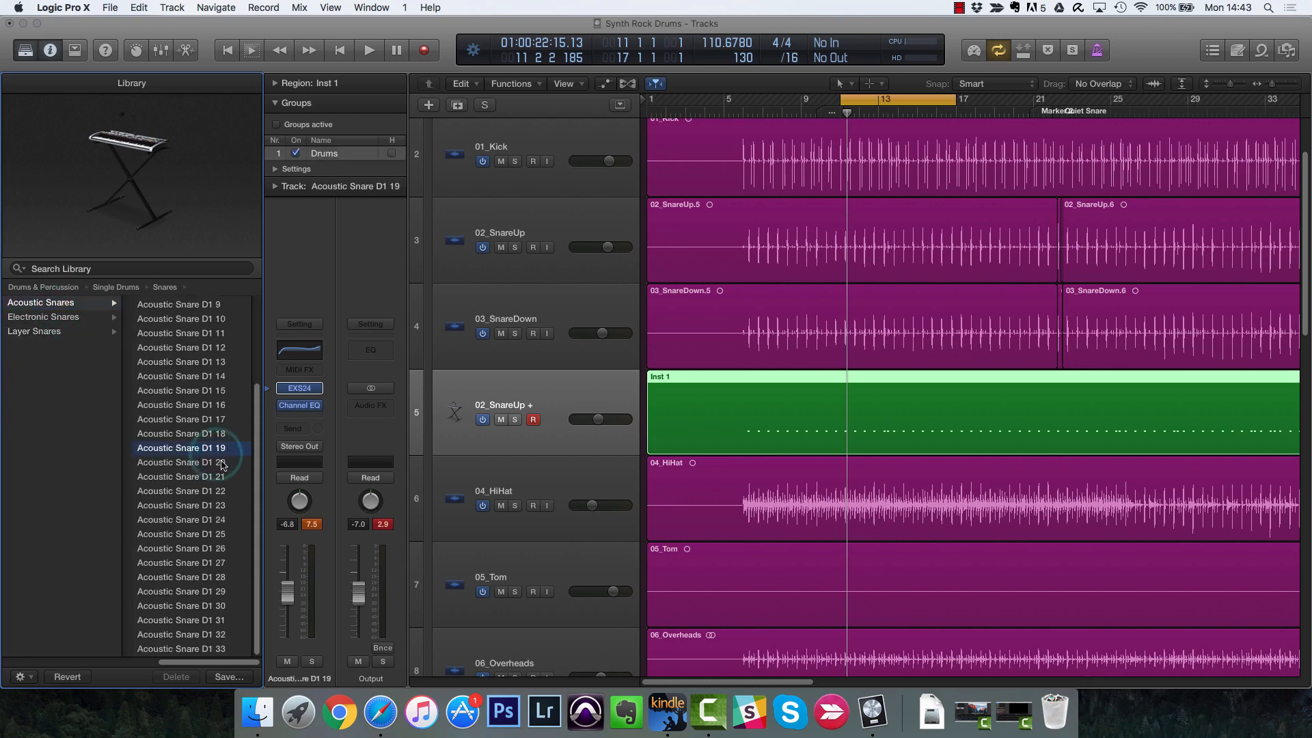
pyautogui.press('space')
pyautogui.click(198, 463)
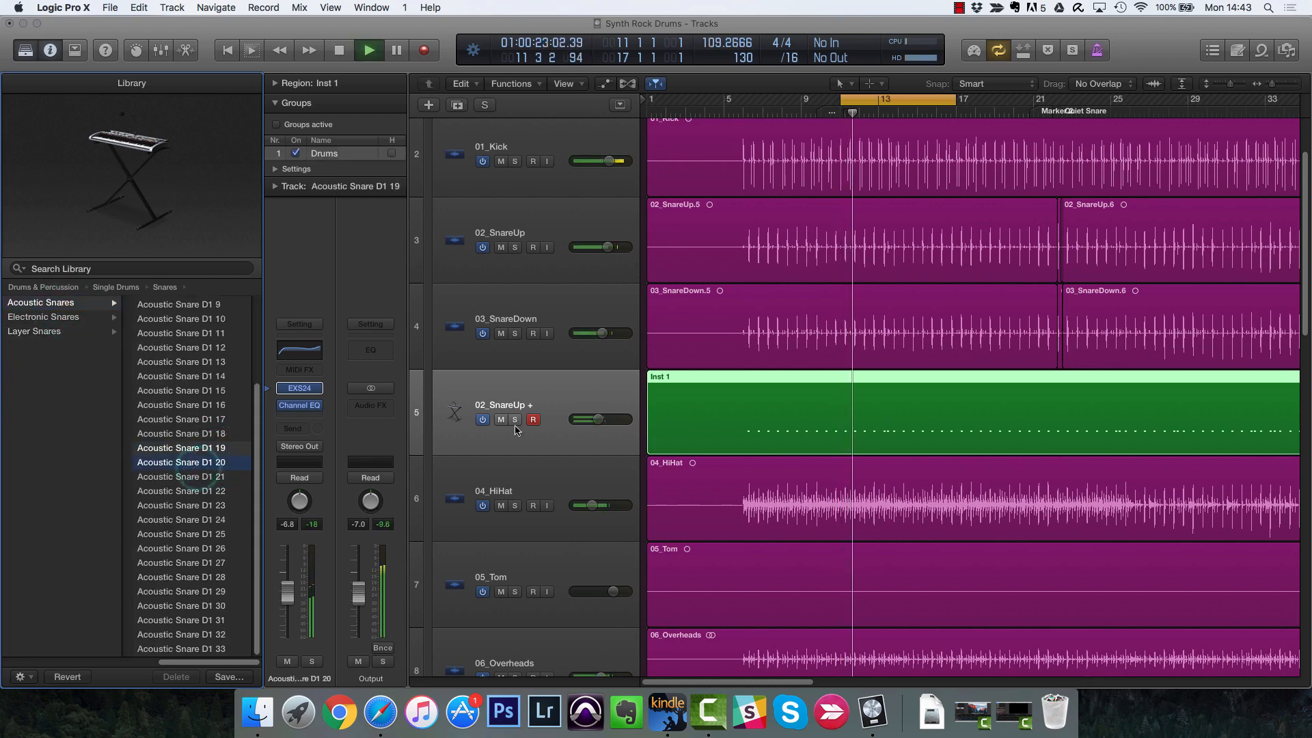
pyautogui.moveTo(593, 429); pyautogui.dragTo(604, 429)
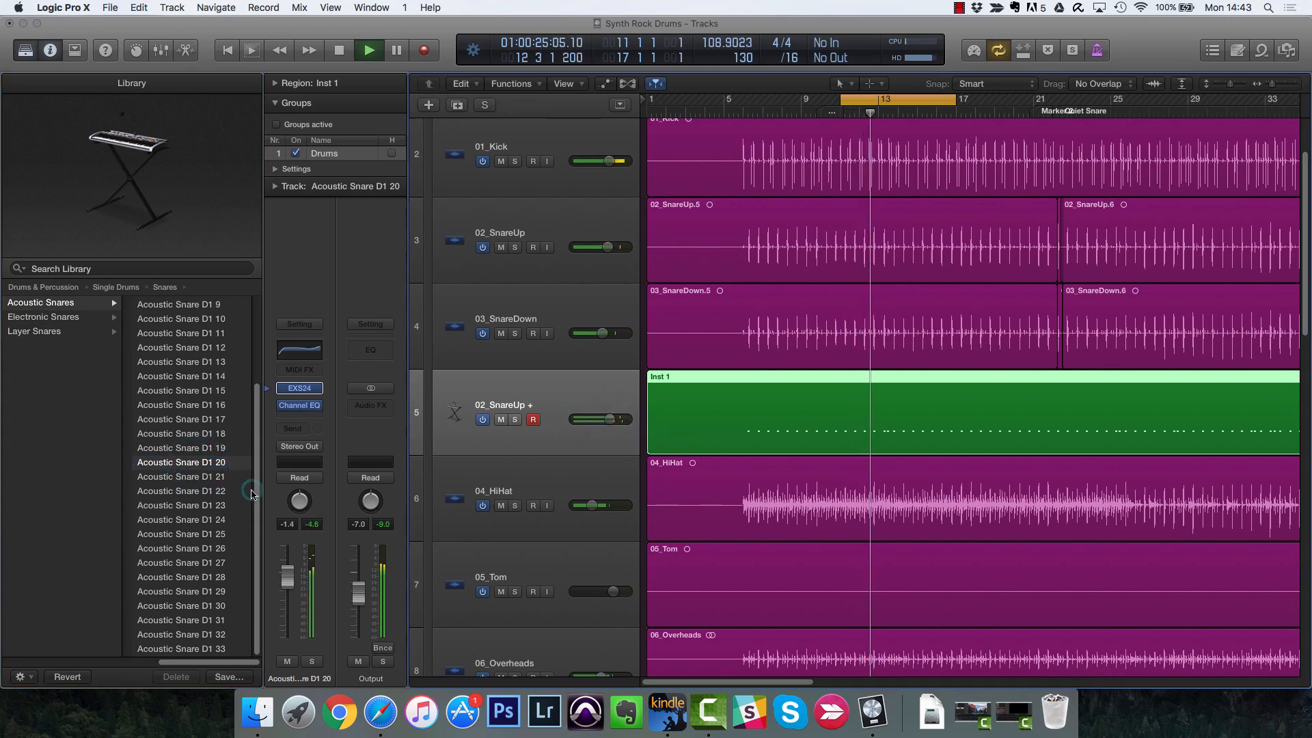
# Step: Audition further acoustic snares between D1 17 and D1 33 during playback and choose Acoustic Snare D1 33
pyautogui.click(205, 490)
pyautogui.click(217, 534)
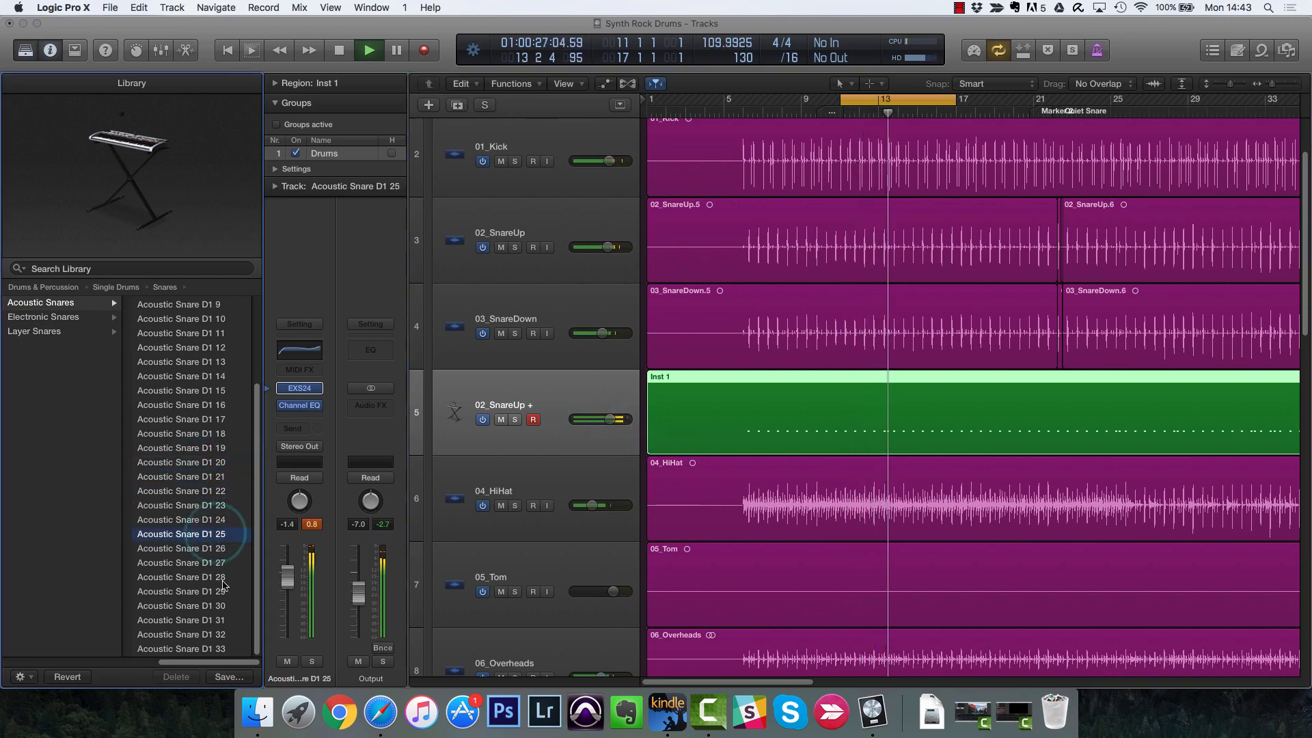
pyautogui.click(233, 591)
pyautogui.click(229, 606)
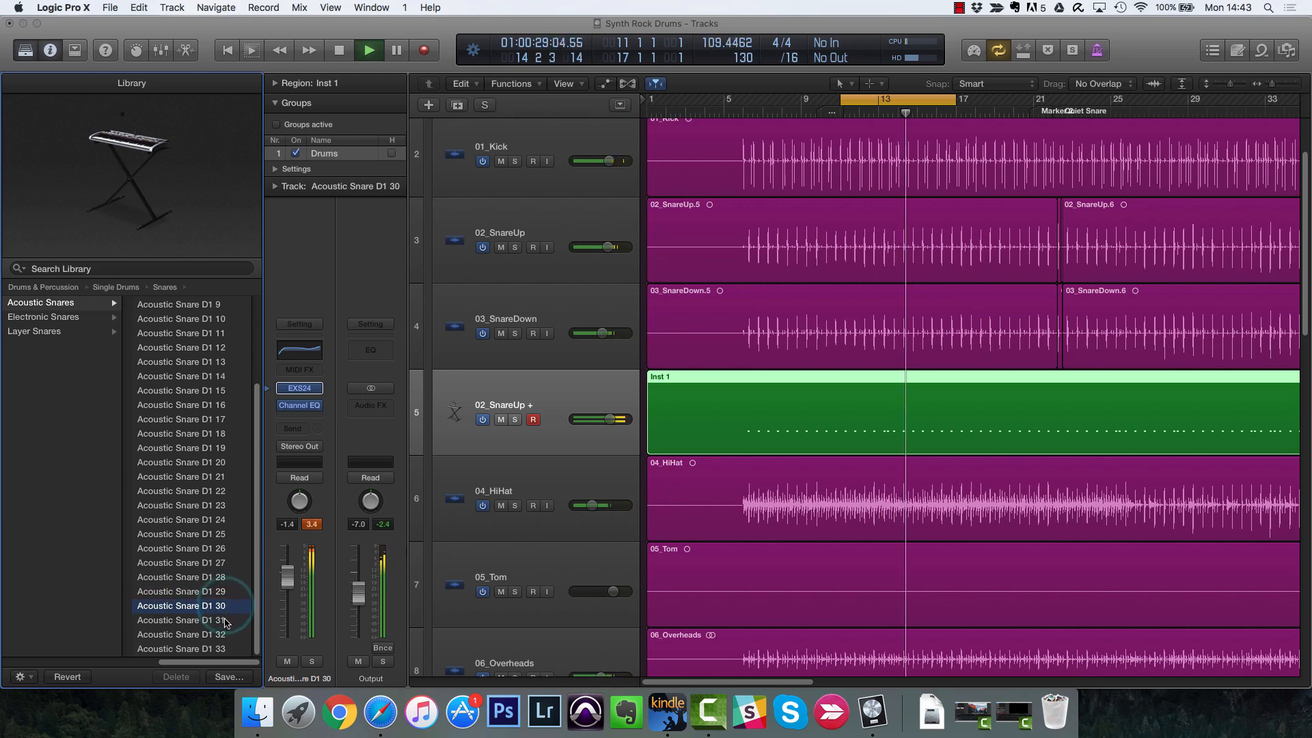
pyautogui.click(224, 620)
pyautogui.click(224, 634)
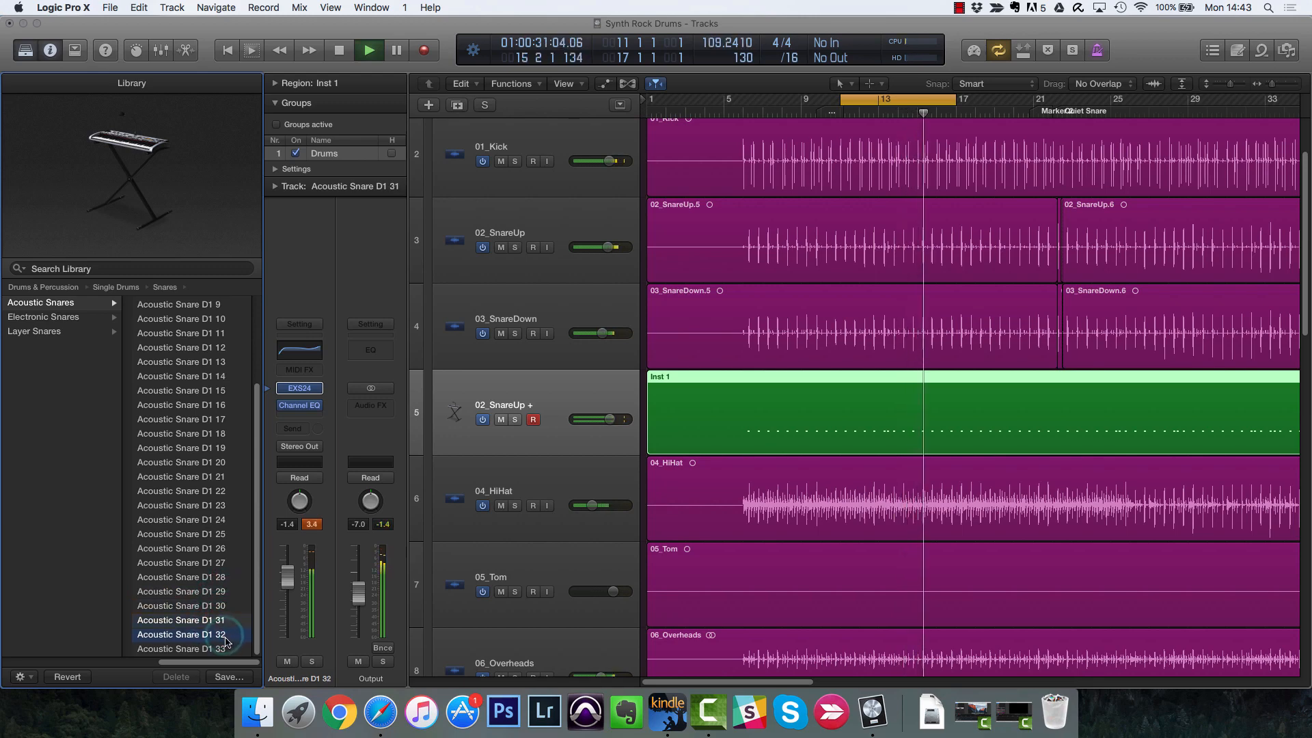
pyautogui.click(224, 650)
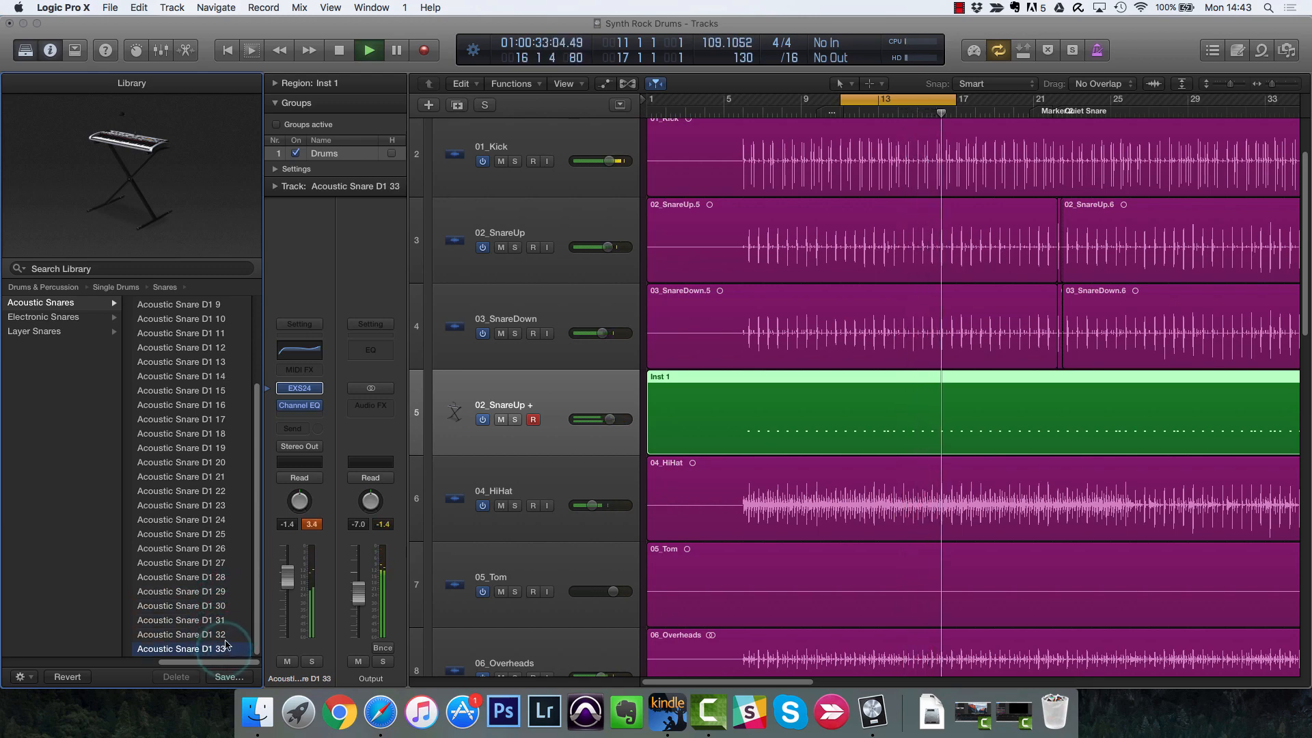
pyautogui.click(224, 419)
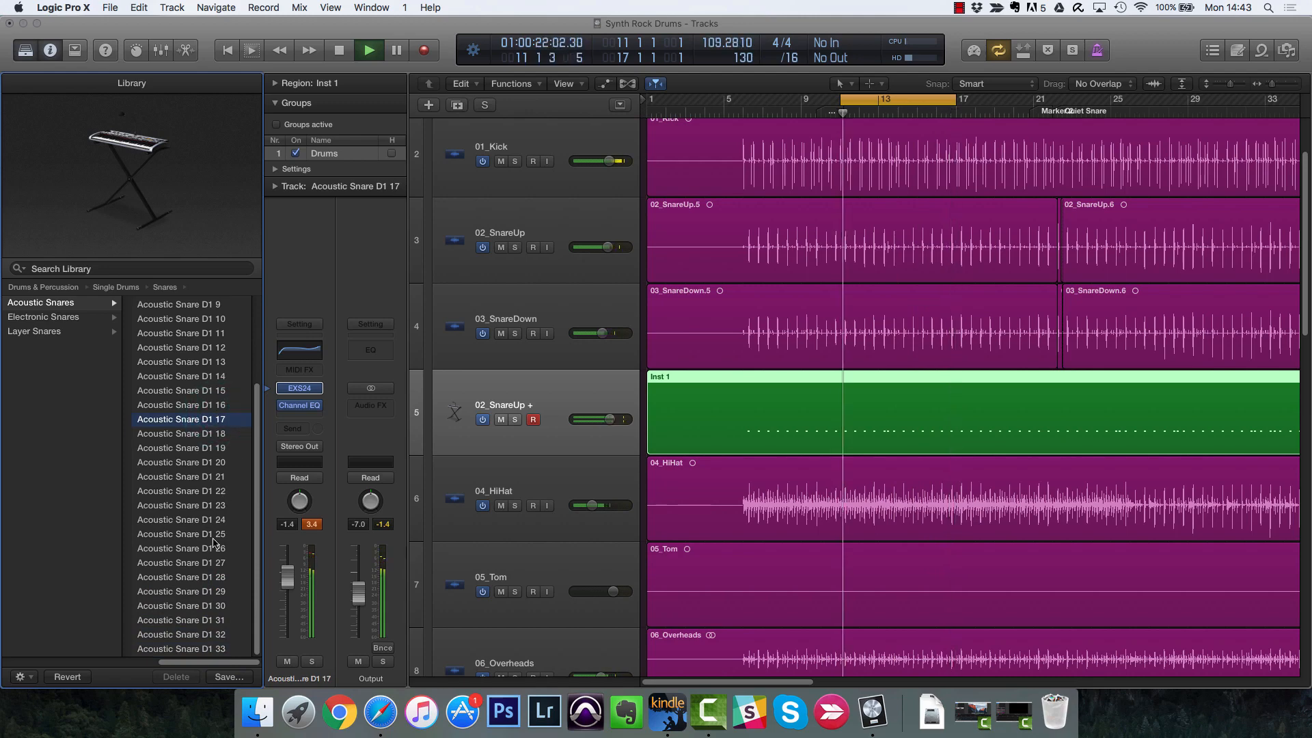
pyautogui.click(221, 649)
# Step: Raise the 02_SnareUp + volume to +6.0 dB and audition Acoustic Snare D1 33 soloed before returning to the full mix
pyautogui.moveTo(609, 419); pyautogui.dragTo(625, 418)
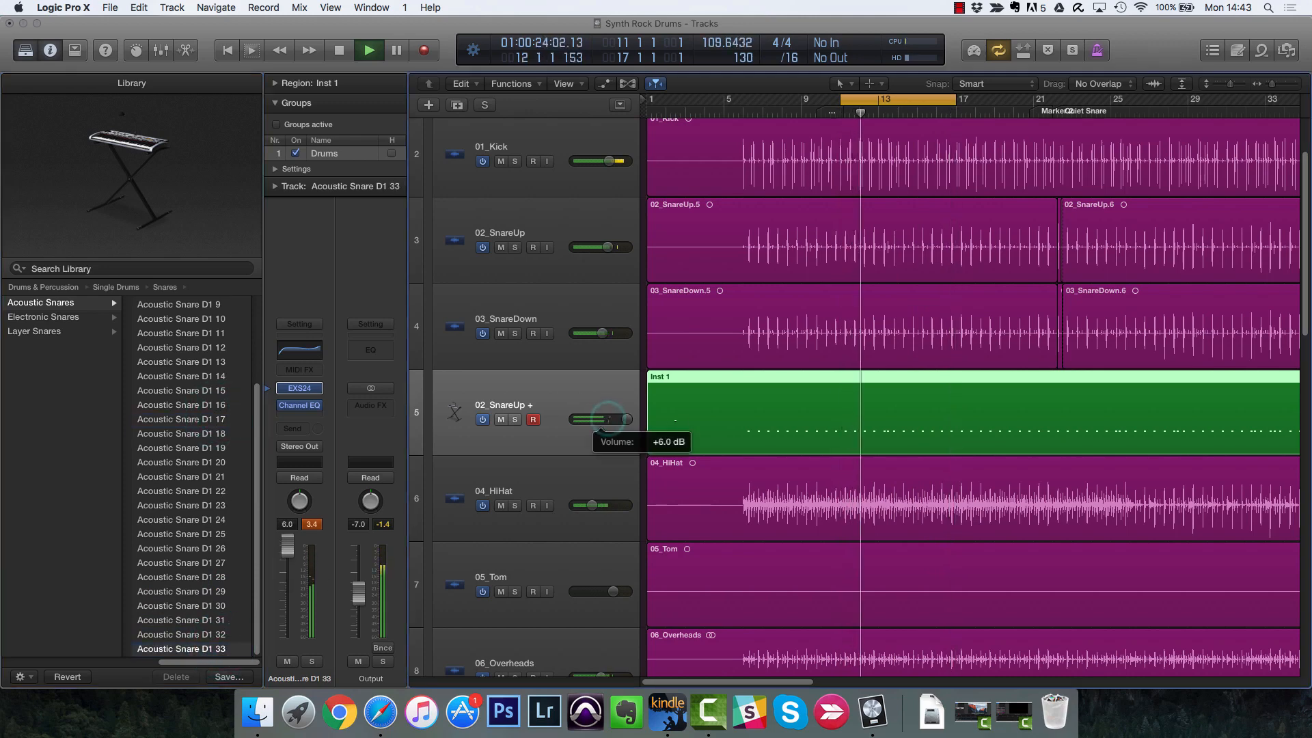
pyautogui.click(514, 420)
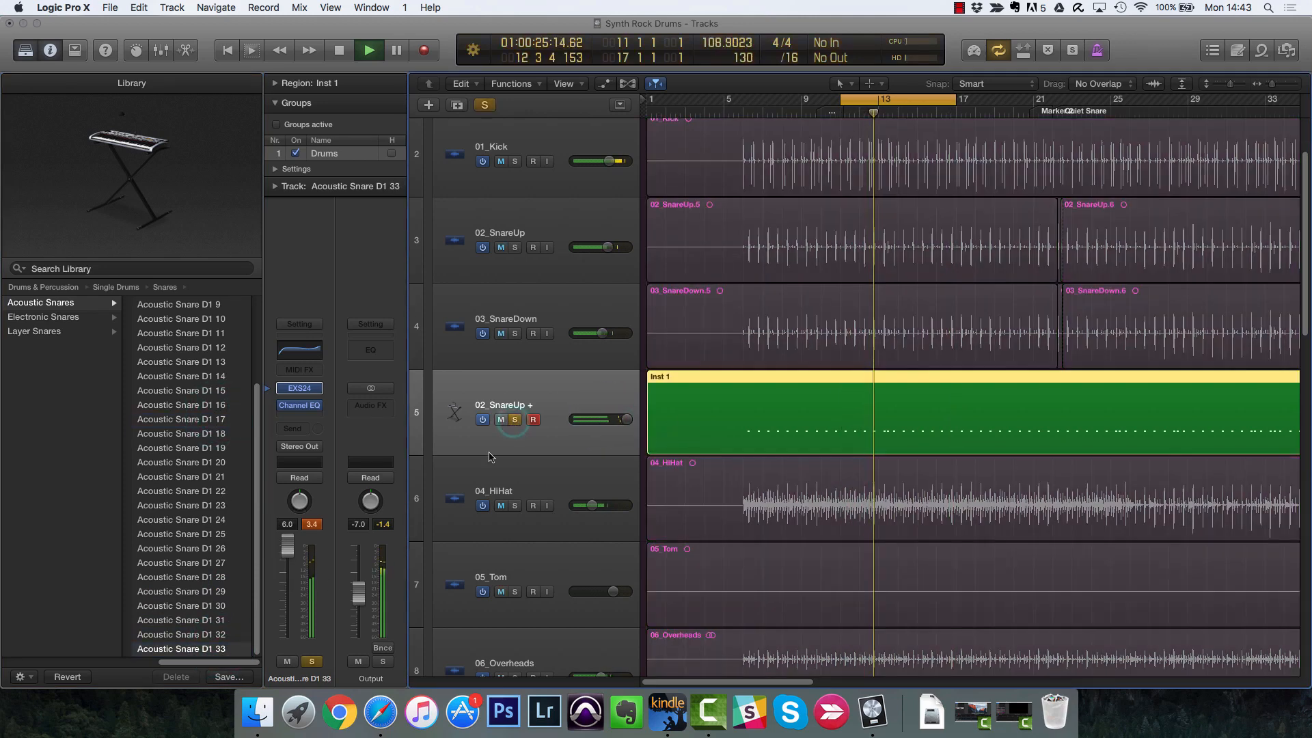
pyautogui.click(220, 646)
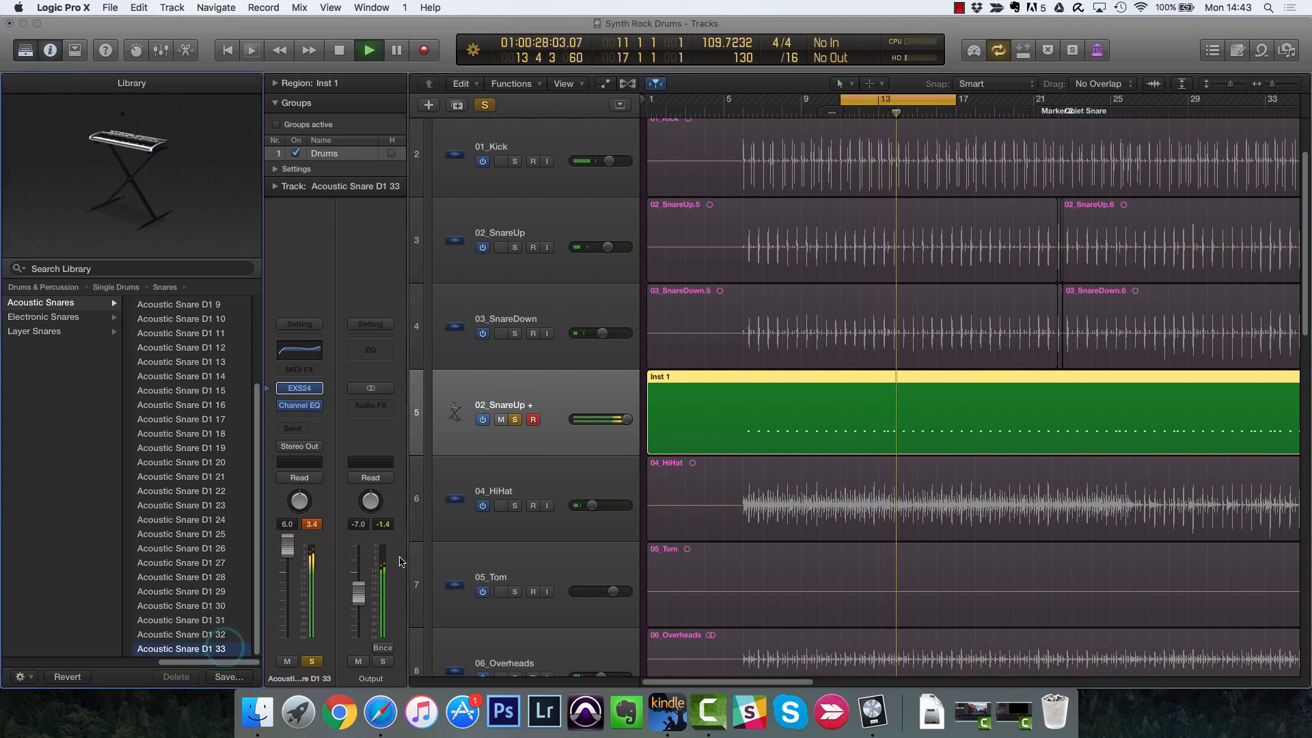
pyautogui.click(513, 421)
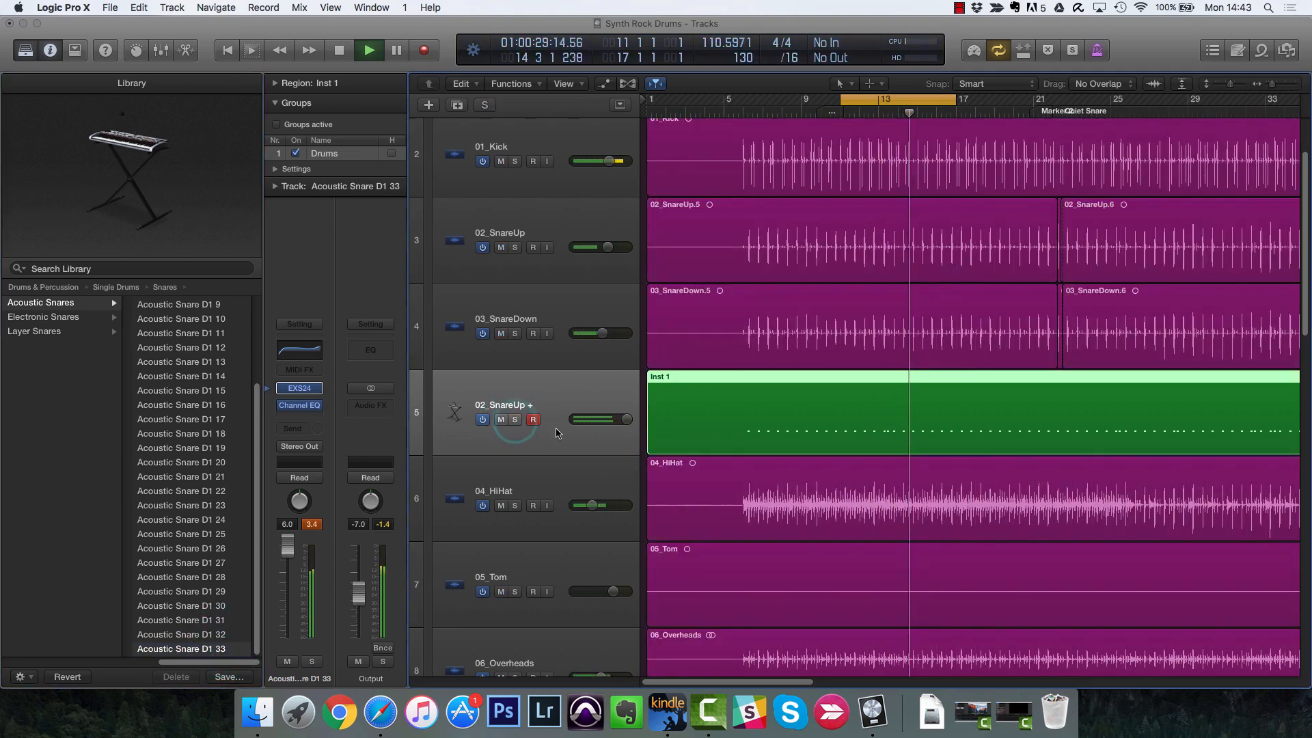
# Step: Compare the drum mix with the 02_SnareUp + track muted and unmuted, then leave it muted and stop playback
pyautogui.click(502, 420)
pyautogui.click(502, 420)
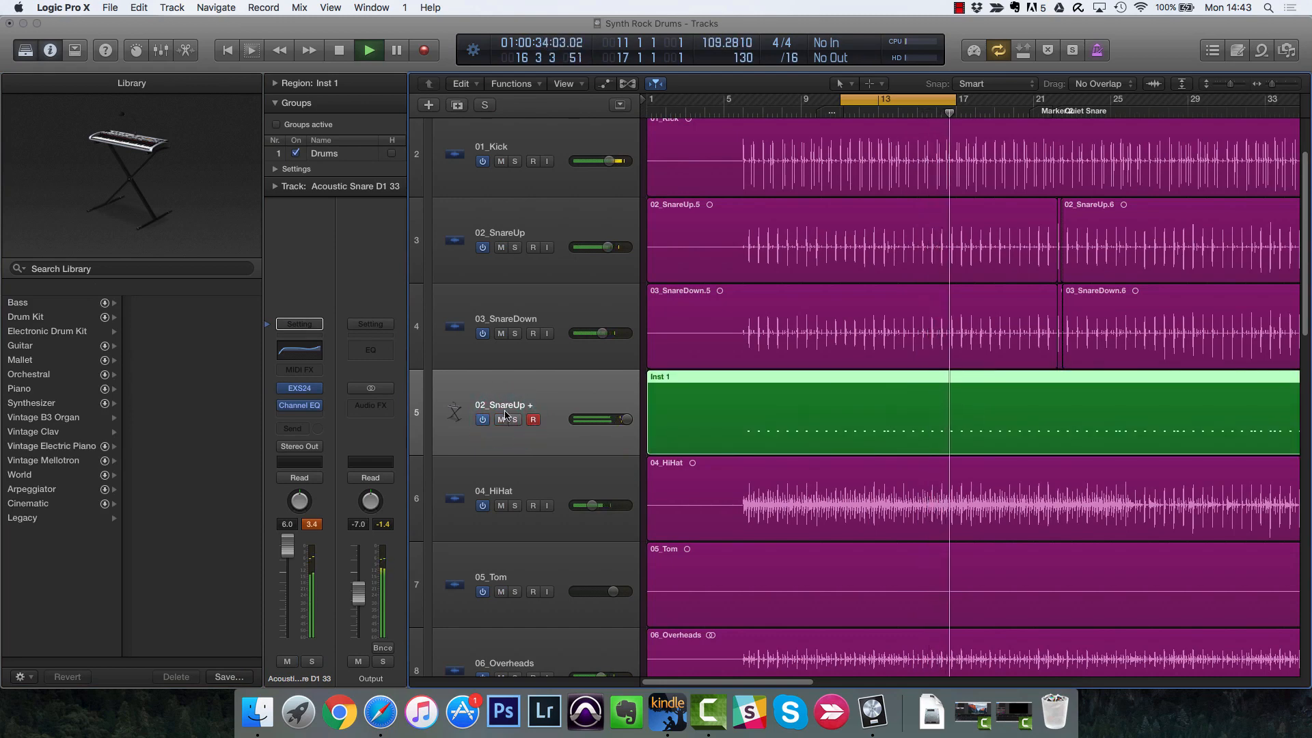
pyautogui.click(501, 421)
pyautogui.press('space')
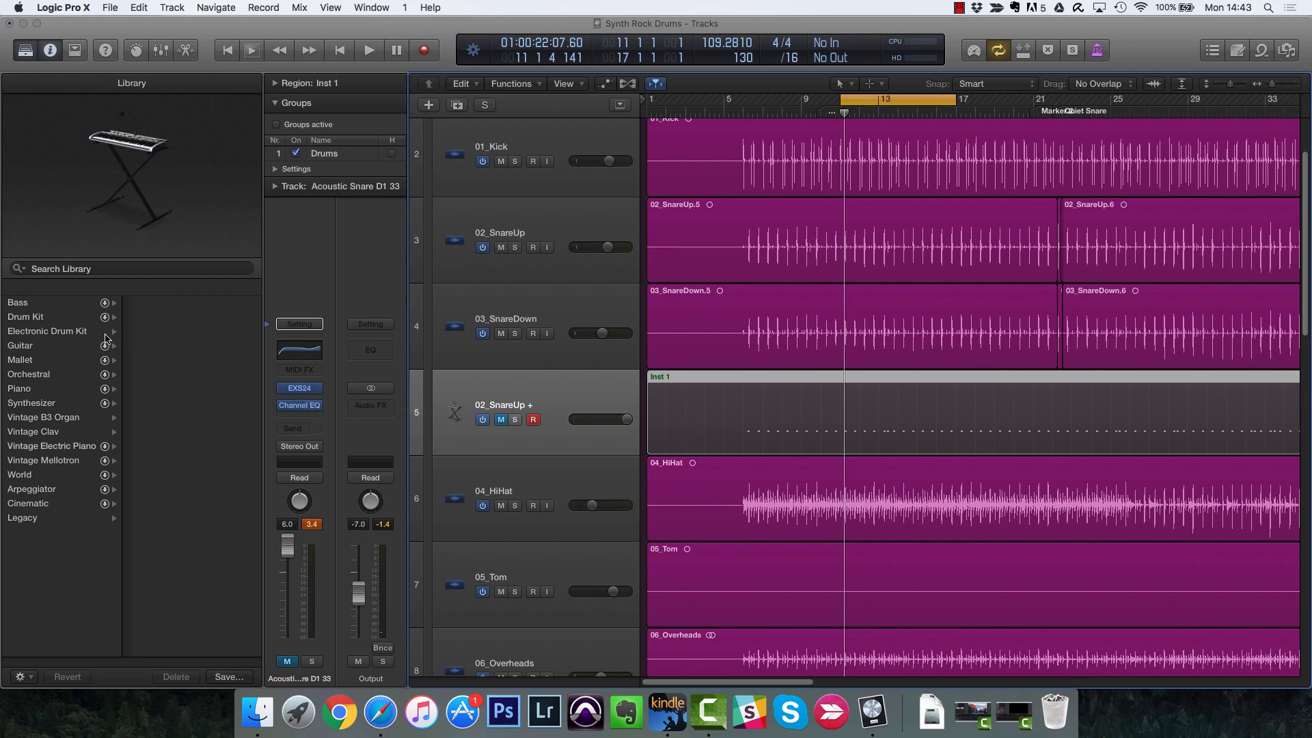
# Step: Load the SoCal drum kit patch on the doubled snare track and boost its Channel EQ master gain to +14.0 dB during soloed playback
pyautogui.click(70, 334)
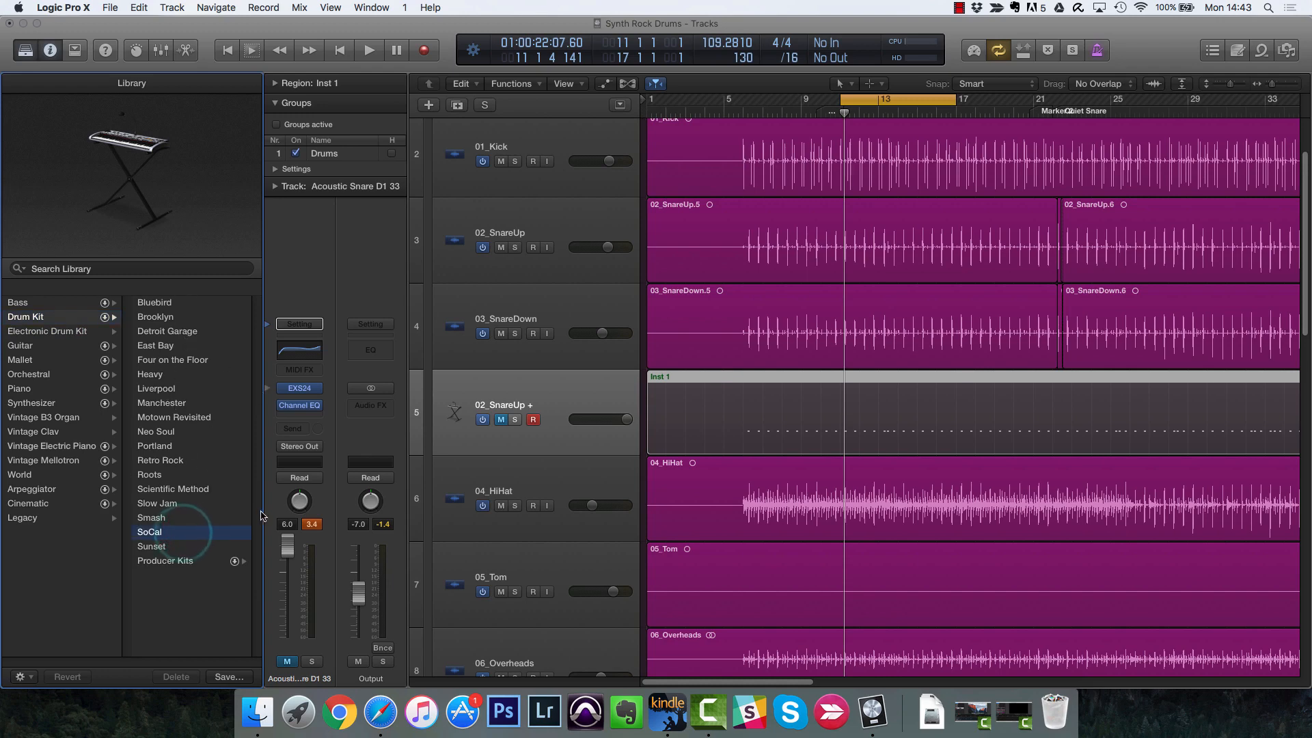
pyautogui.click(515, 420)
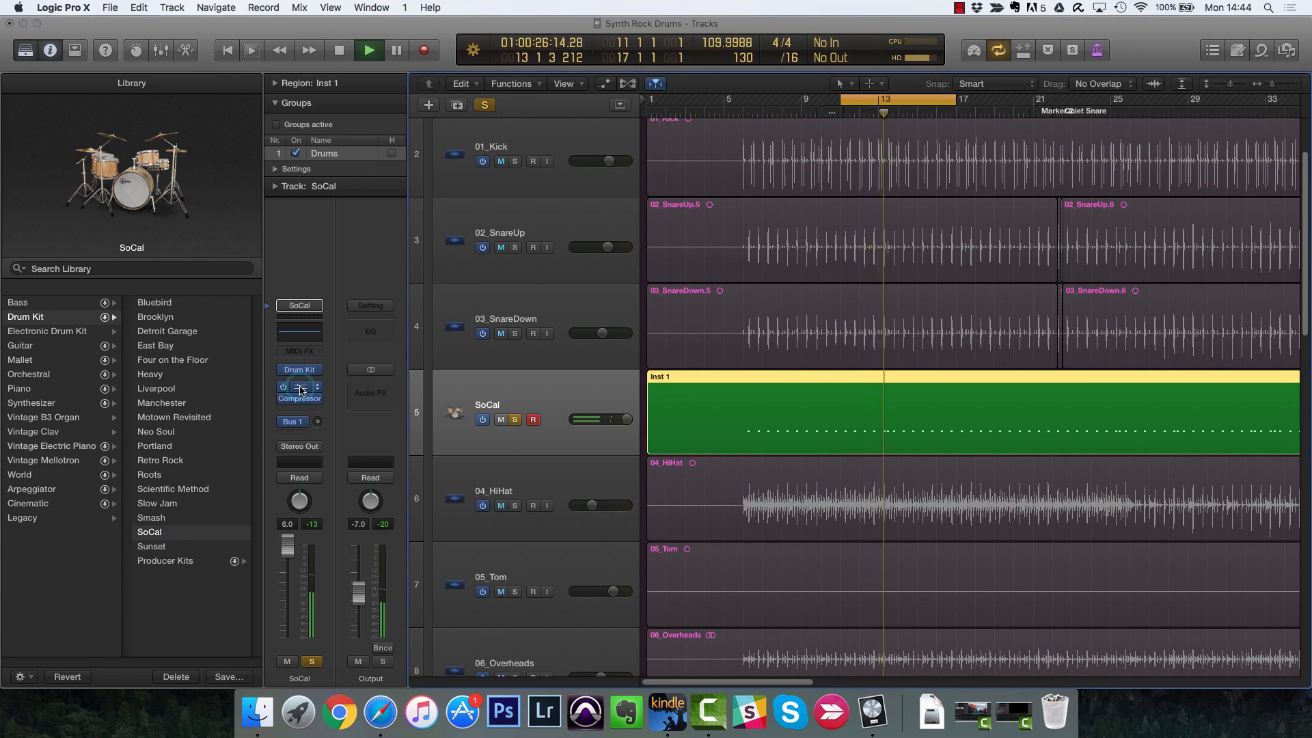
pyautogui.click(301, 391)
pyautogui.moveTo(713, 226); pyautogui.dragTo(712, 176)
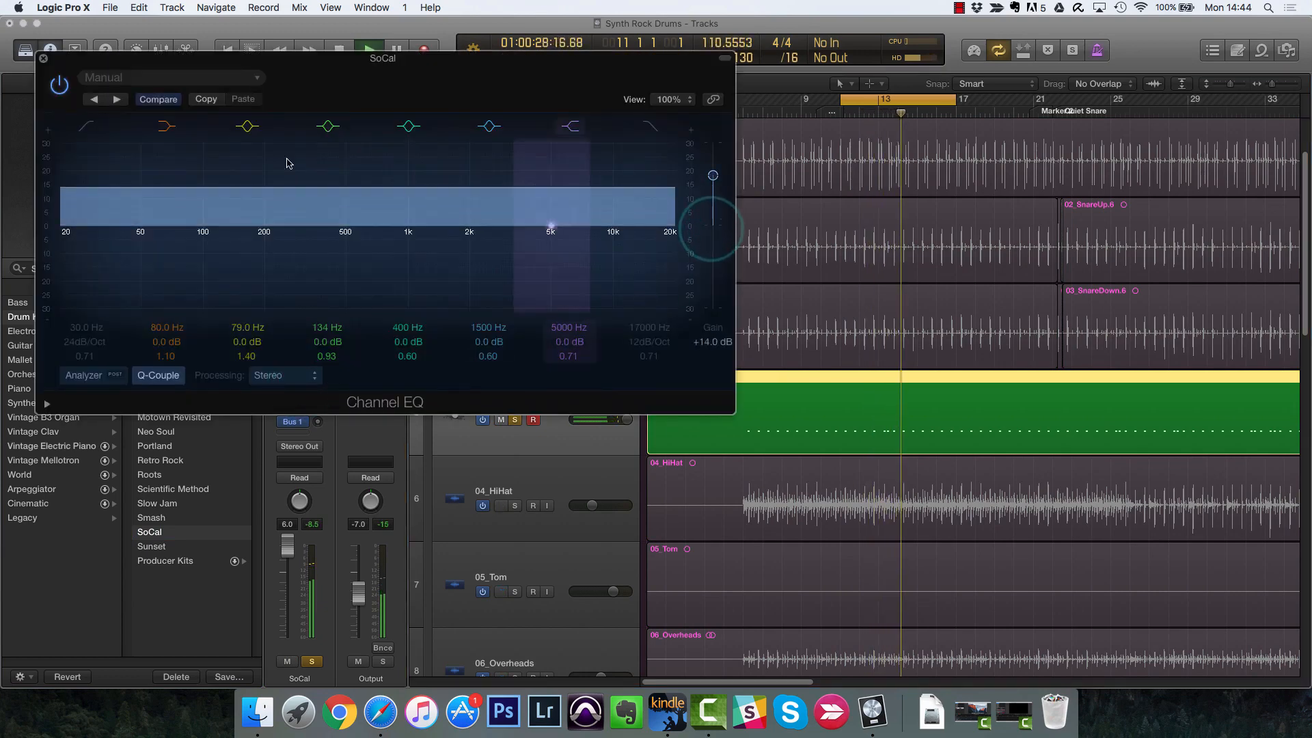
pyautogui.click(43, 59)
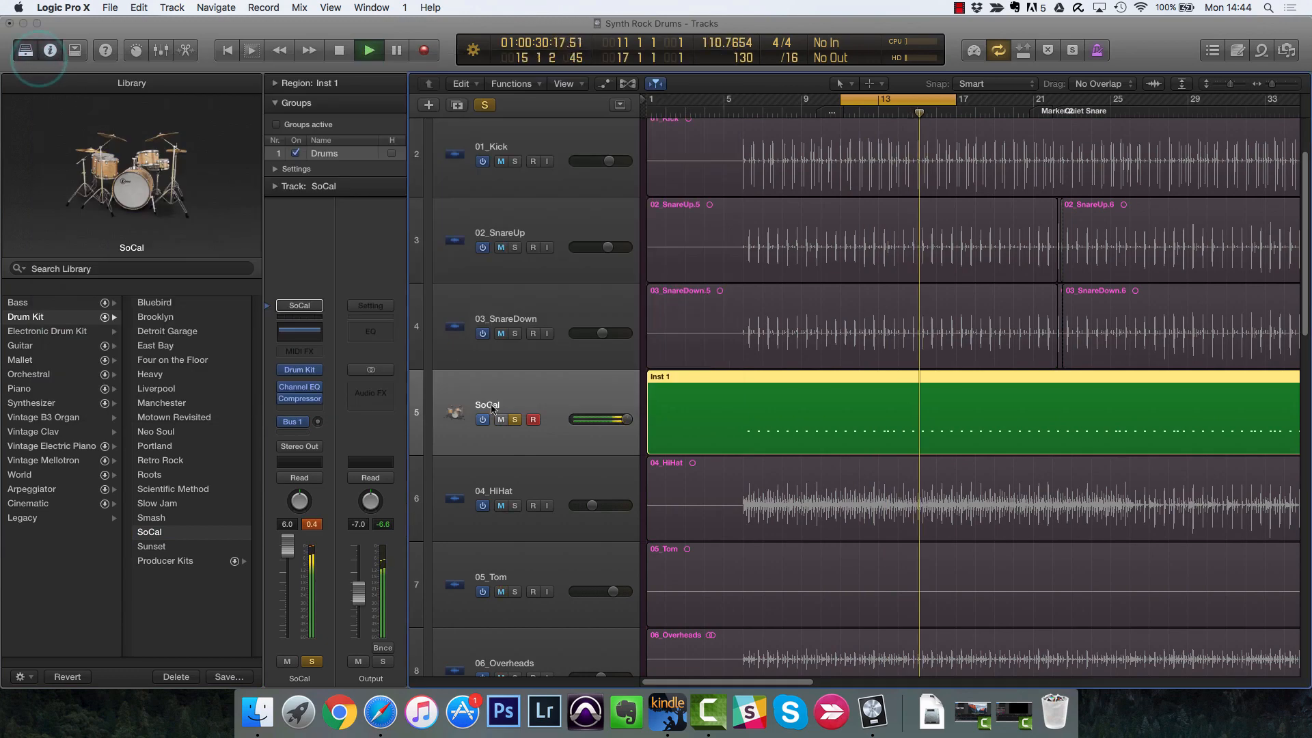
# Step: Unsolo the SoCal track, compare the mix with and without it, and lower its volume to 1.4 dB
pyautogui.click(515, 421)
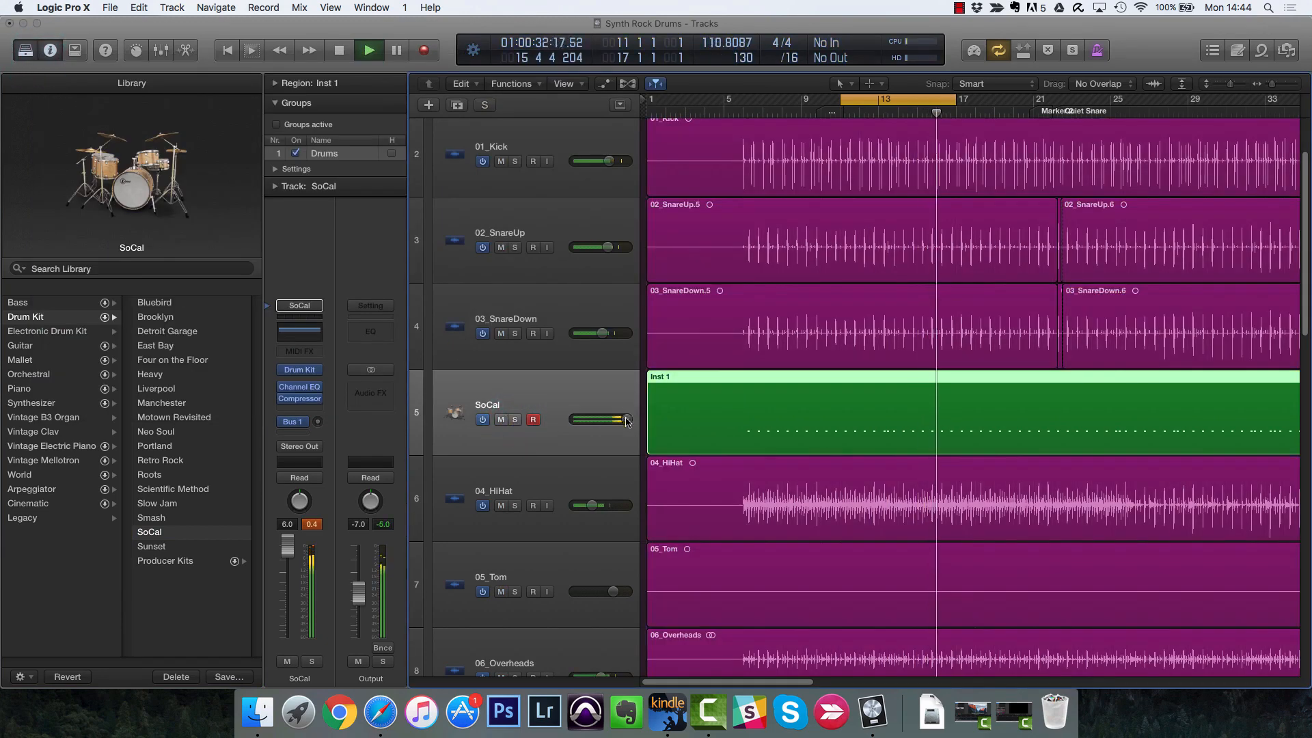
pyautogui.moveTo(625, 417); pyautogui.dragTo(618, 419)
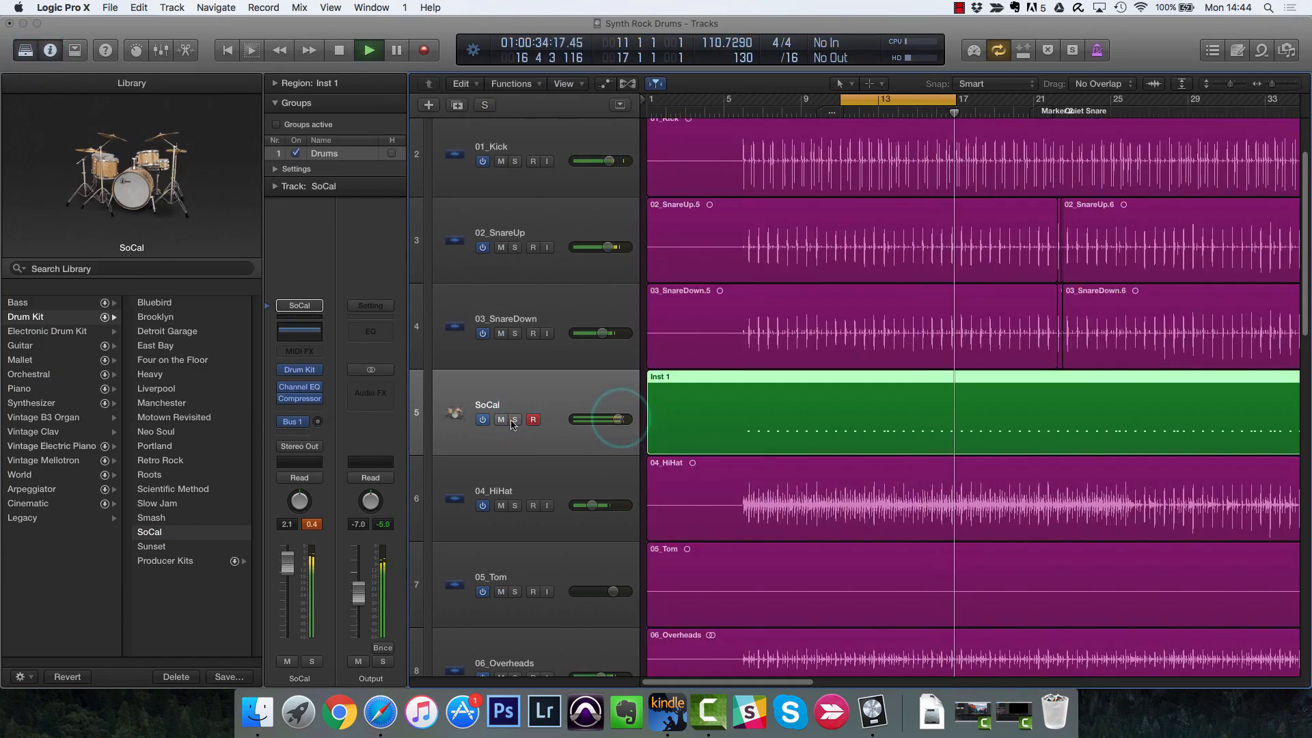
pyautogui.click(502, 420)
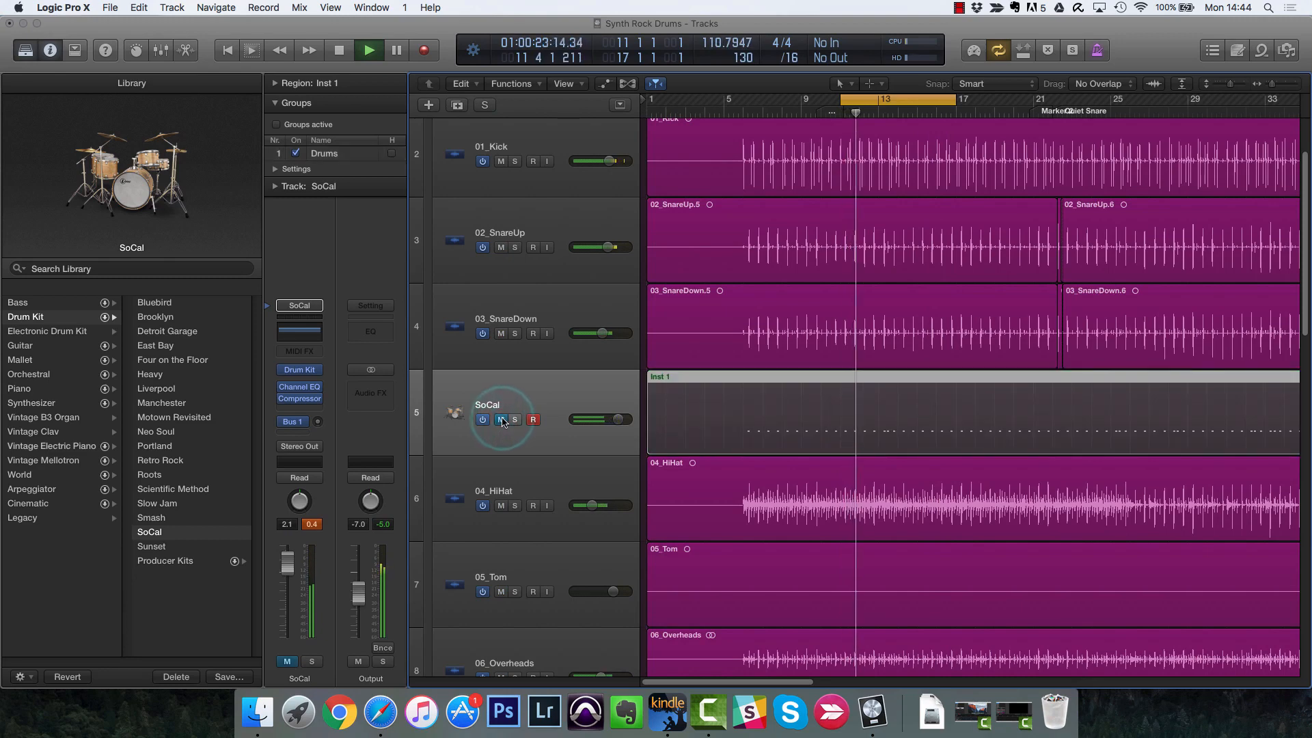
pyautogui.click(502, 419)
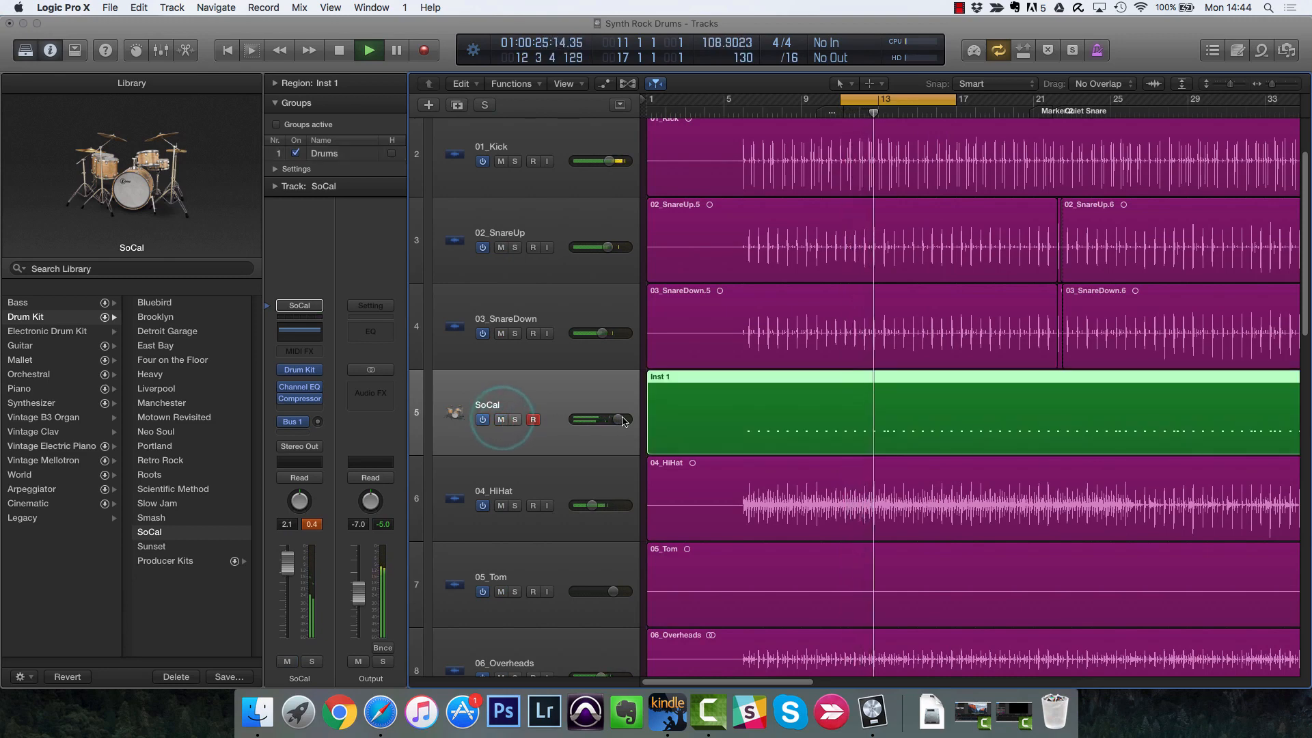
pyautogui.moveTo(619, 419); pyautogui.dragTo(617, 419)
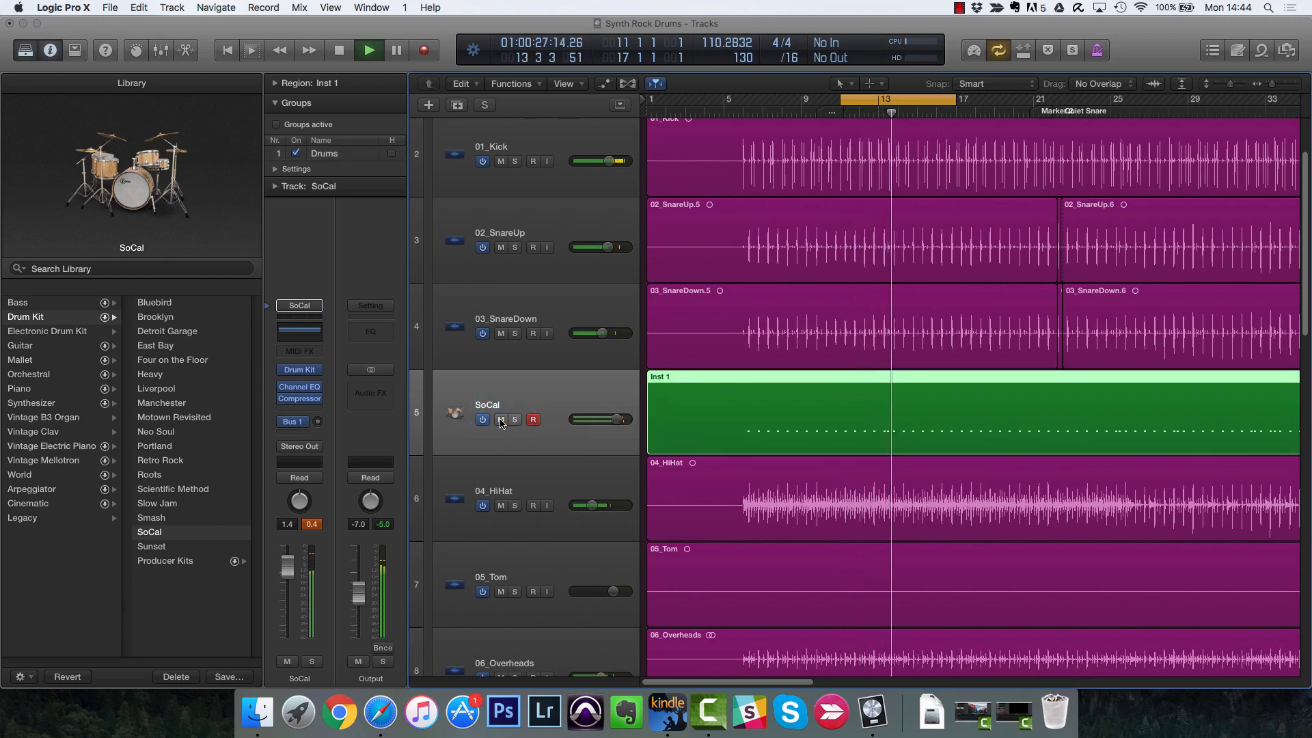
# Step: Replace the SoCal patch with the Heavy drum kit and audition the track soloed
pyautogui.press('space')
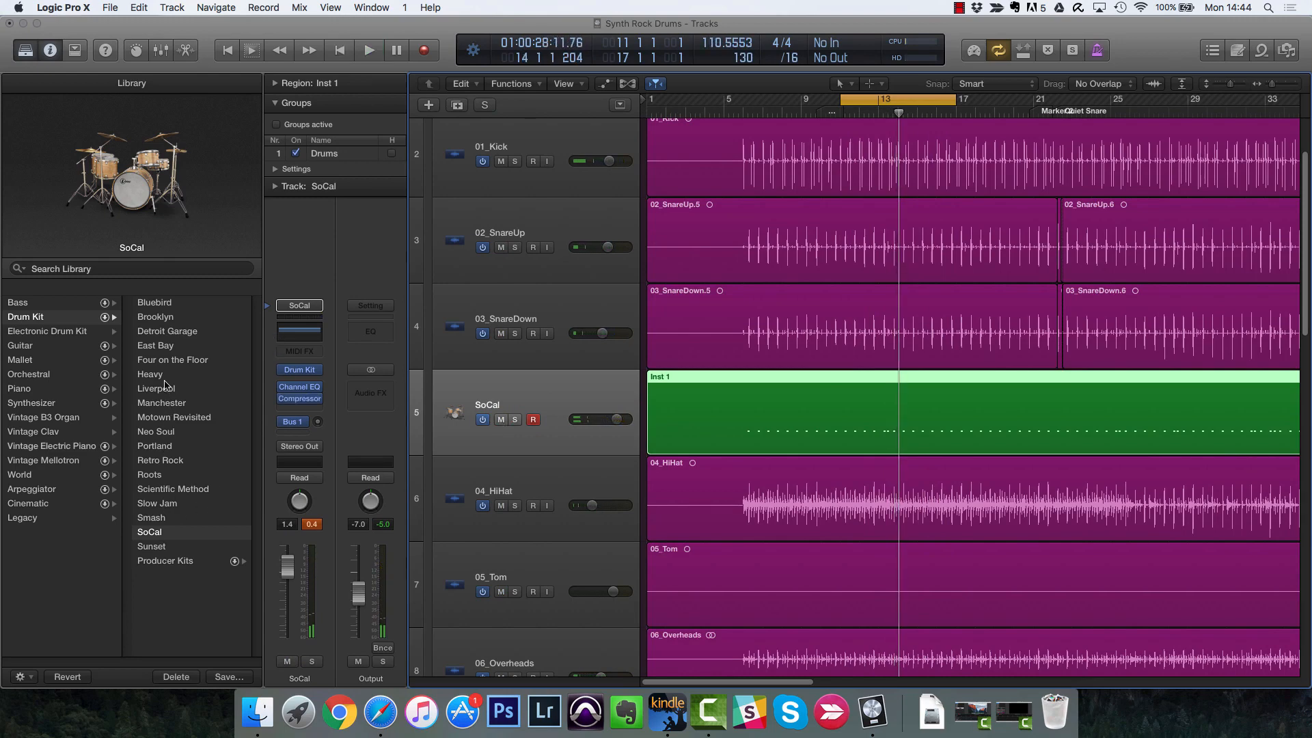
pyautogui.click(516, 420)
pyautogui.press('space')
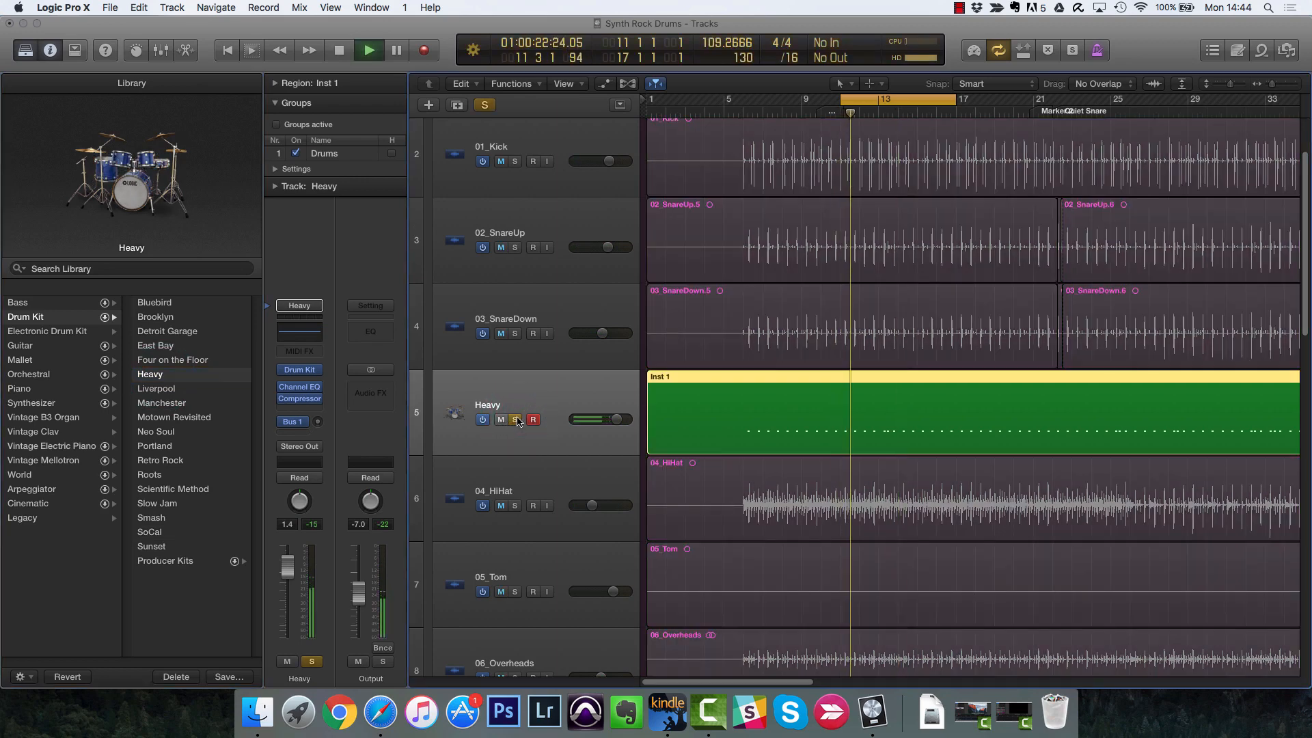
# Step: Raise the unsoloed Heavy track's volume to 6.0 dB and boost its Channel EQ master gain to +8.0 dB
pyautogui.click(515, 419)
pyautogui.moveTo(617, 419); pyautogui.dragTo(627, 422)
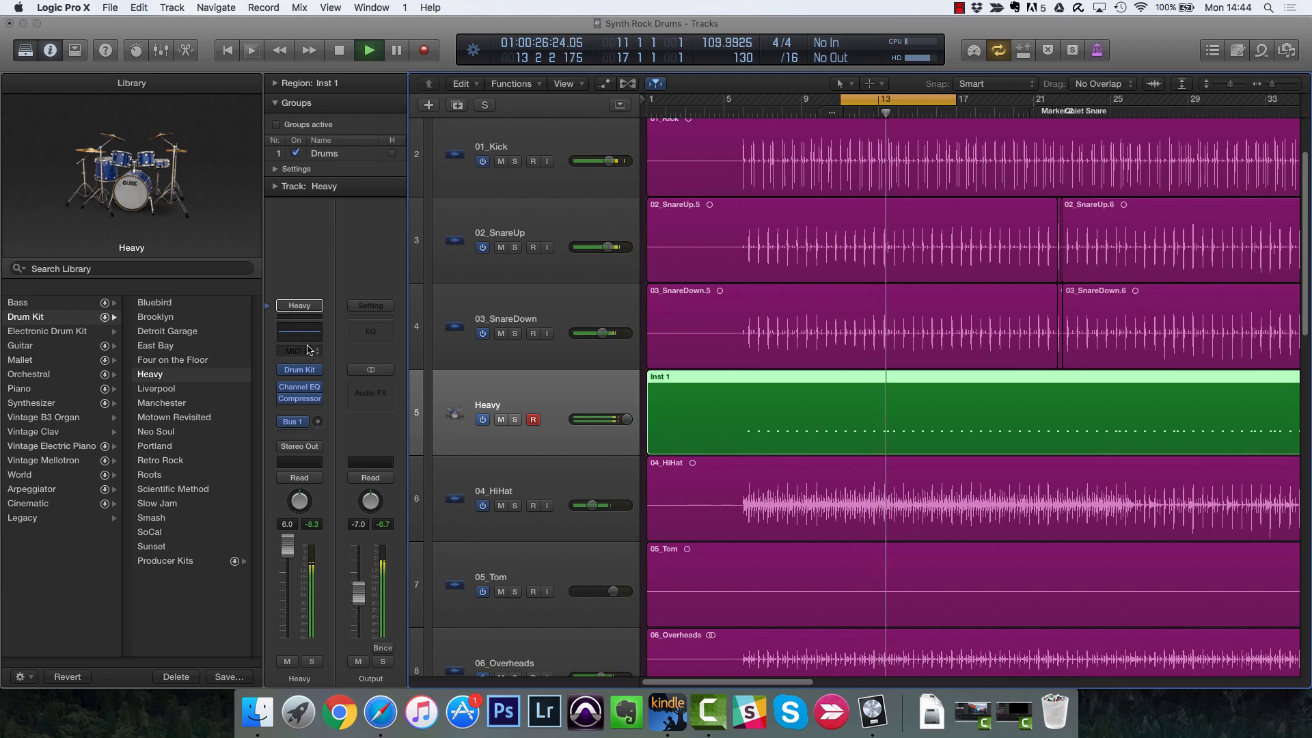
pyautogui.click(299, 388)
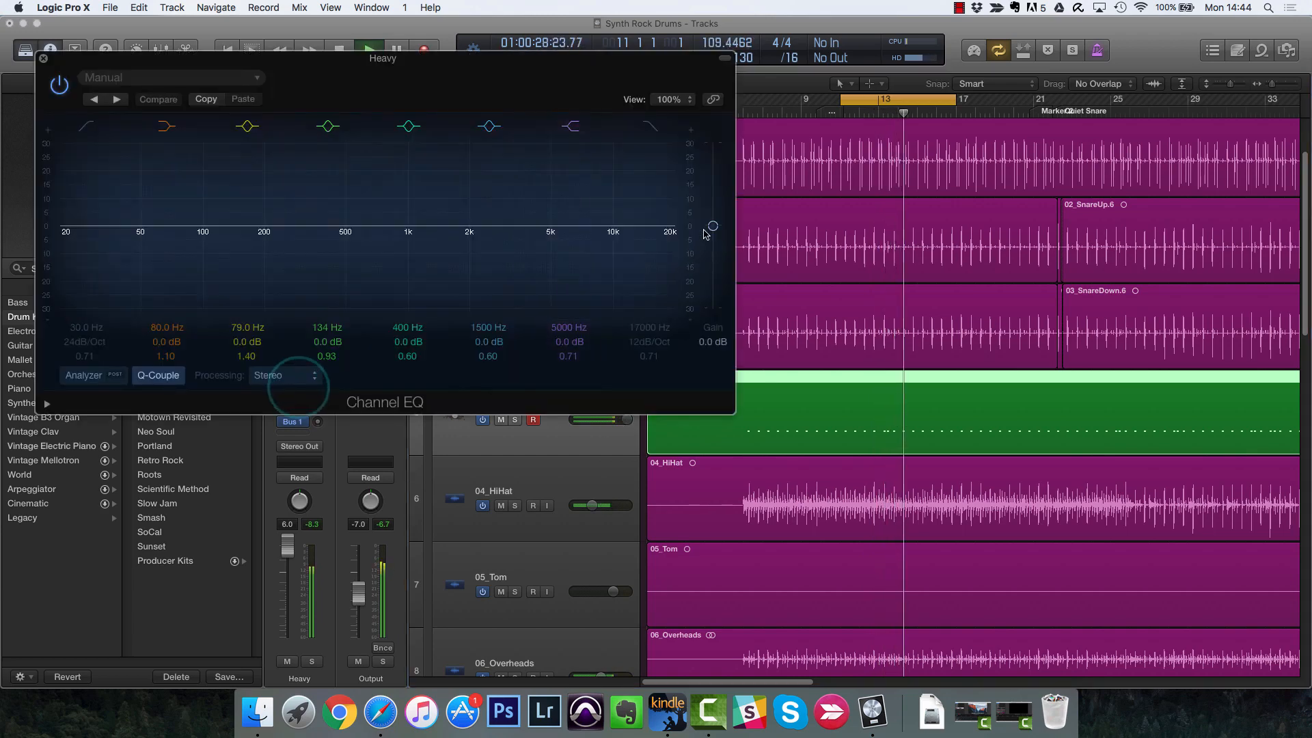
pyautogui.moveTo(712, 226); pyautogui.dragTo(714, 200)
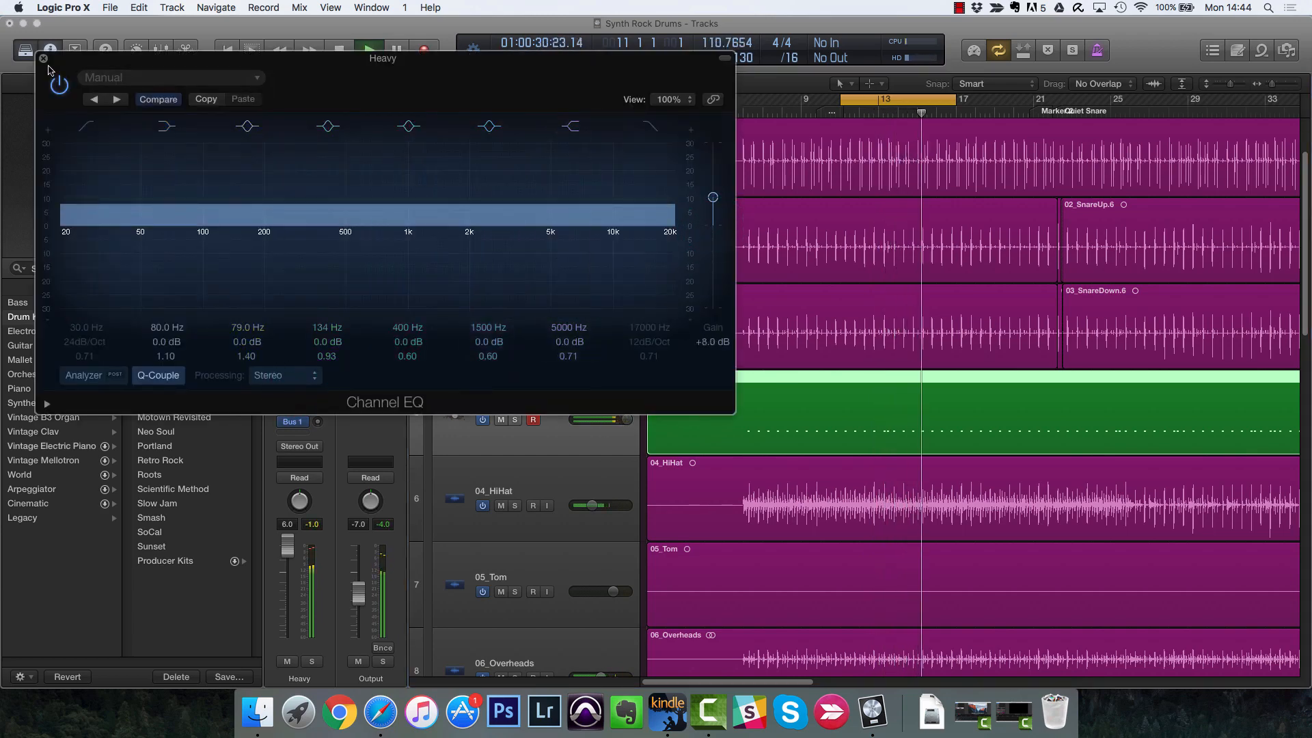
pyautogui.click(43, 58)
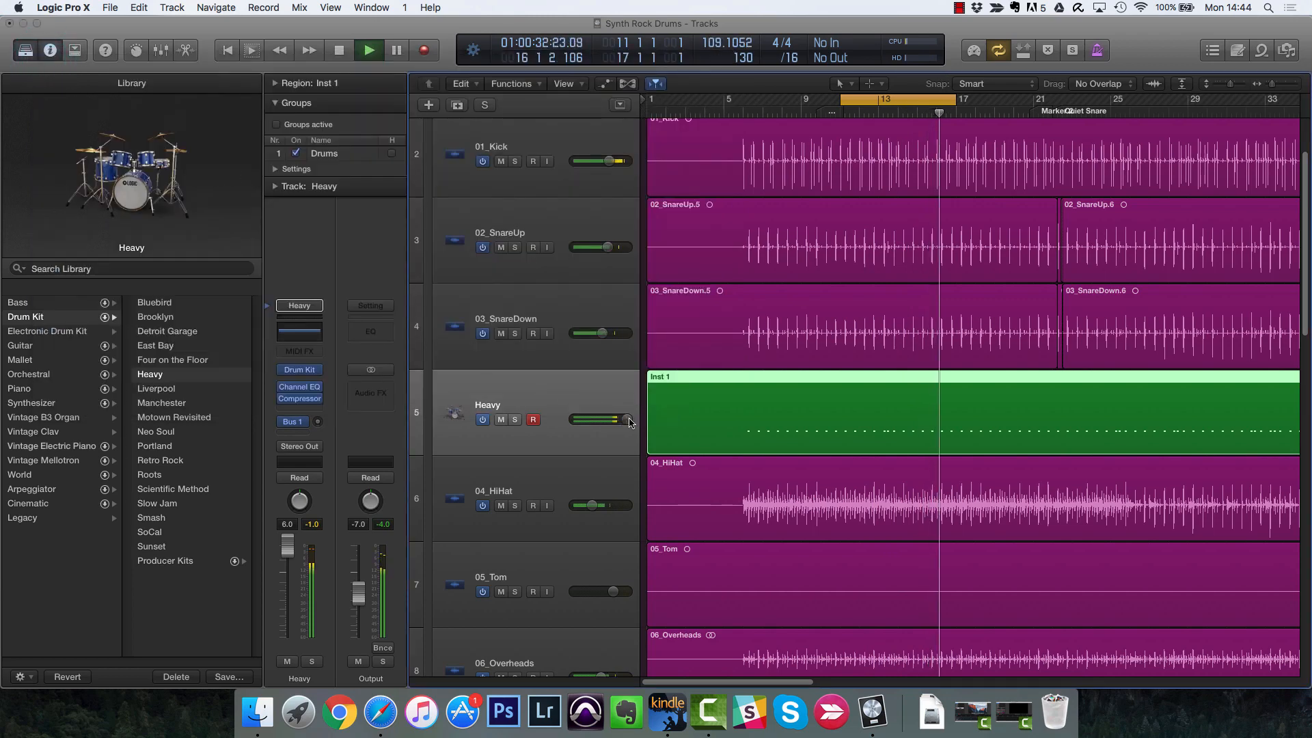
# Step: Lower the Heavy track's volume to 4.7 dB and compare the mix with it muted and unmuted, leaving it unmuted
pyautogui.moveTo(625, 421); pyautogui.dragTo(622, 422)
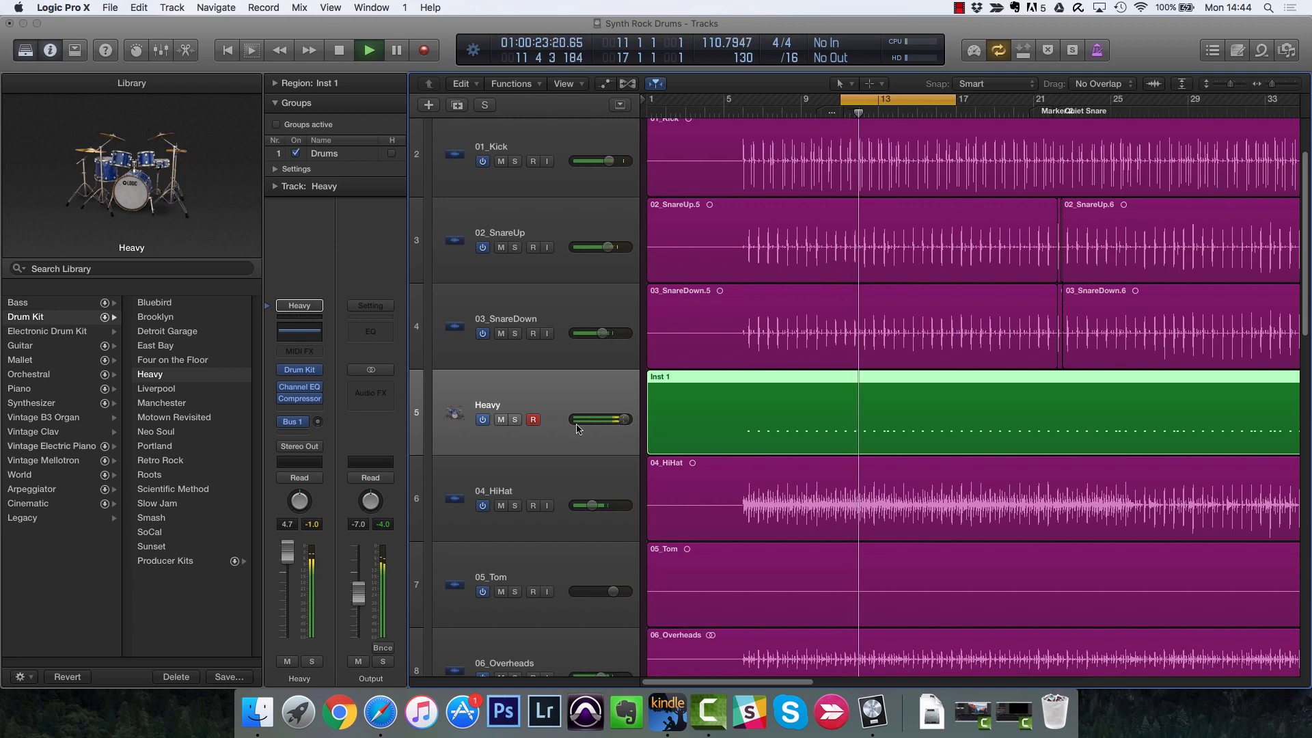
pyautogui.click(501, 421)
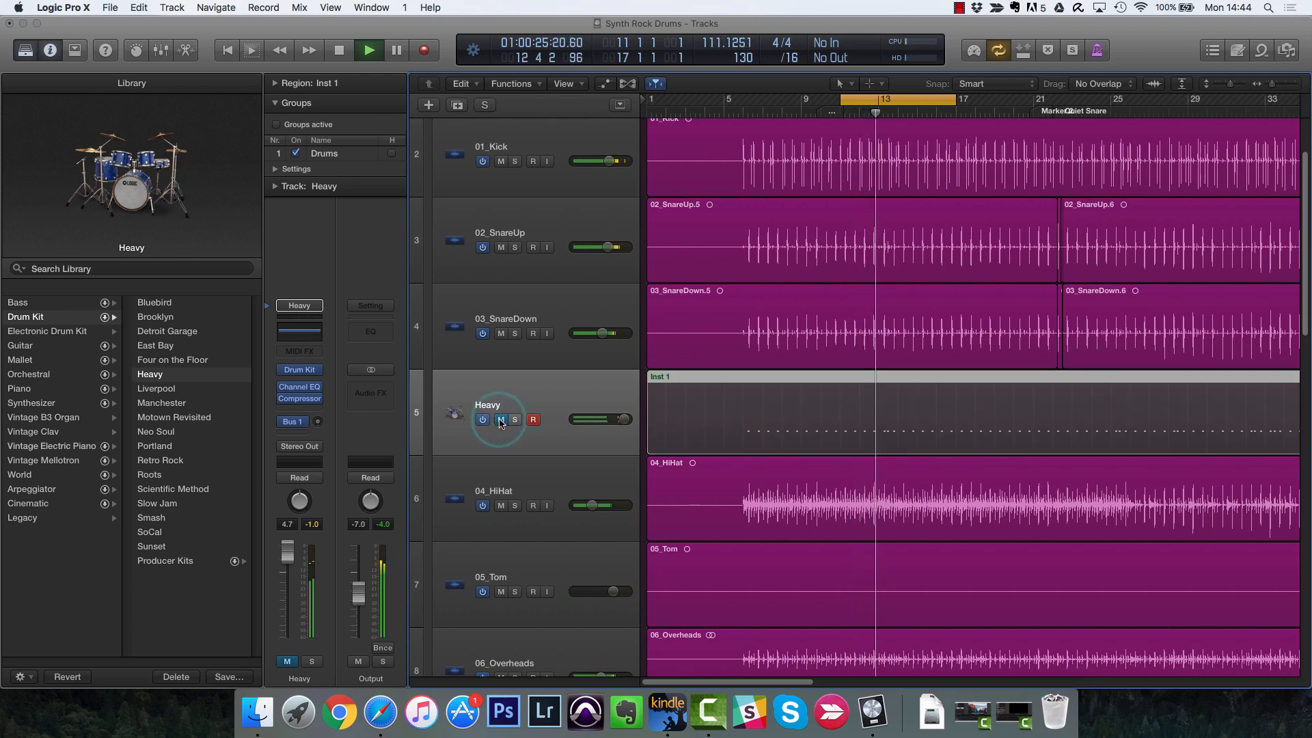
pyautogui.click(501, 421)
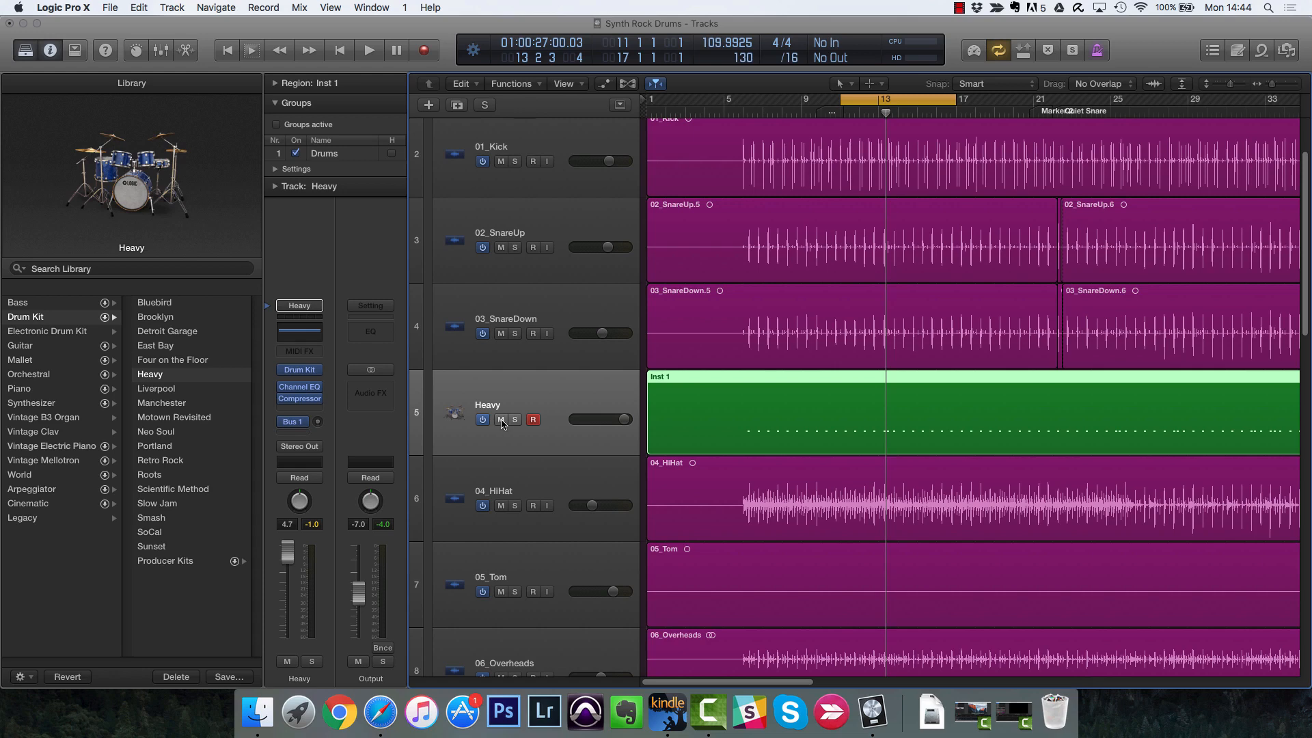
pyautogui.scroll(-2, 573, 483)
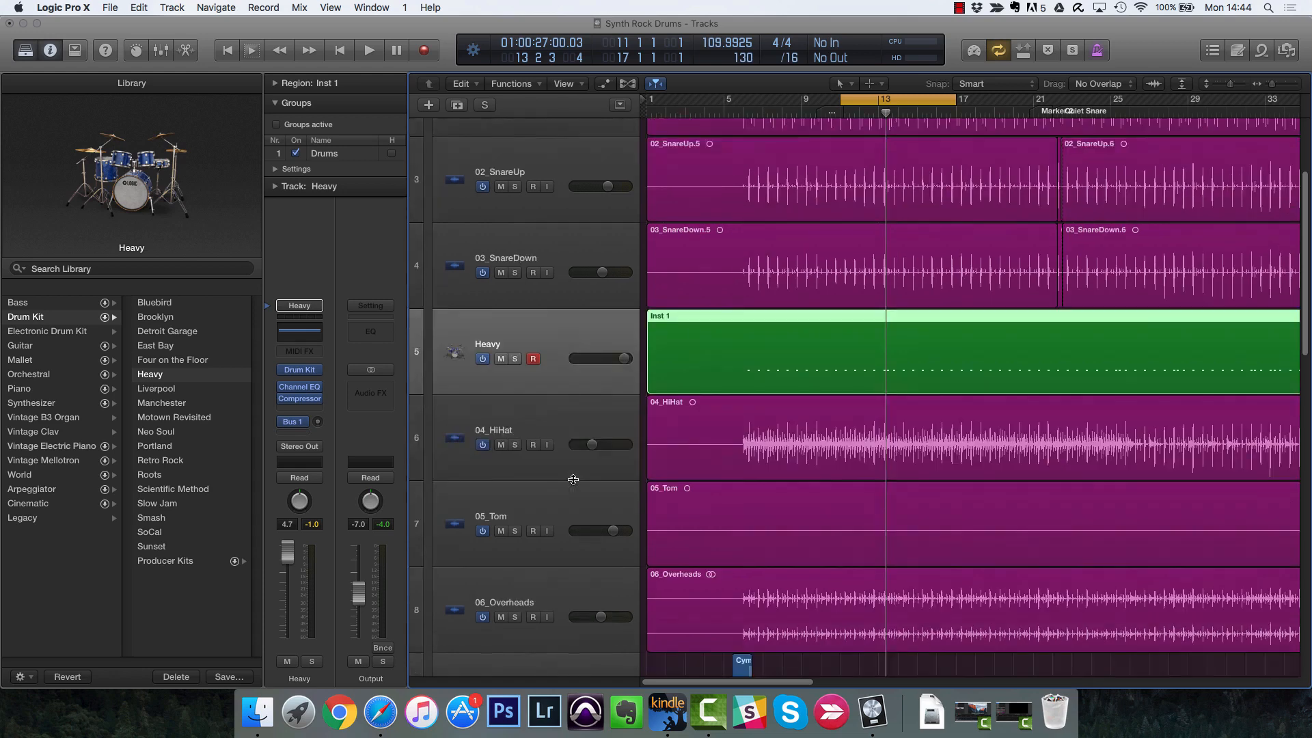
pyautogui.scroll(5, 572, 483)
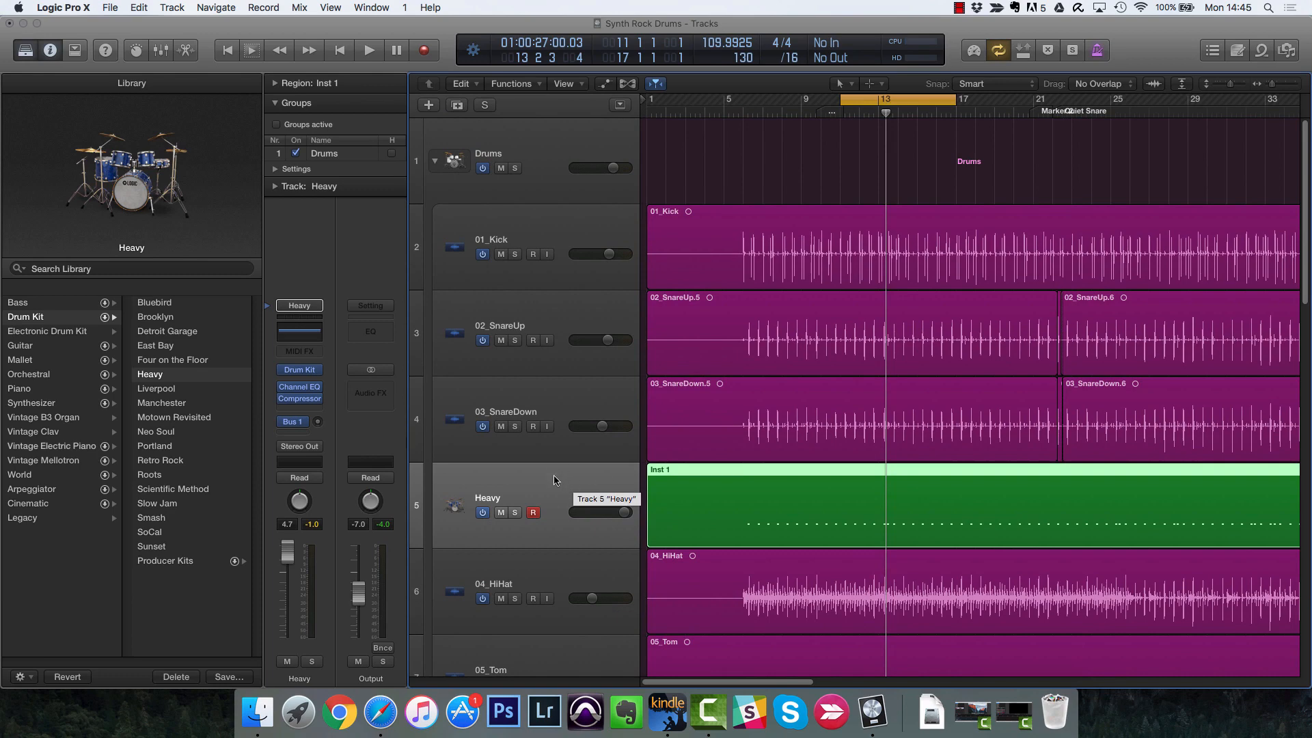
pyautogui.scroll(-5, 566, 479)
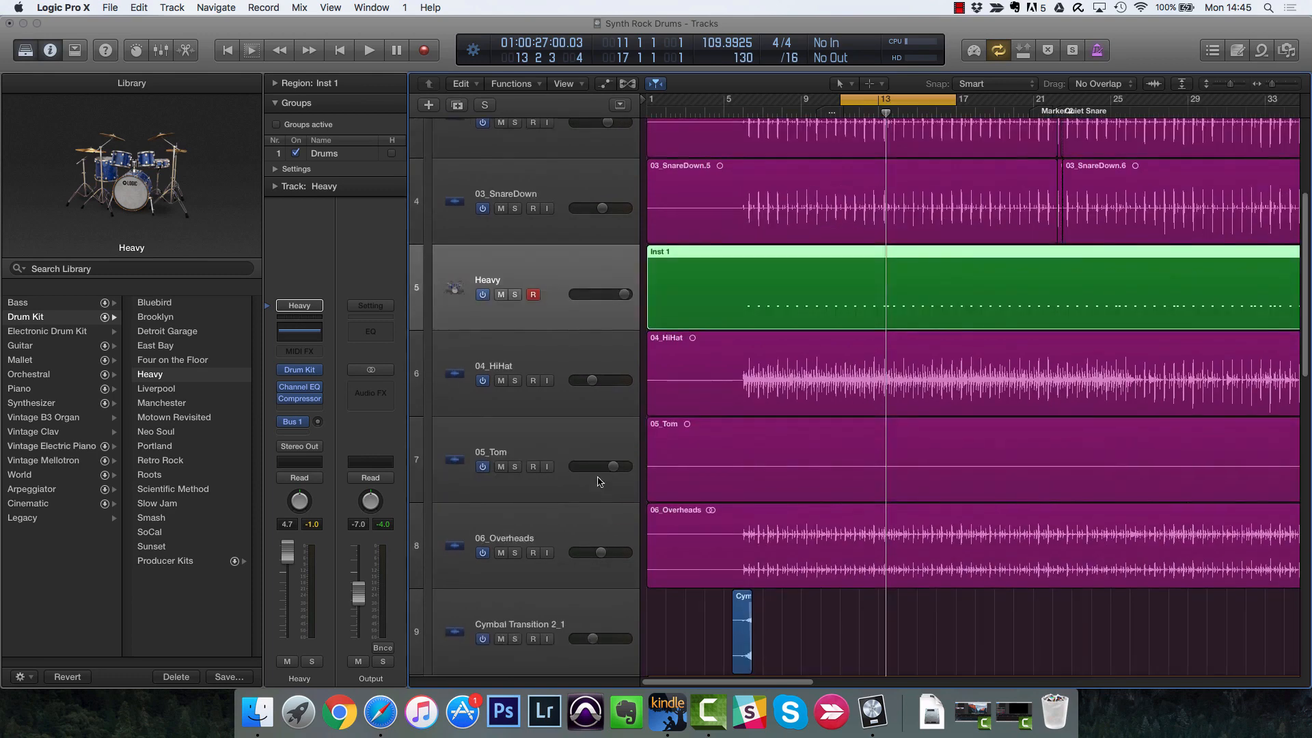
pyautogui.click(172, 7)
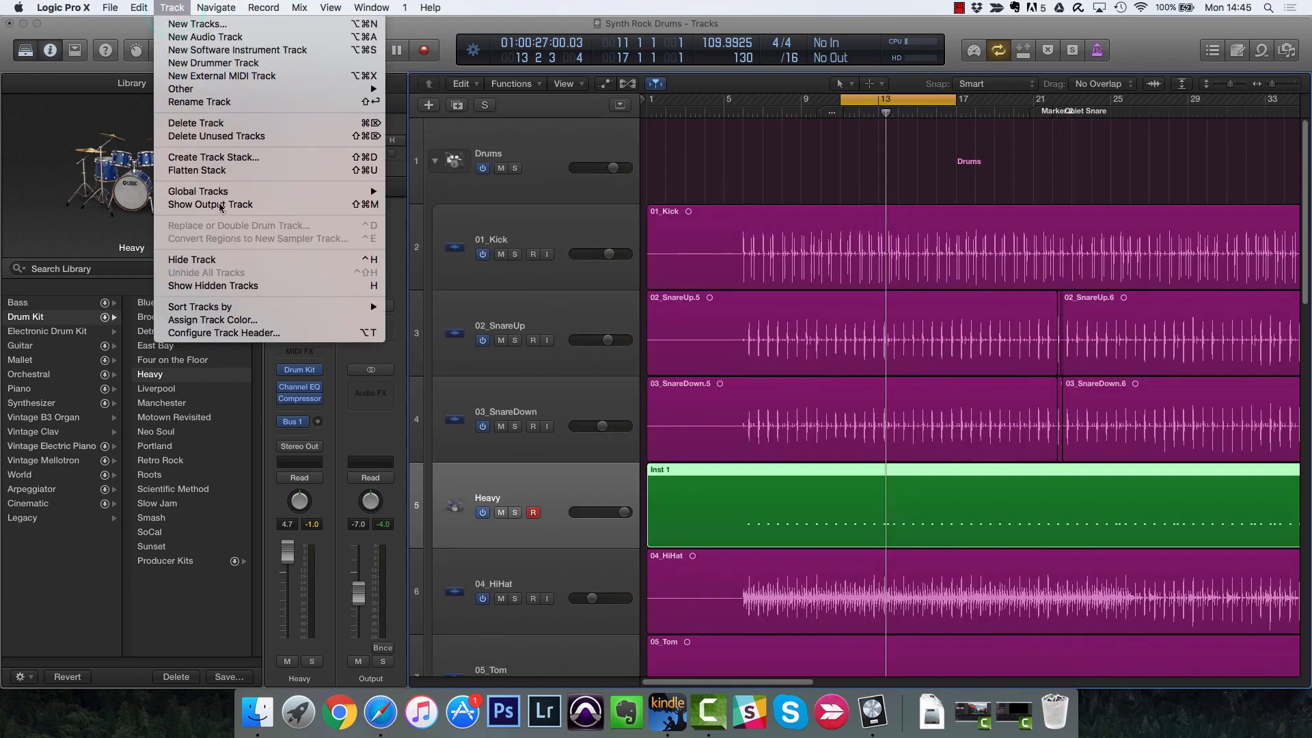